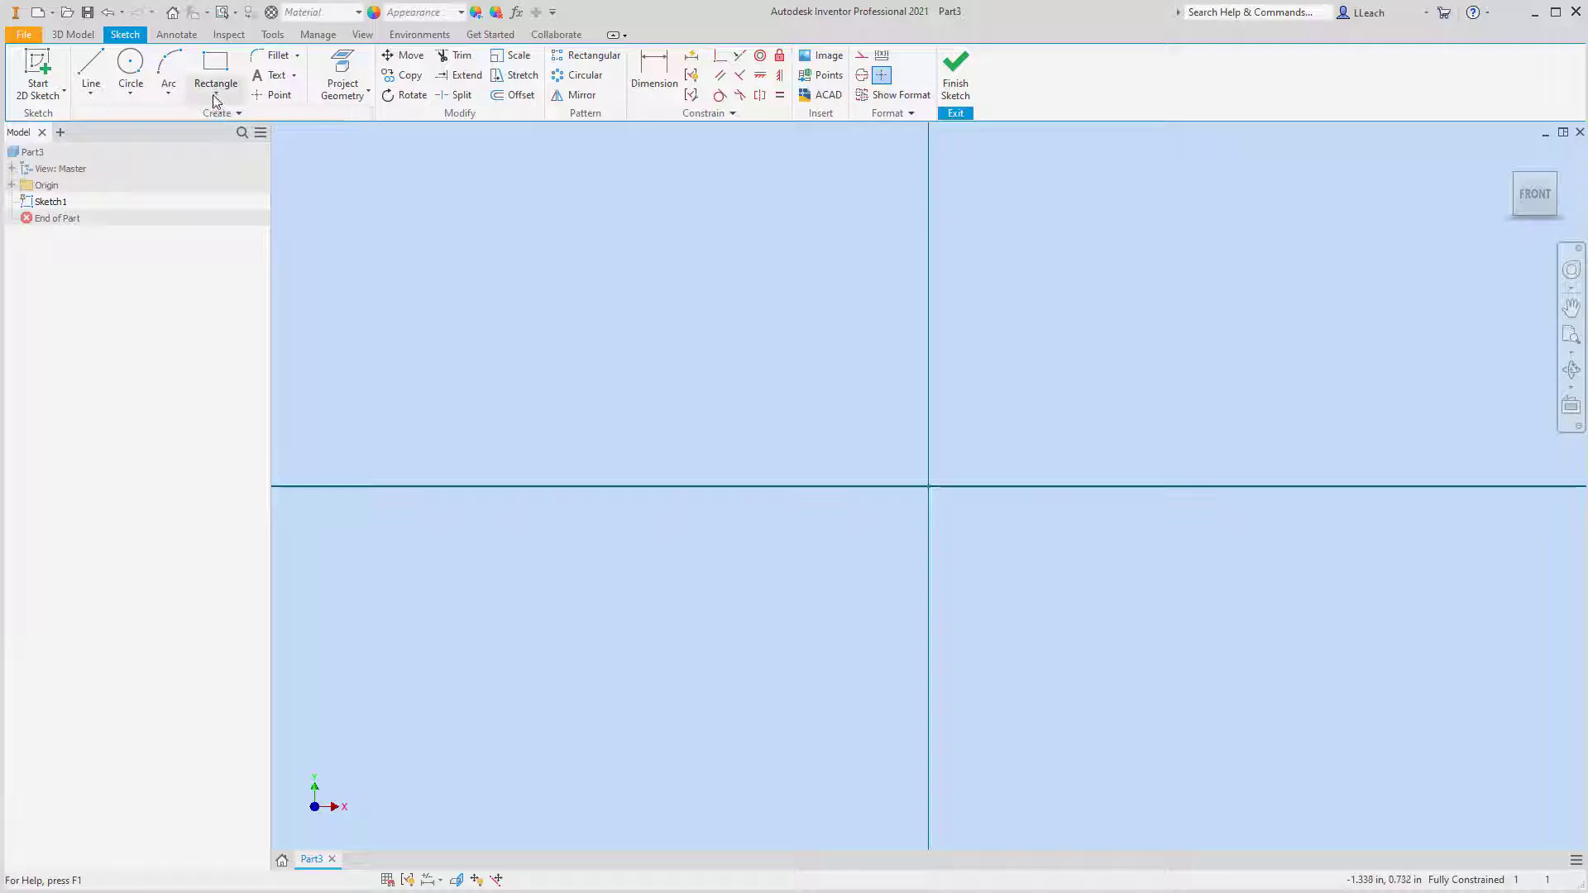
Sketch a two-point center rectangle on the origin, 6 in wide and 2.75 in high, and finish the sketch
click(216, 93)
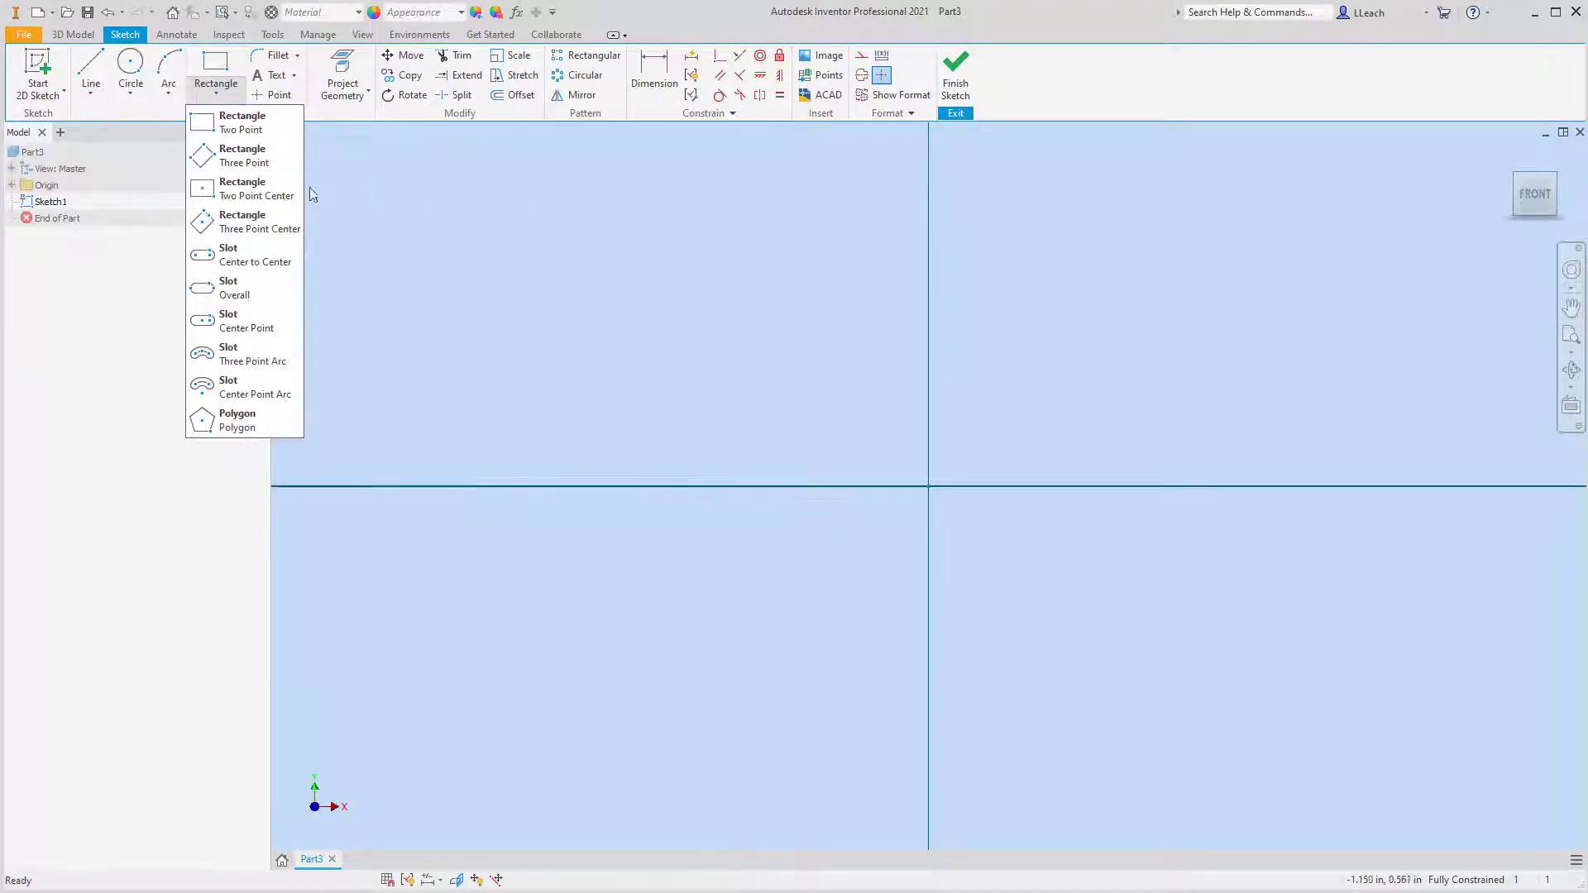
click(244, 195)
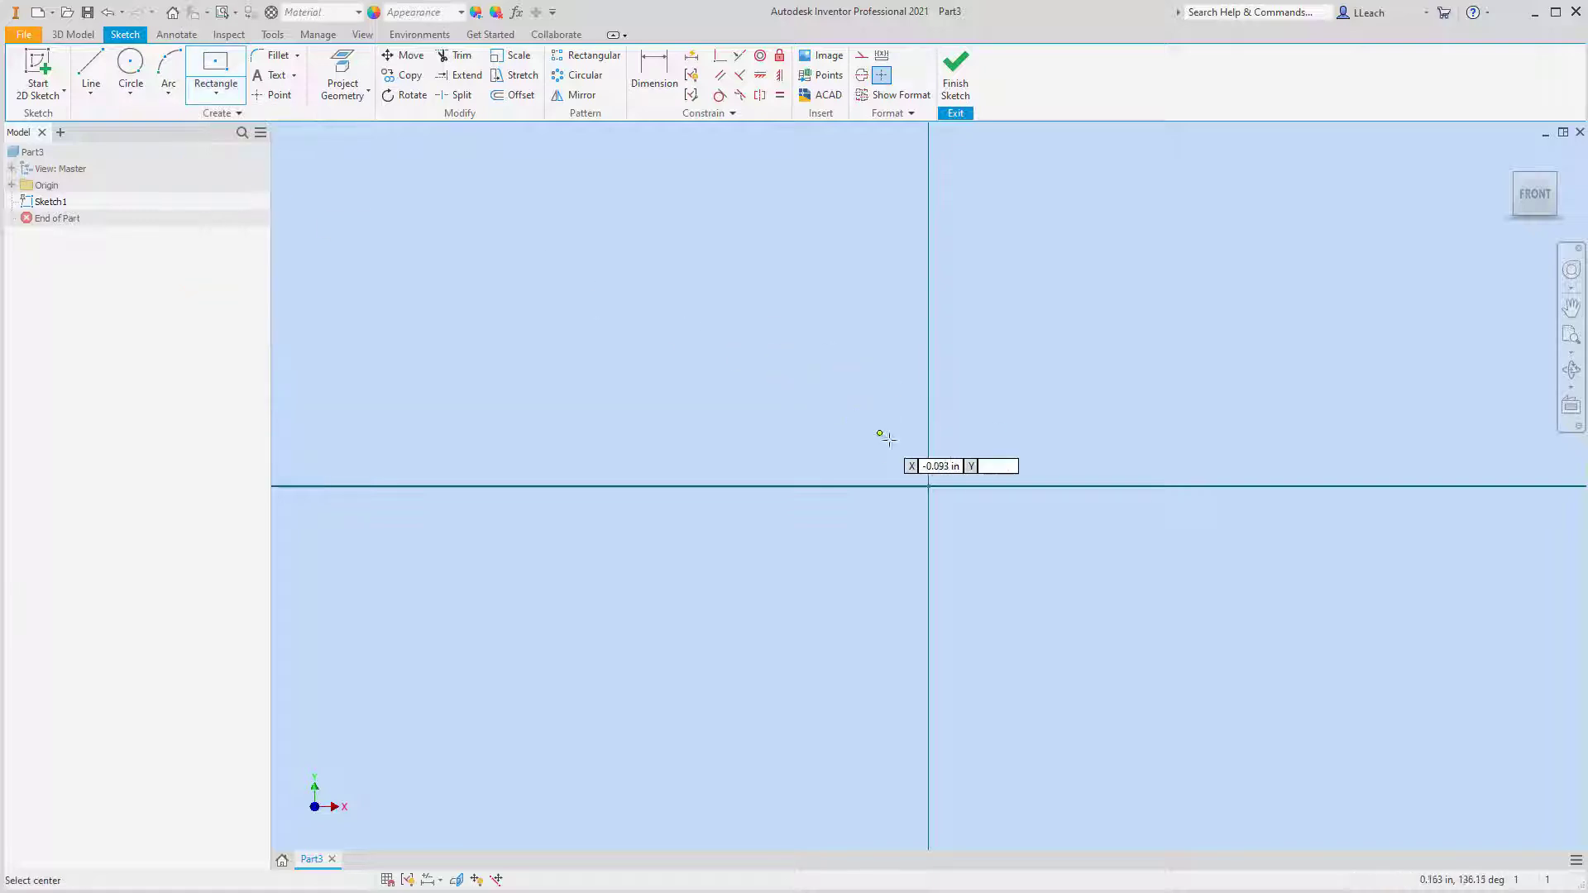
click(928, 486)
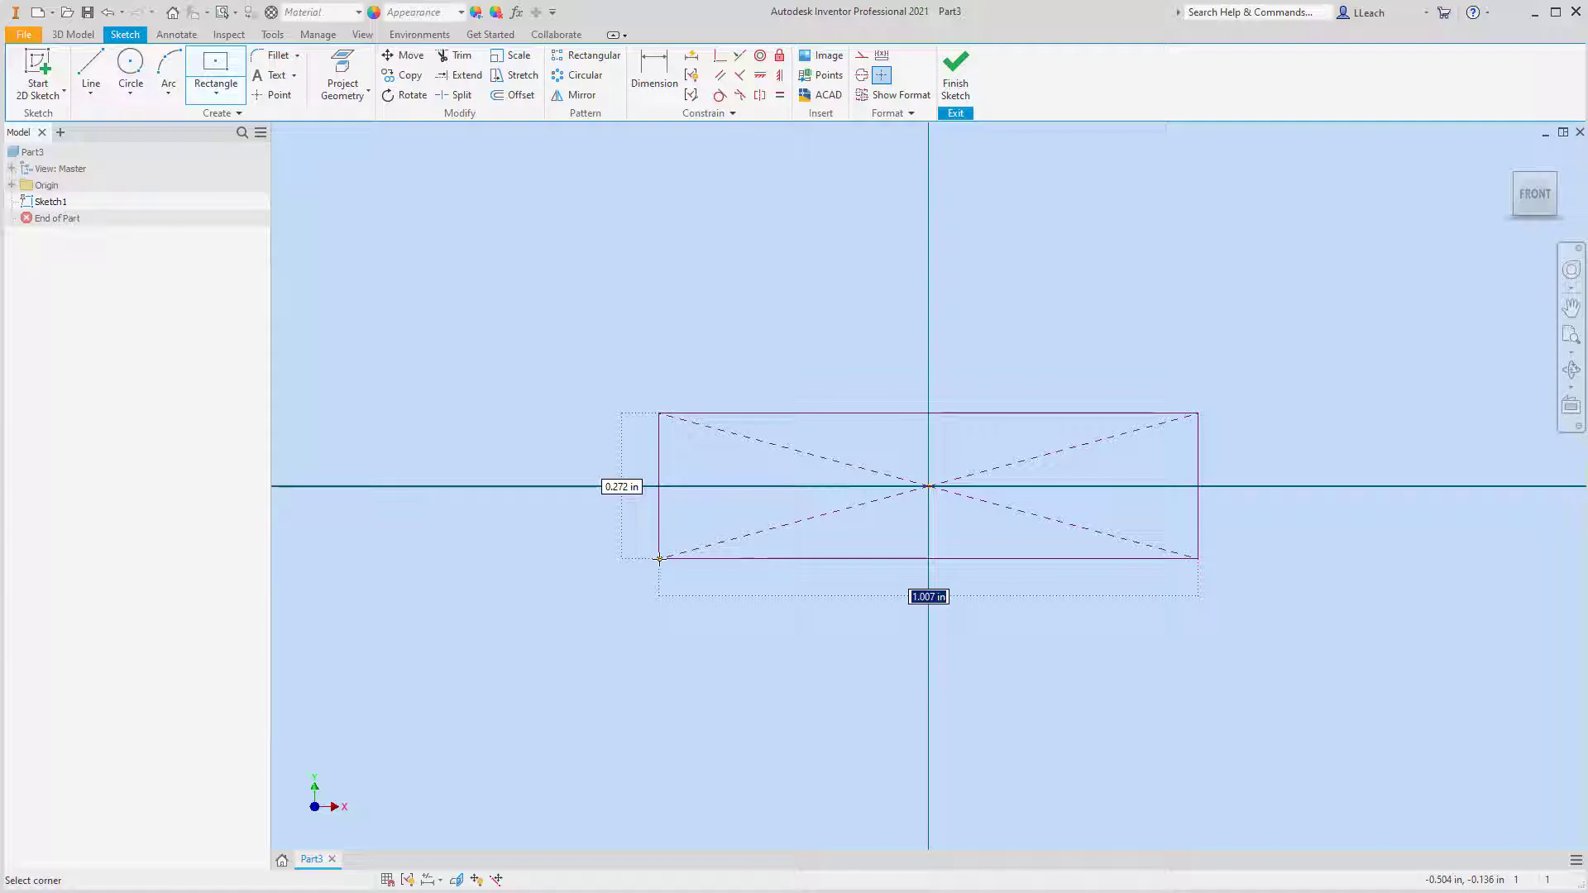
text(6)
key(Tab)
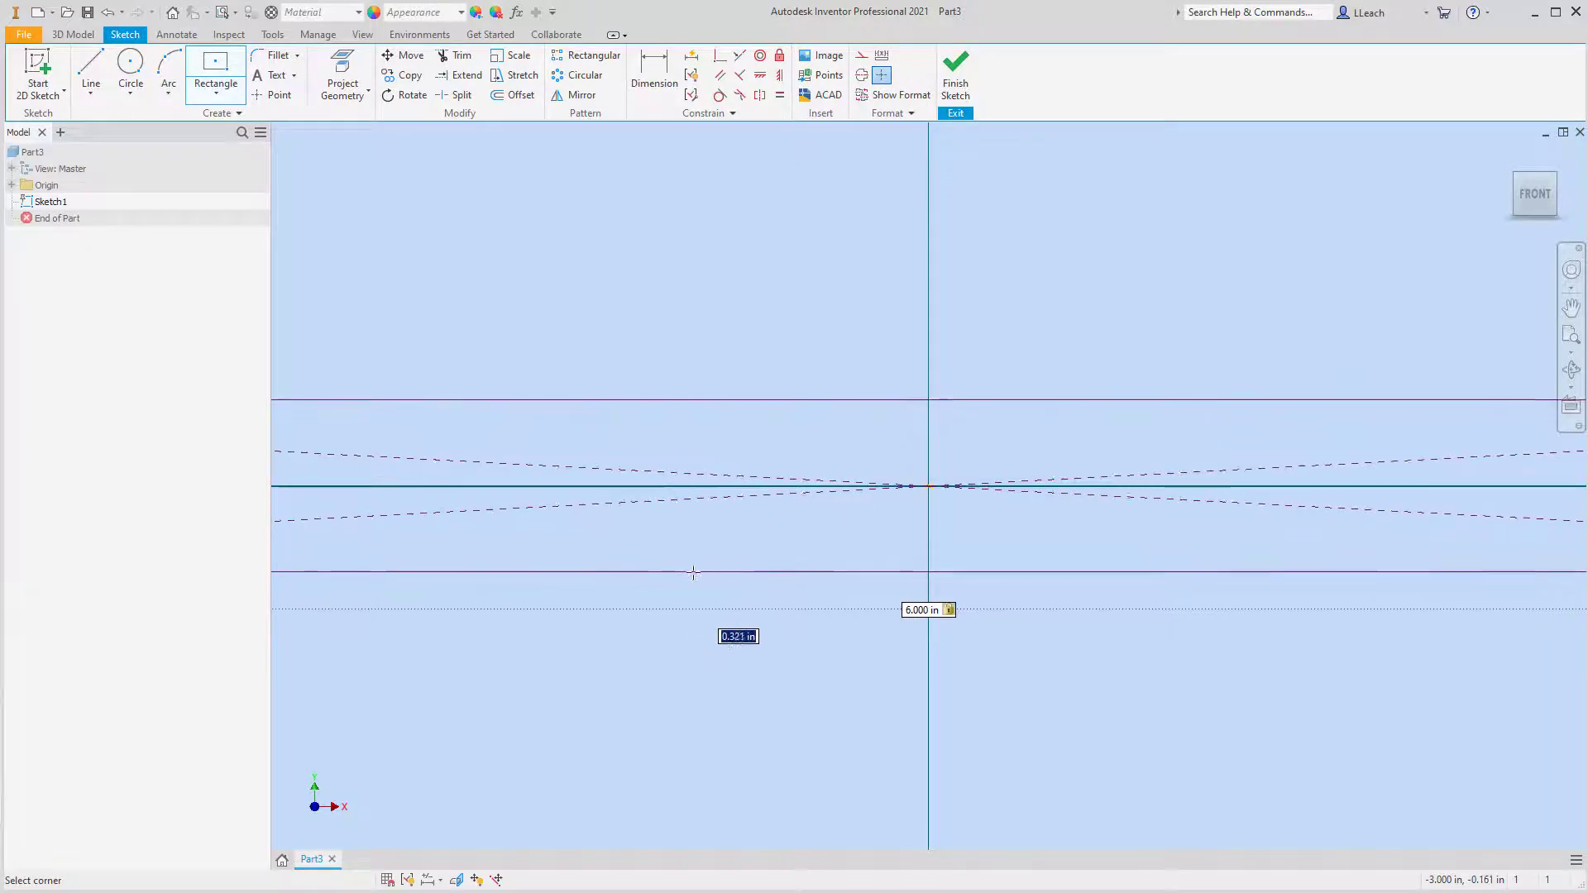
scroll(694, 569, up, 2)
scroll(694, 570, down, 3)
scroll(699, 567, up, 3)
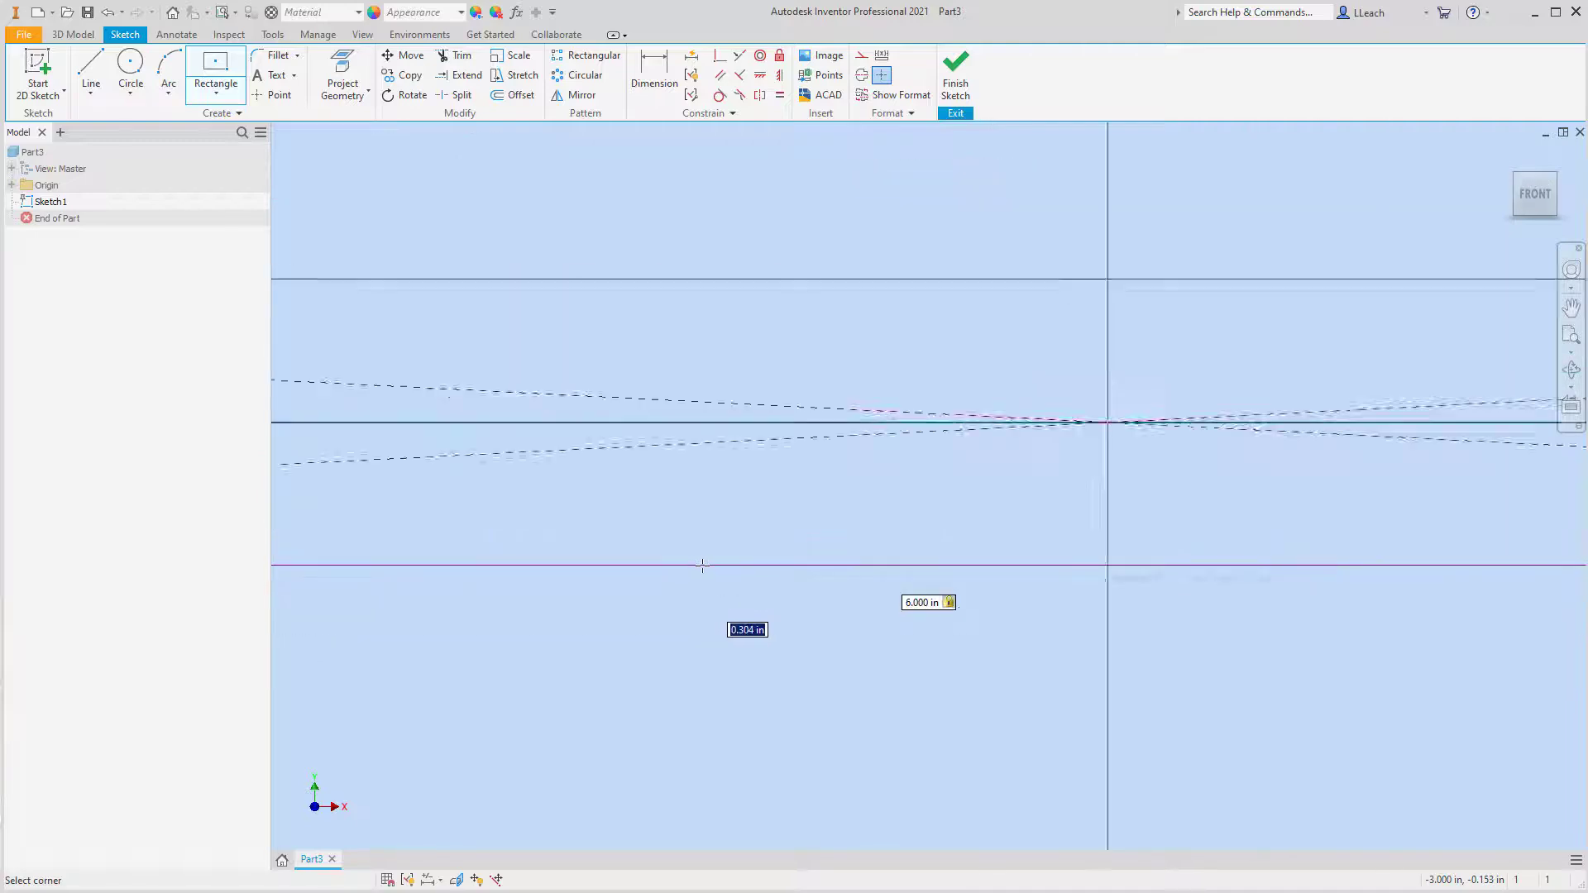
scroll(702, 566, up, 4)
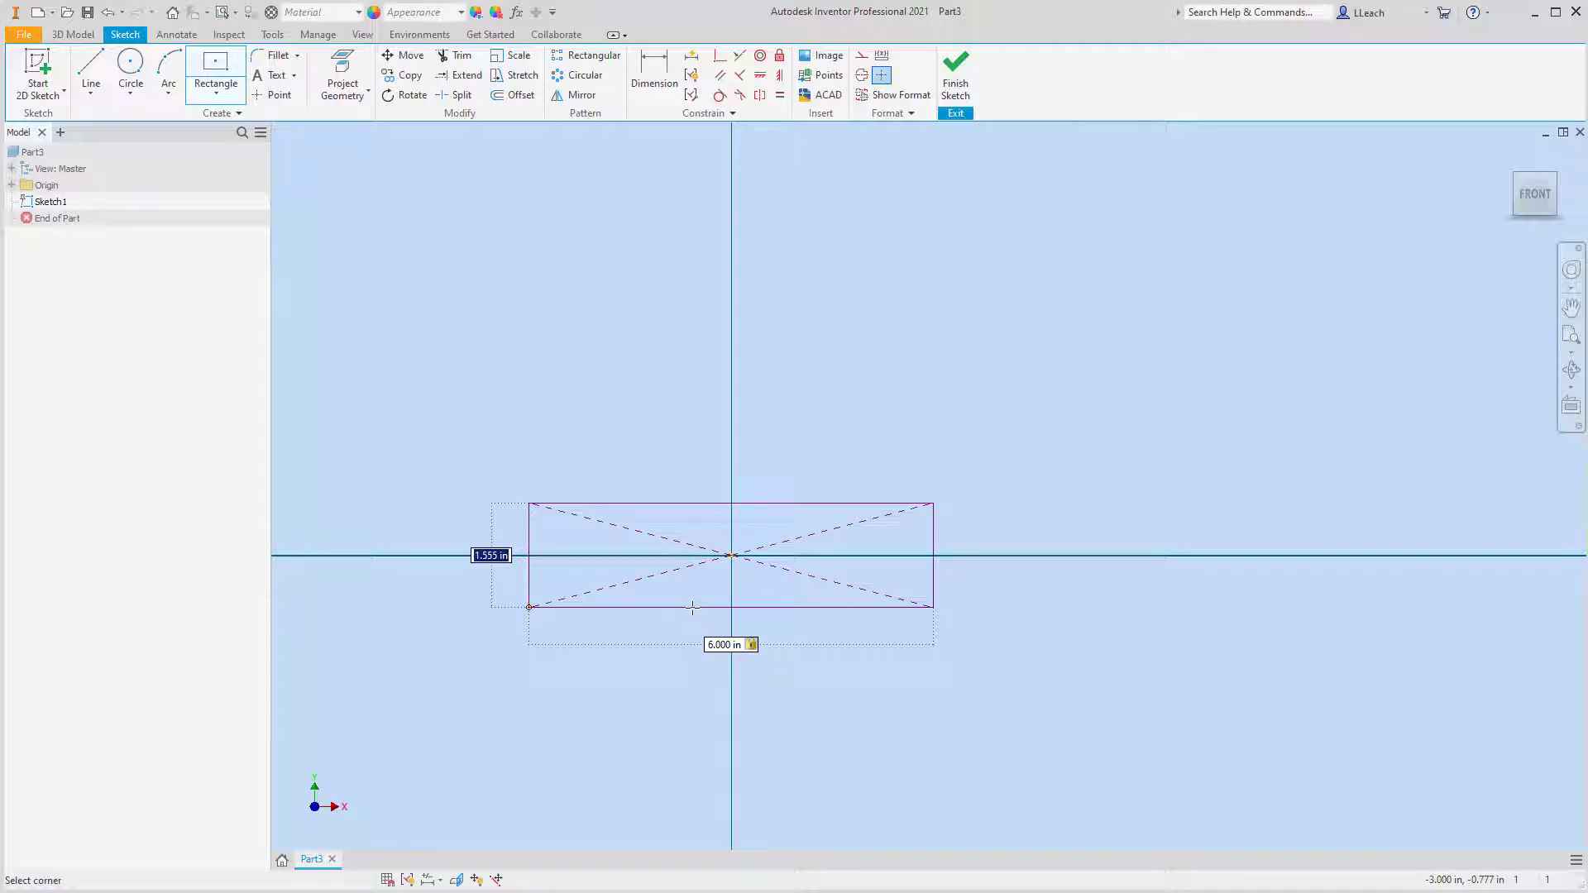
text(2.75)
key(Tab)
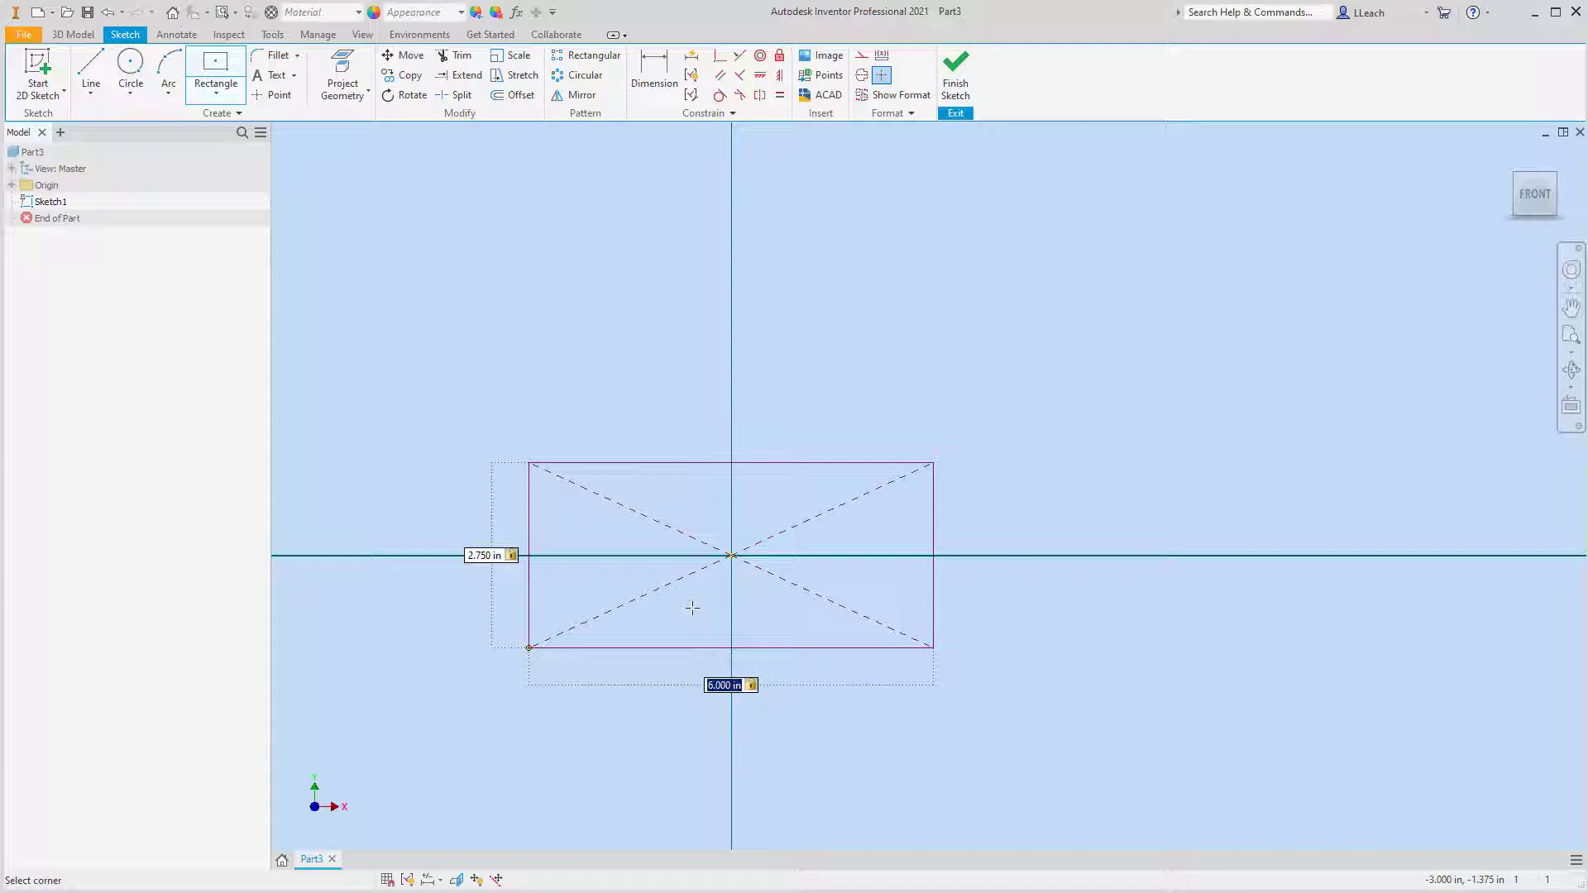
key(Return)
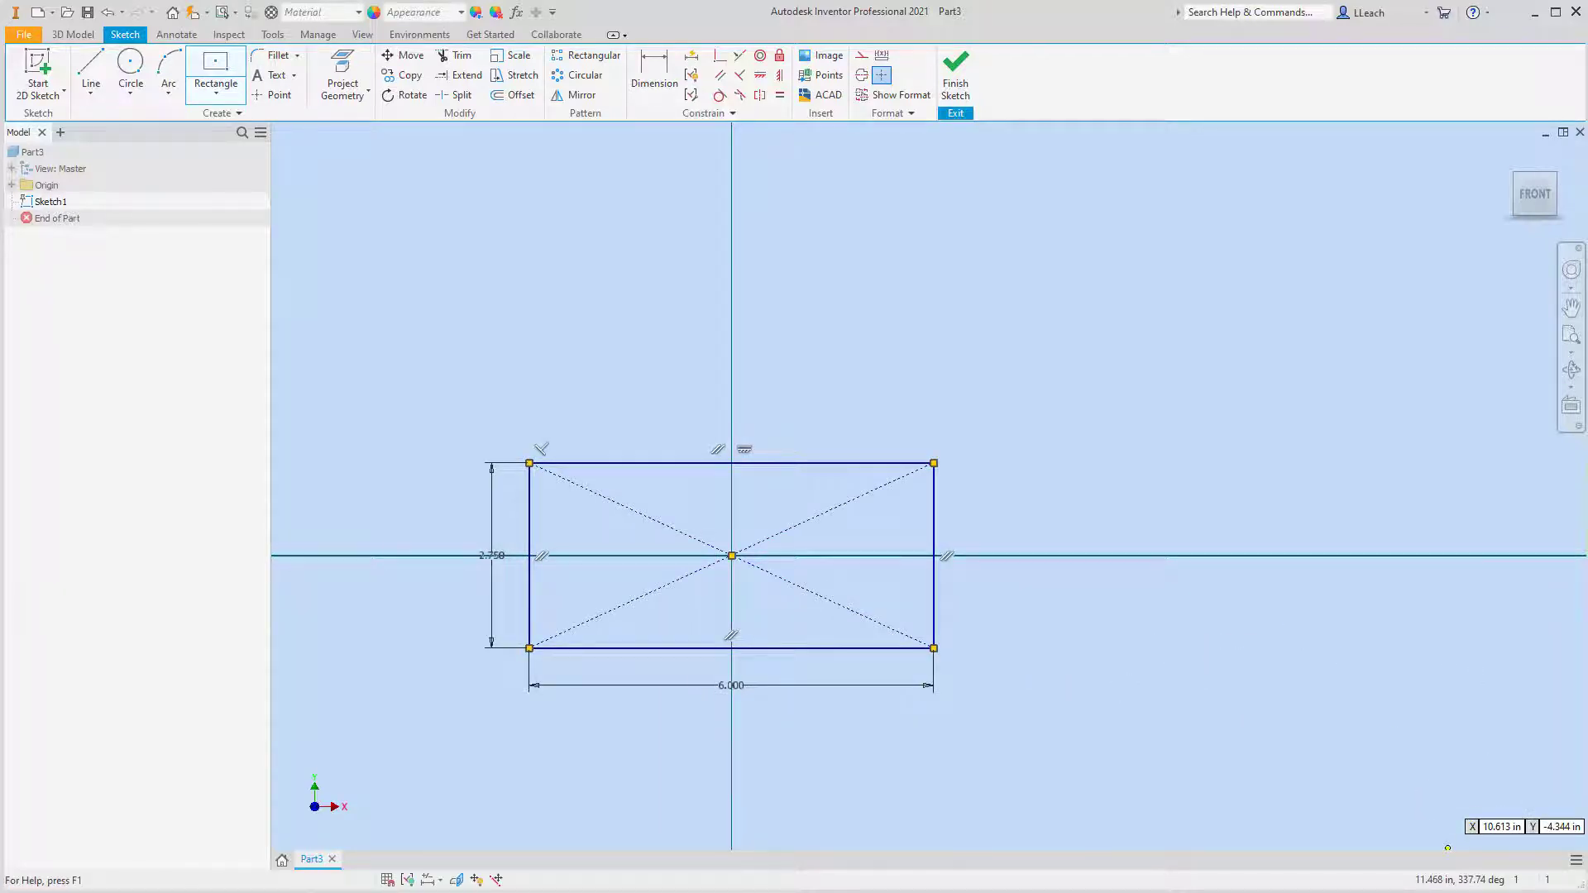
click(956, 86)
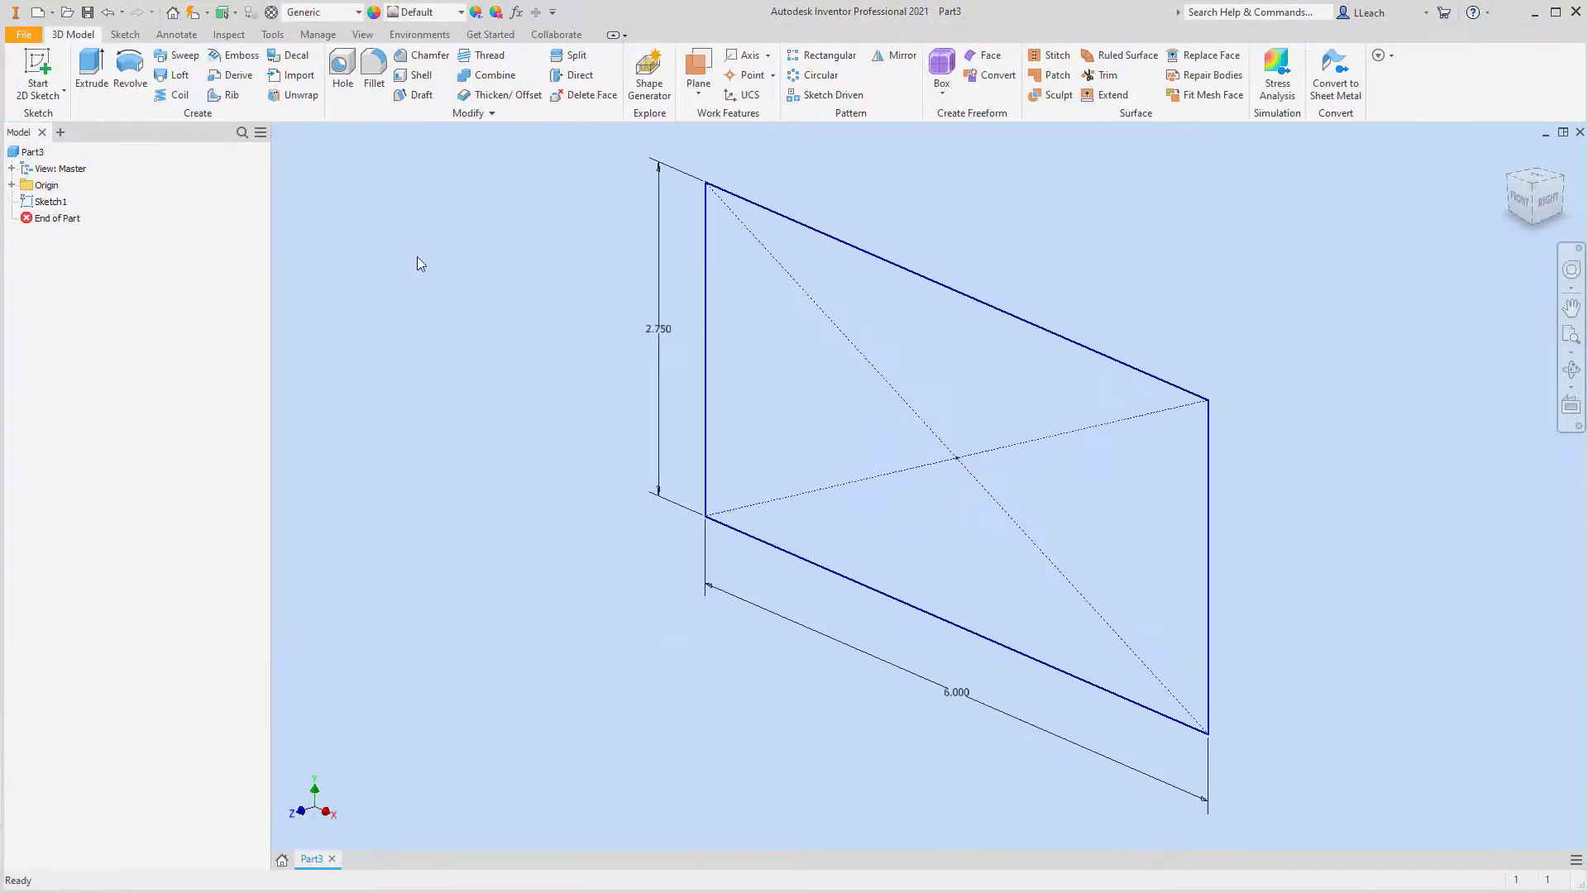
Extrude the rectangle 3.5 in in the flipped direction, behind the sketch plane, to form a solid block
click(93, 73)
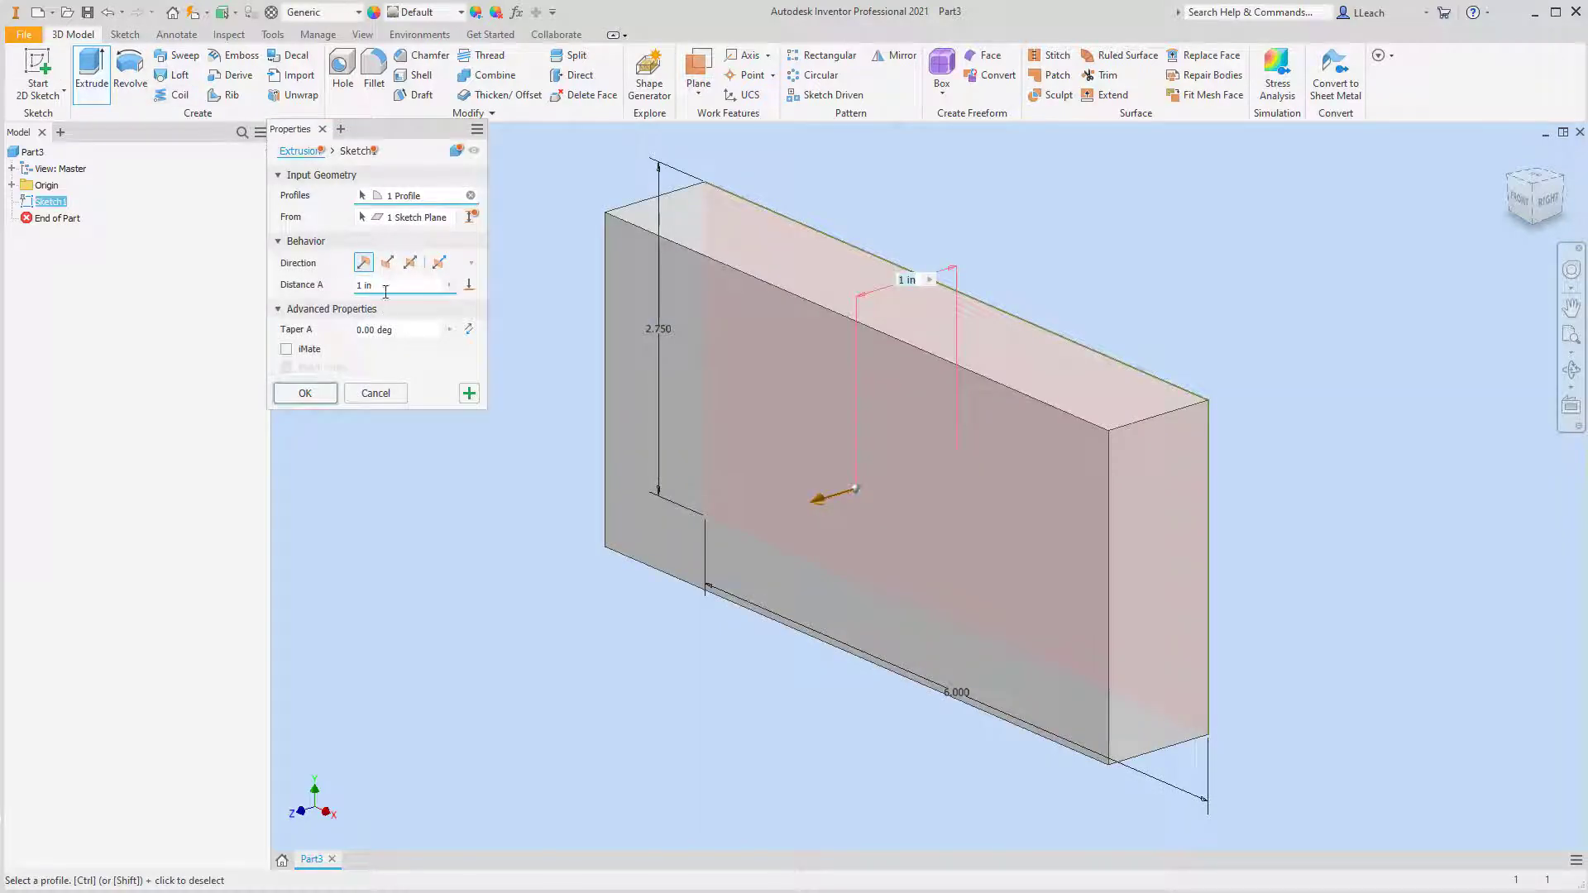
click(388, 263)
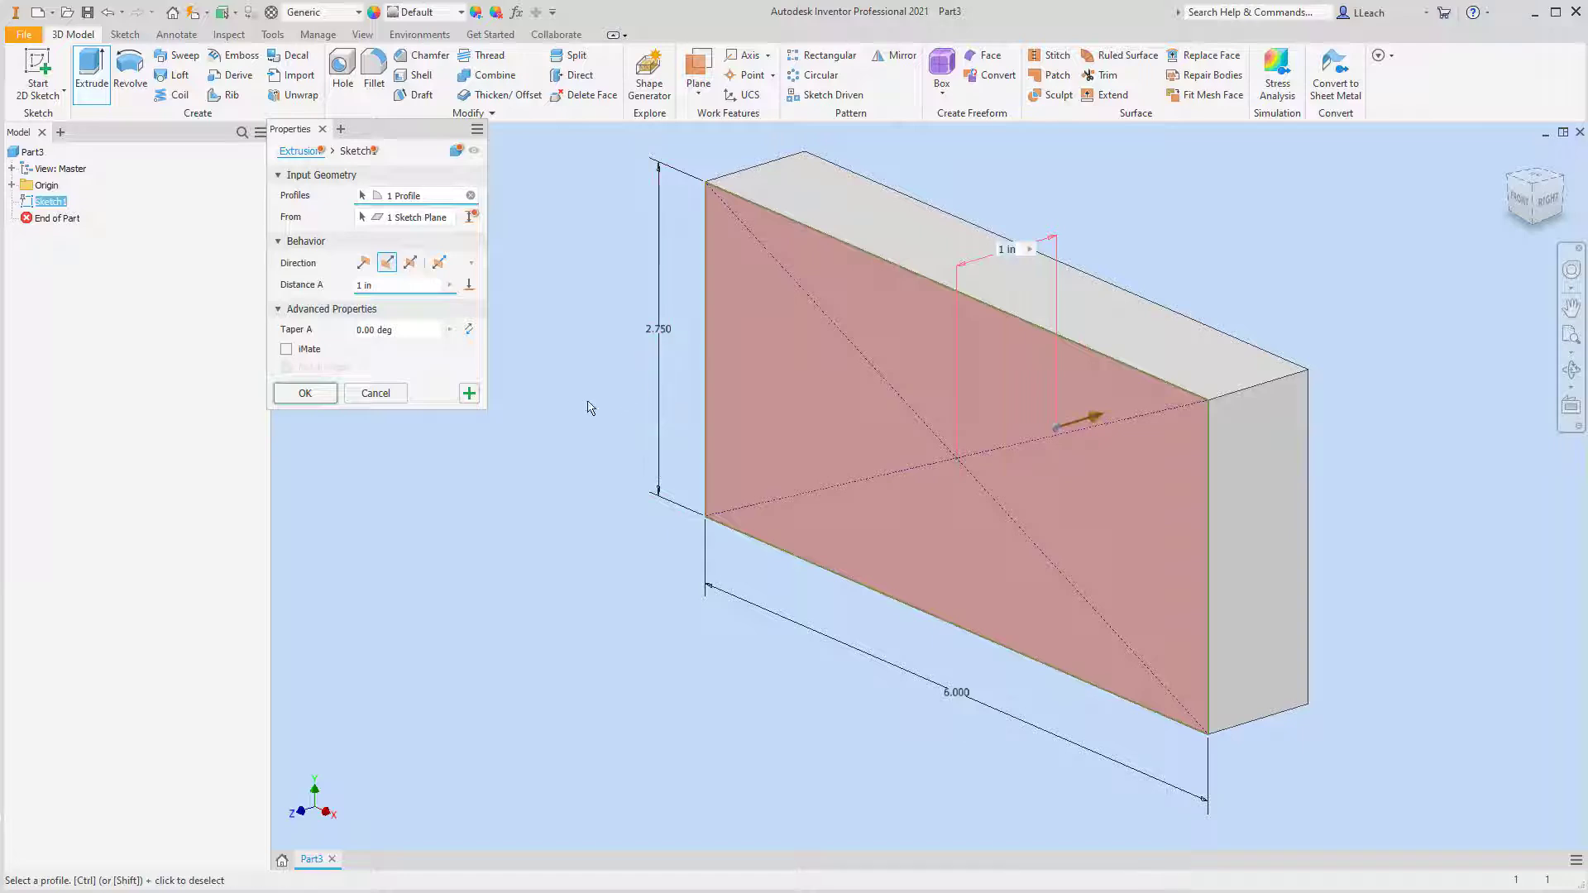
click(370, 286)
text(3.5)
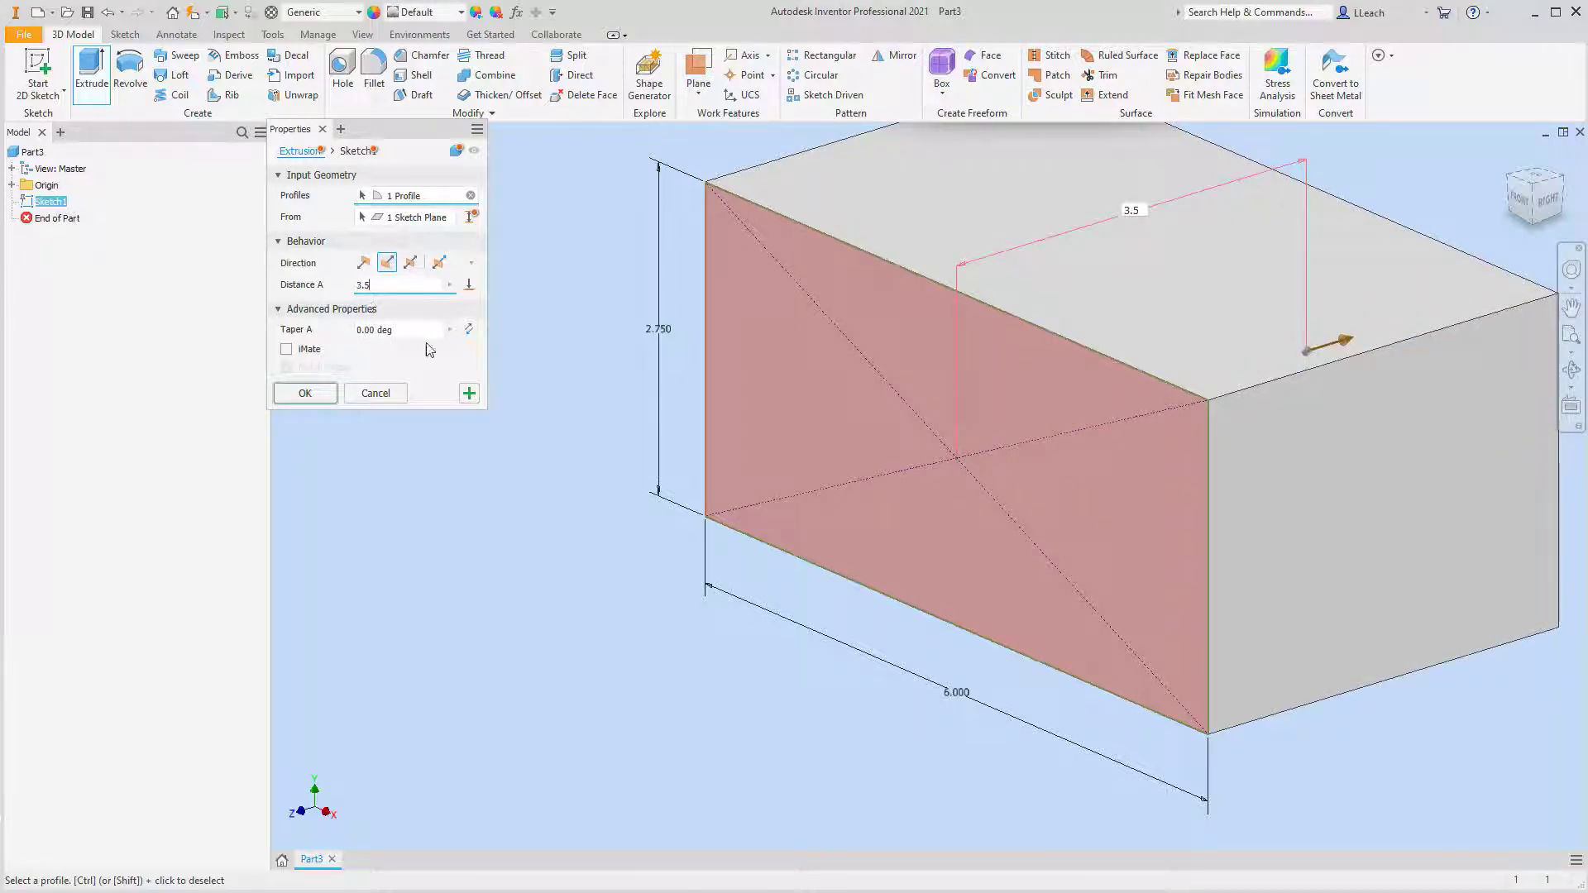
click(312, 395)
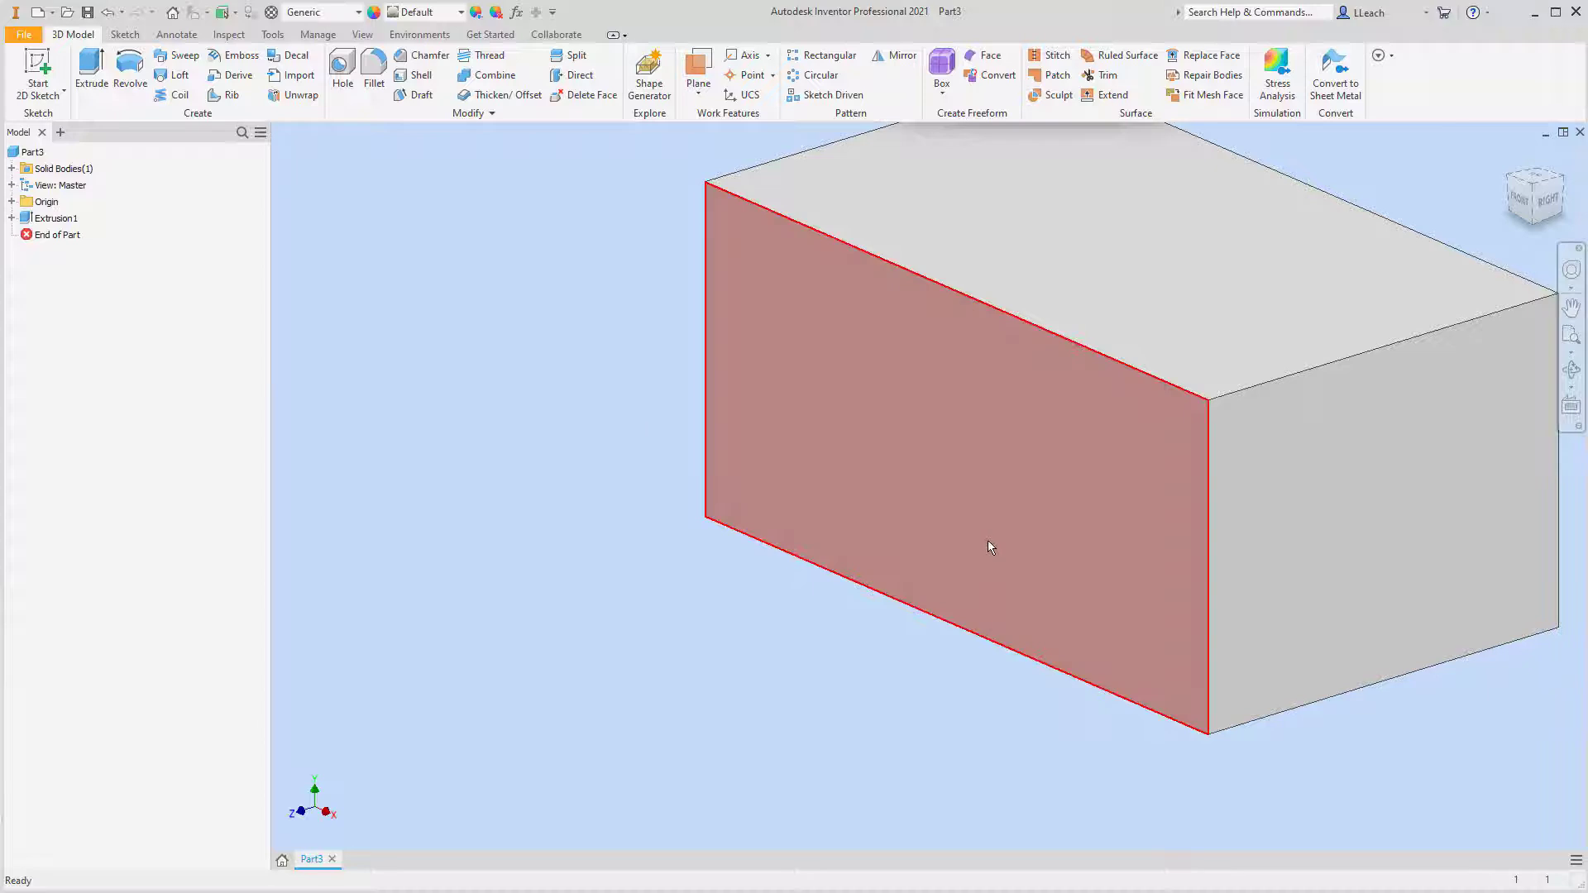
Start a sketch on the block's front face and draw a center-point circle about 0.89 in in diameter in its left half
scroll(1264, 494, down, 2)
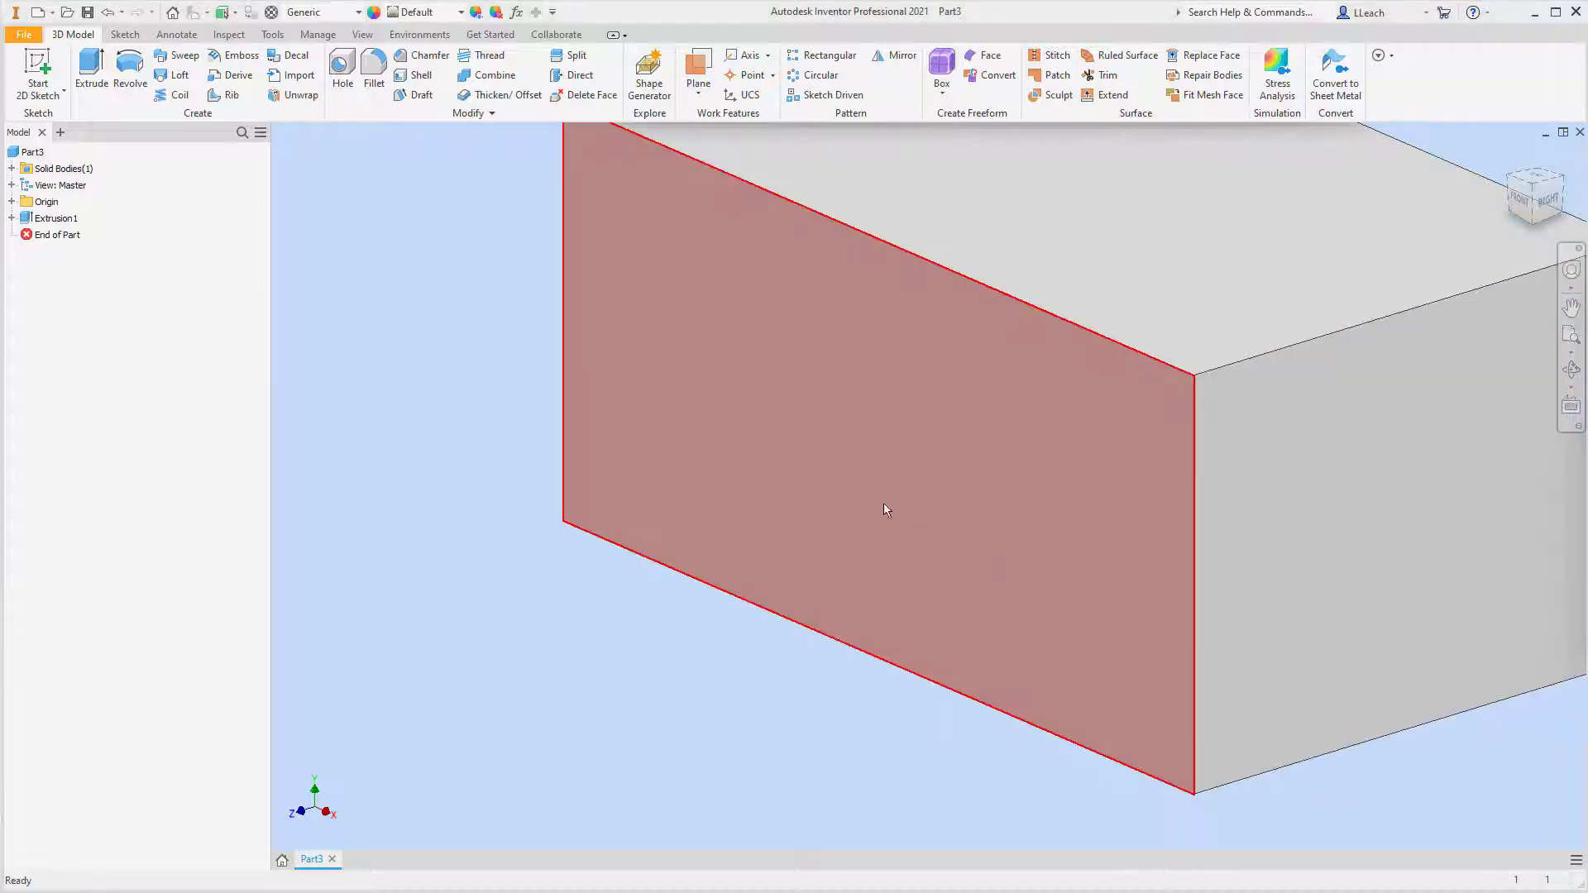
click(51, 98)
click(58, 123)
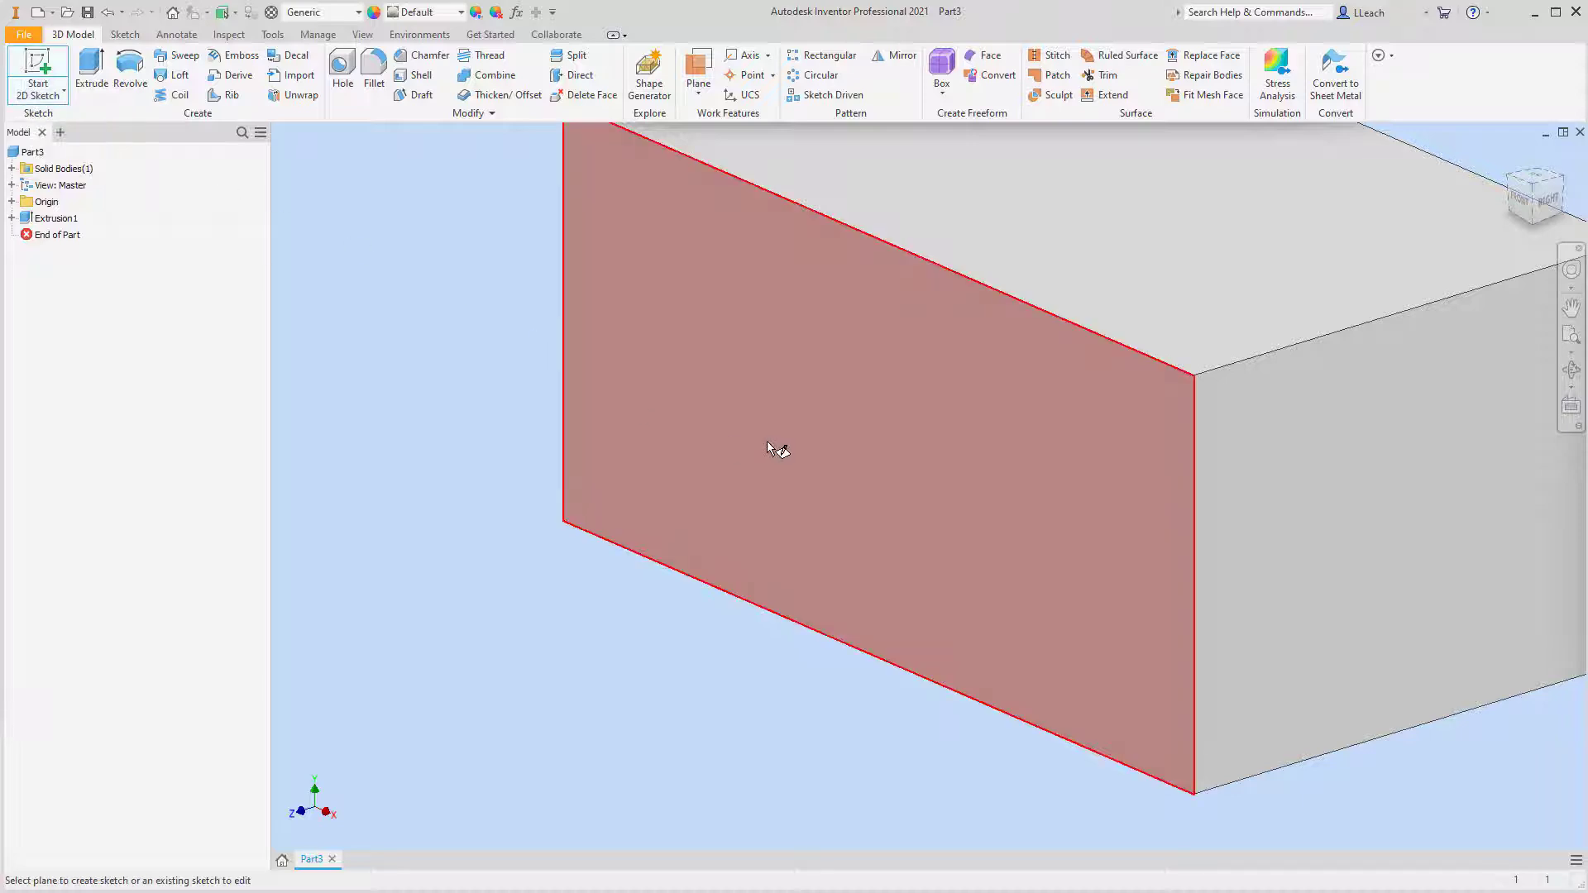
click(835, 413)
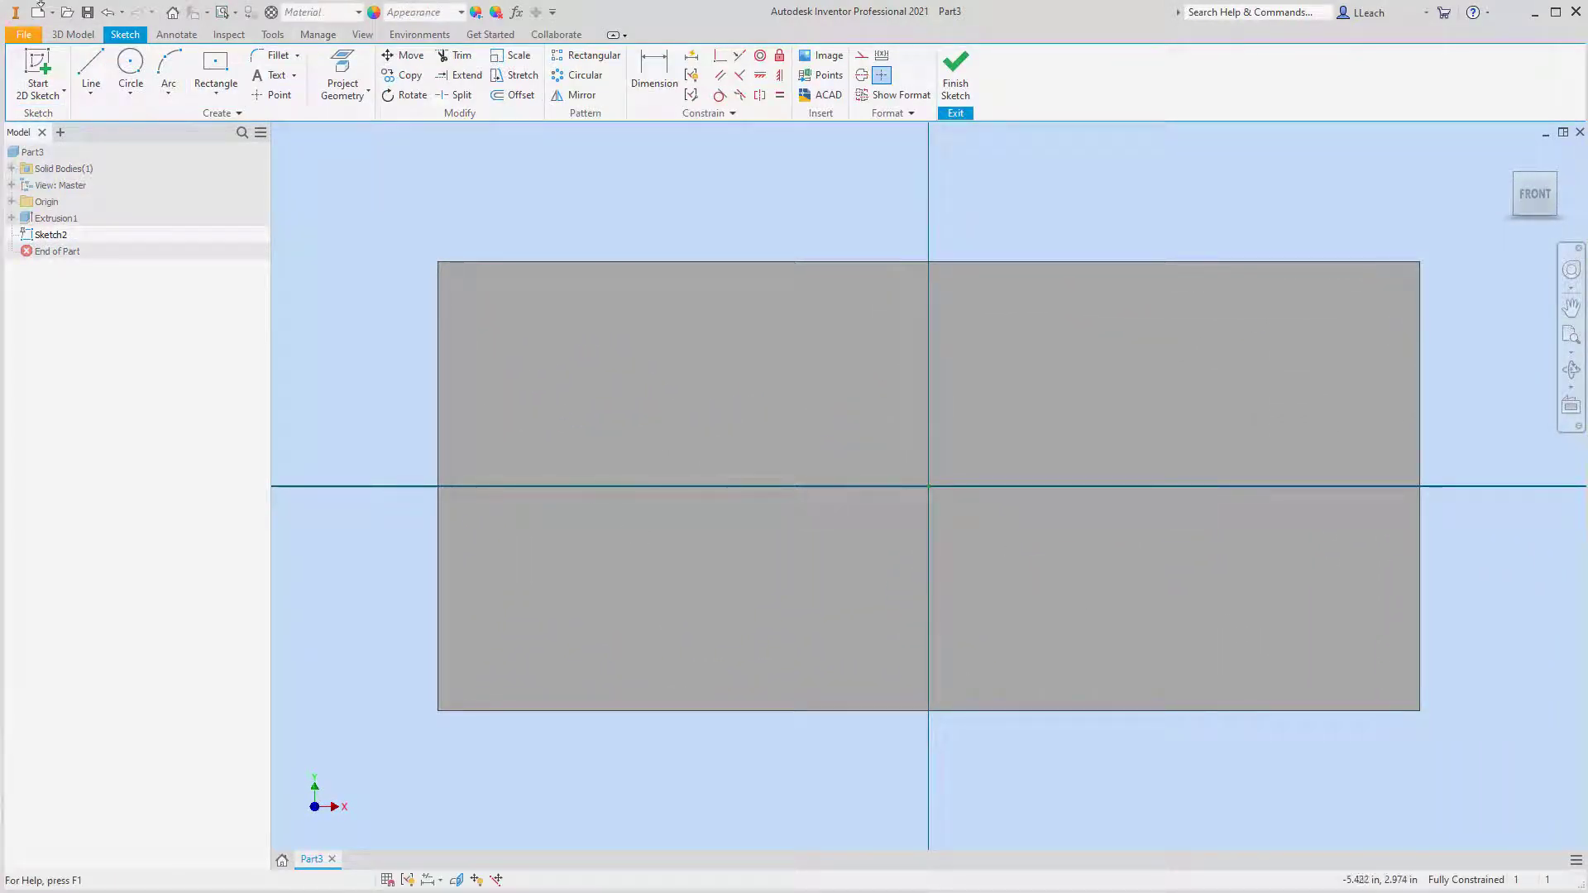
click(130, 99)
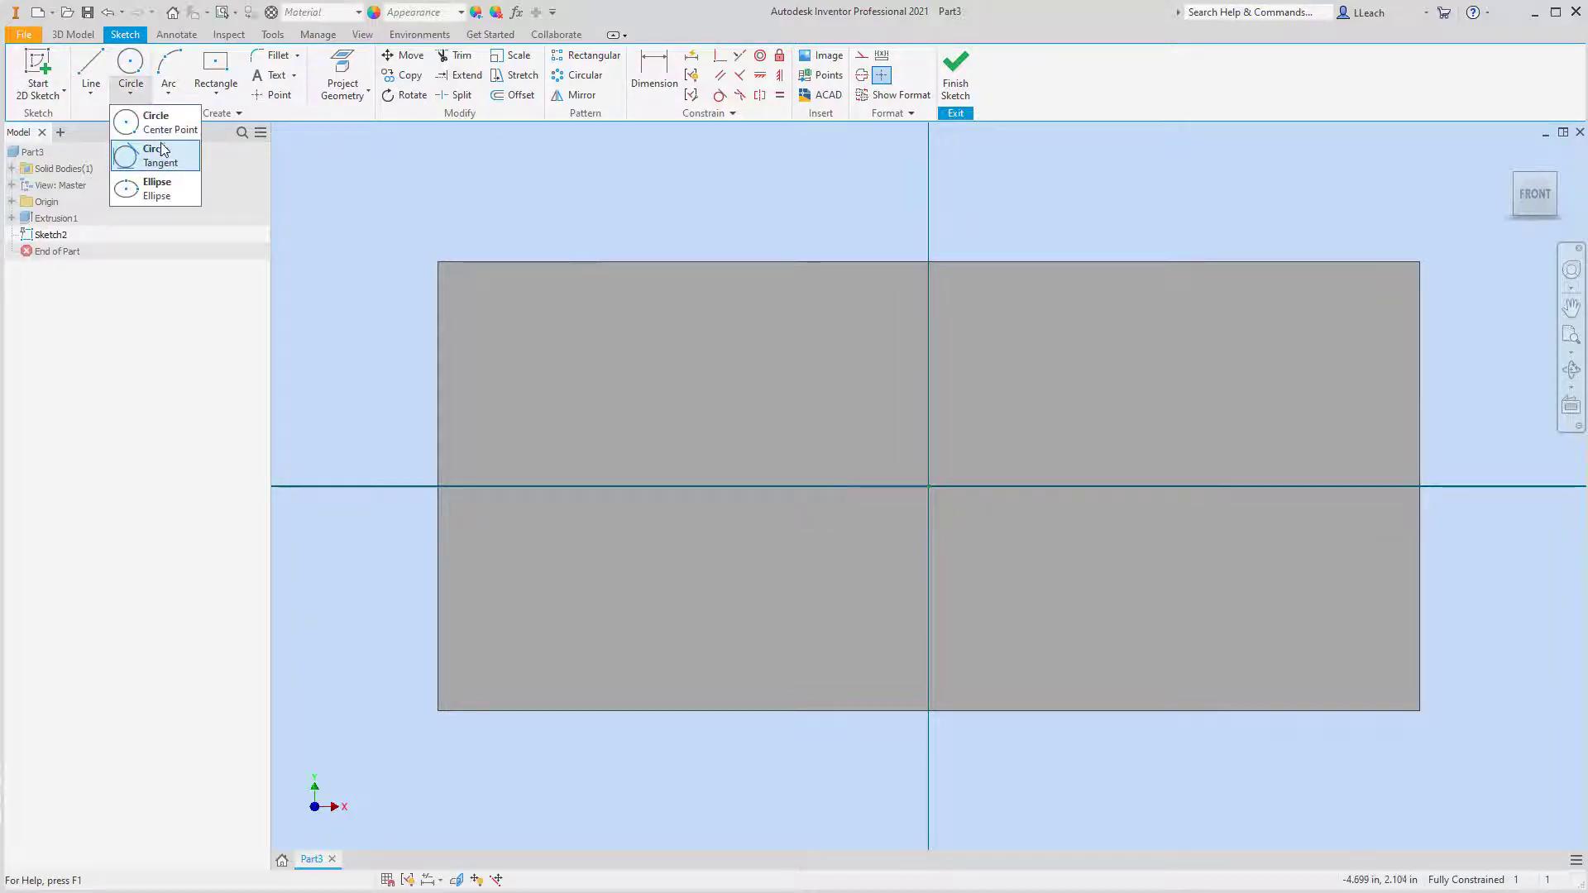
click(153, 123)
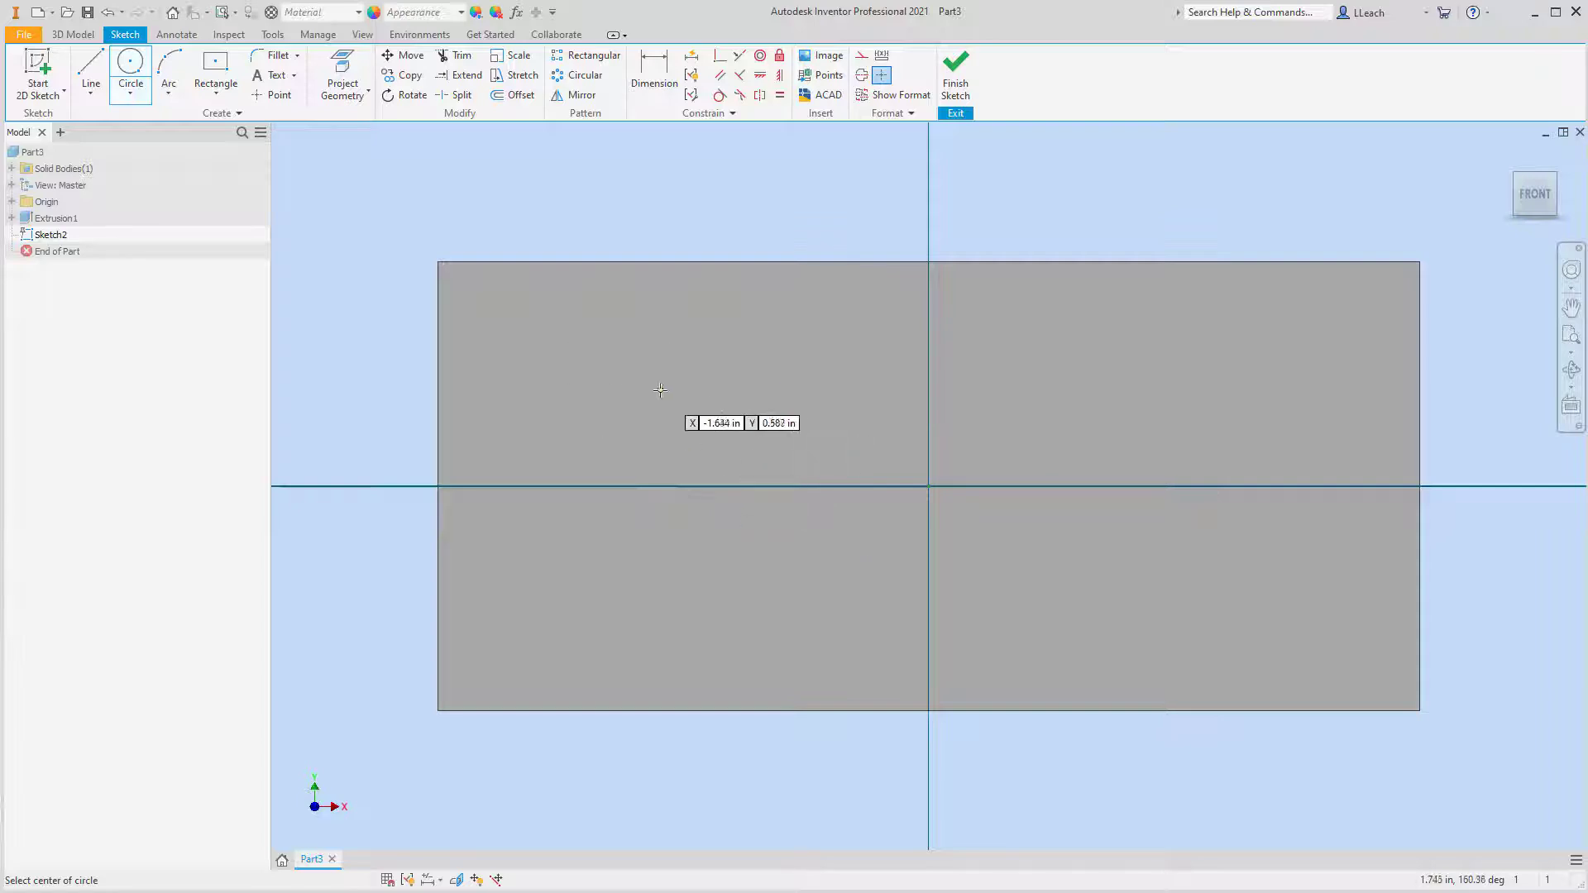
click(634, 444)
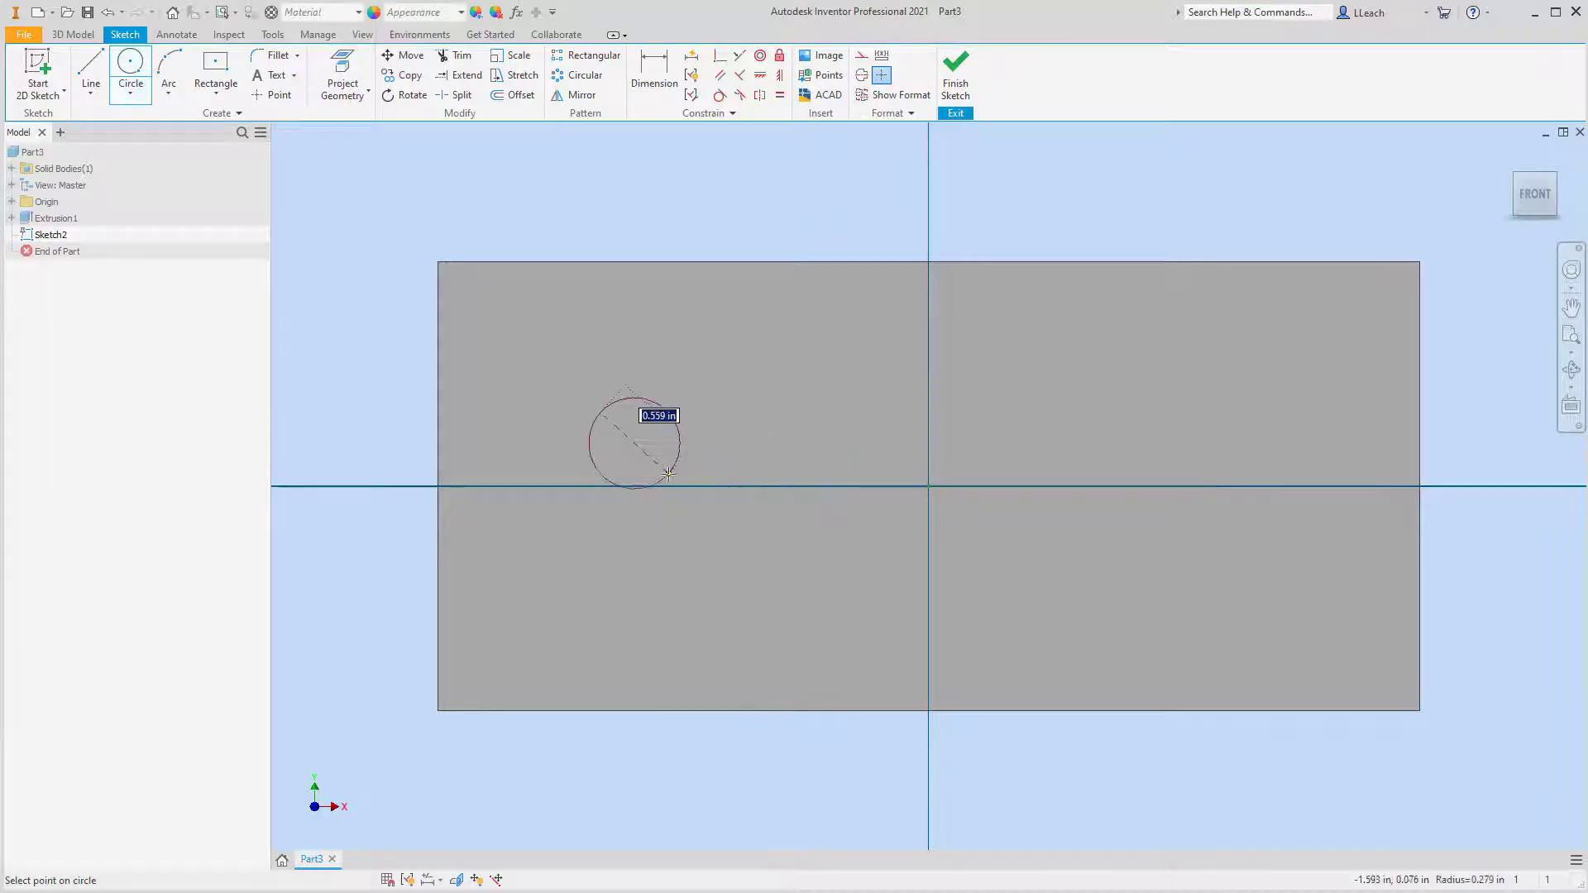
click(707, 440)
Dimension the circle's diameter and set it to 1 in
key(d)
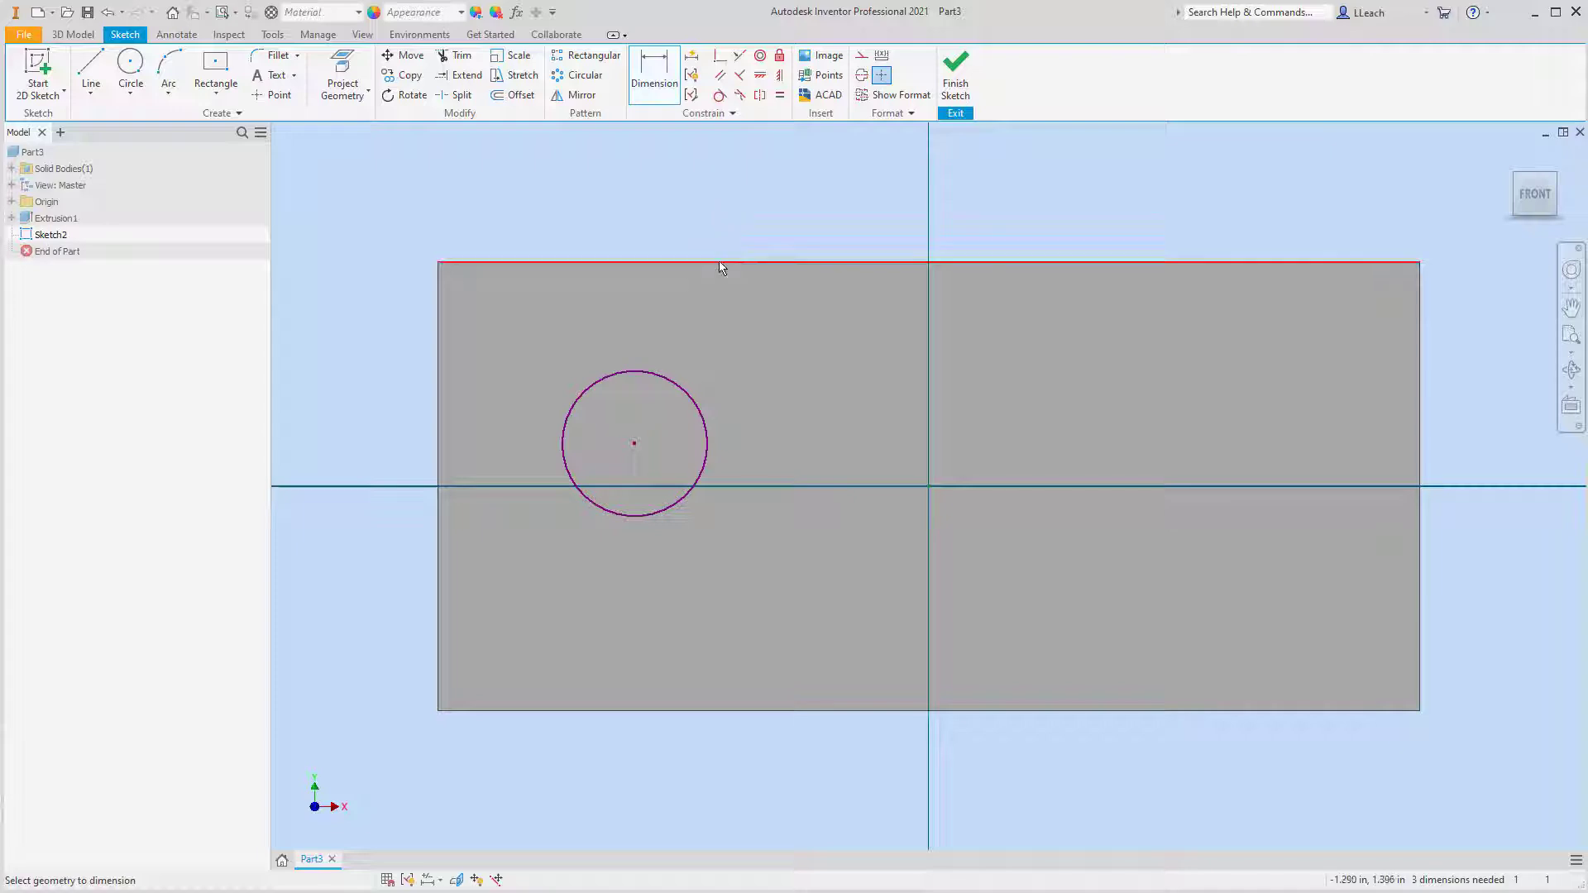
click(688, 395)
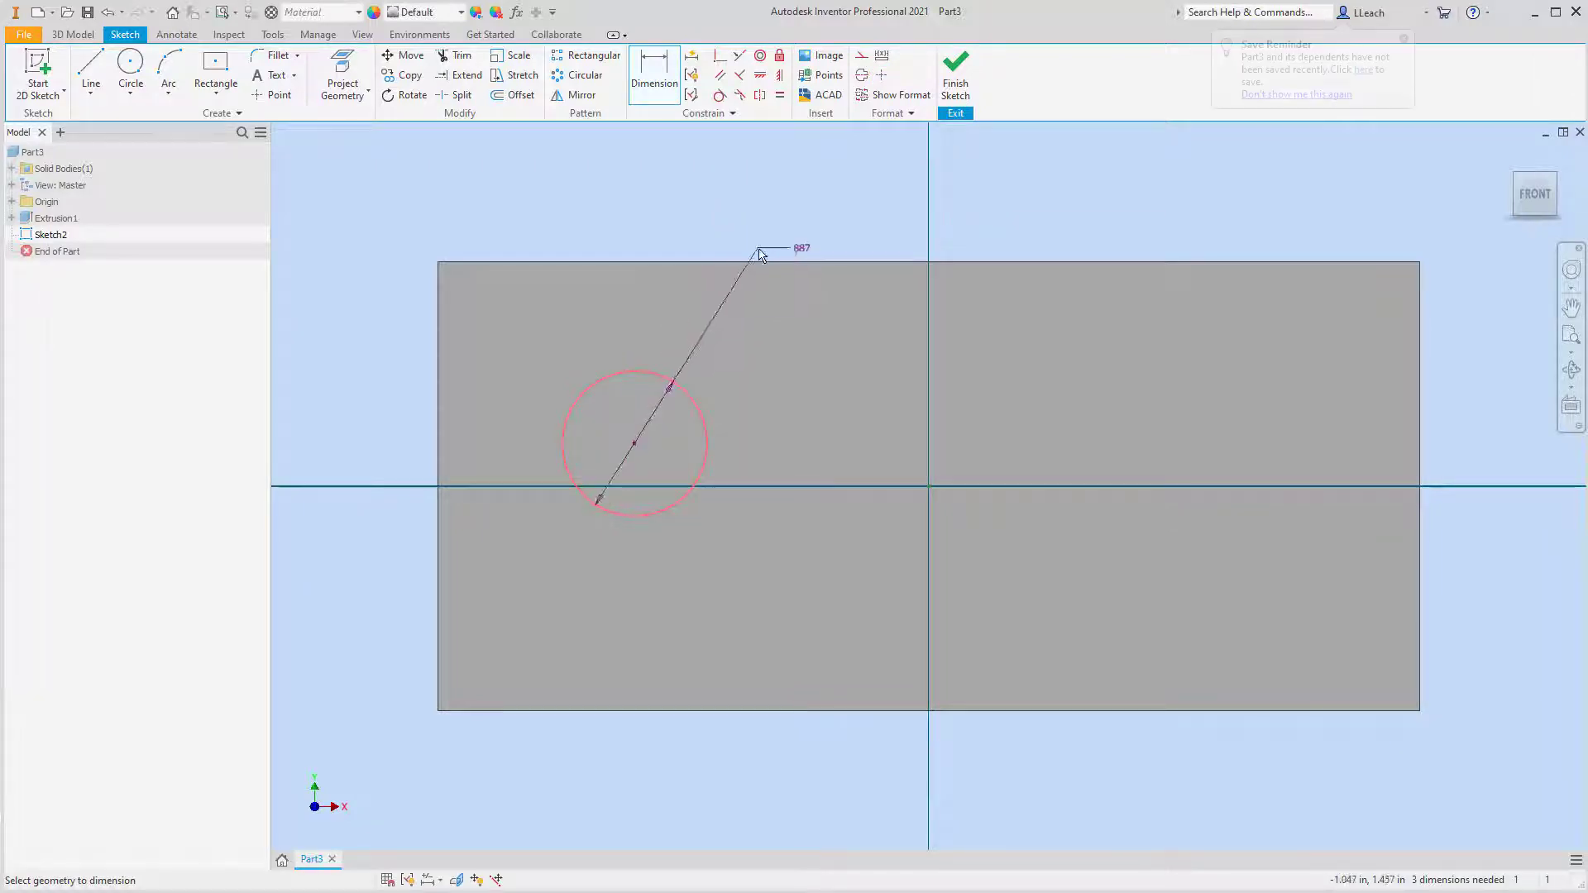
click(746, 326)
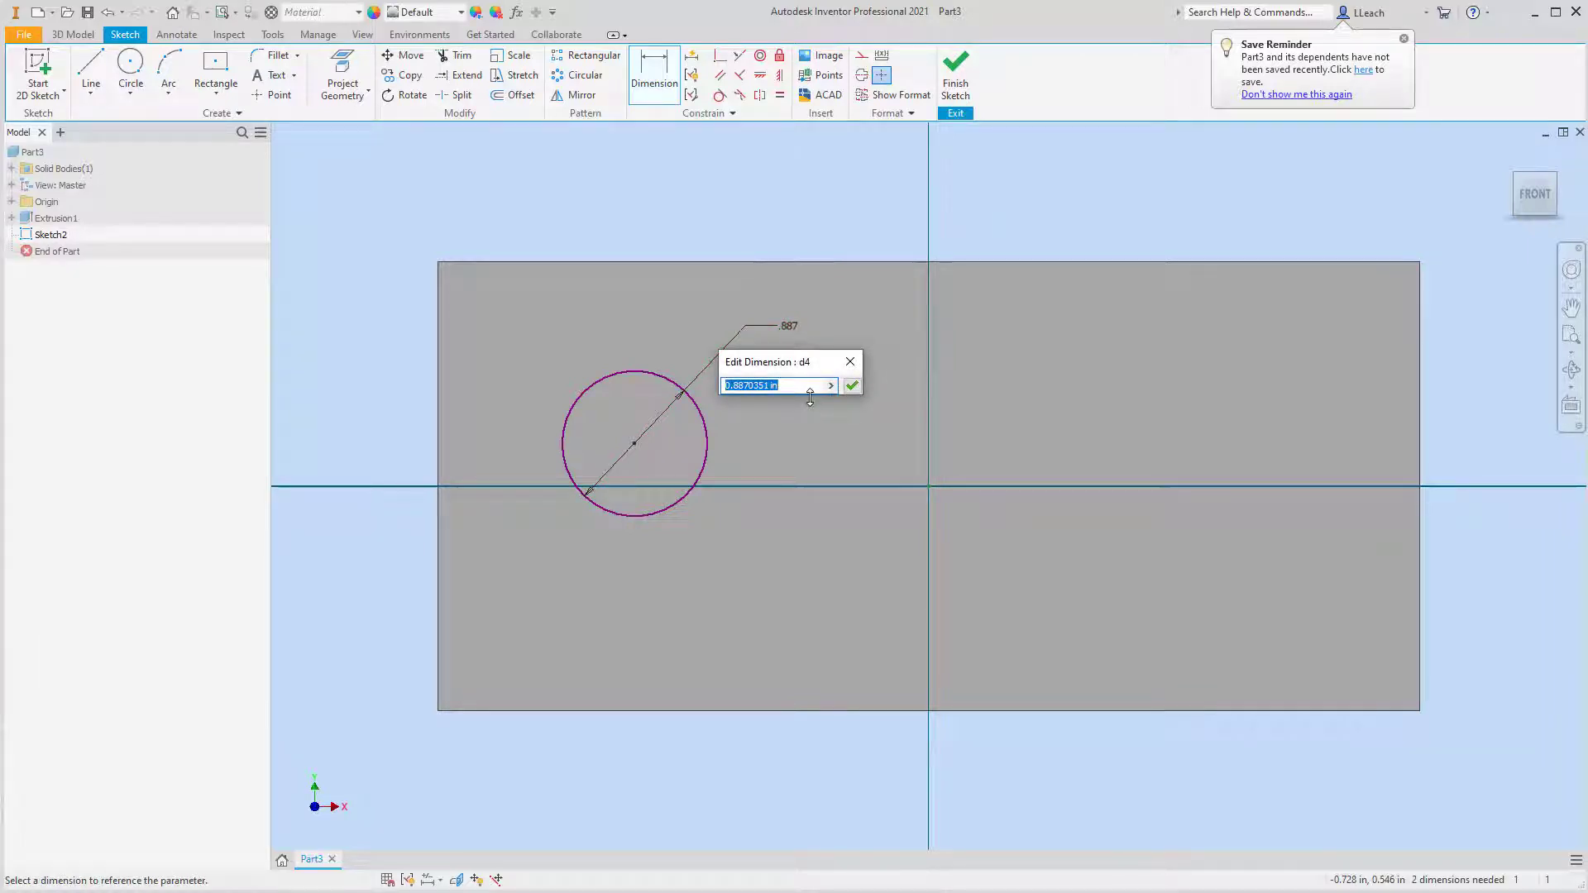
text(1)
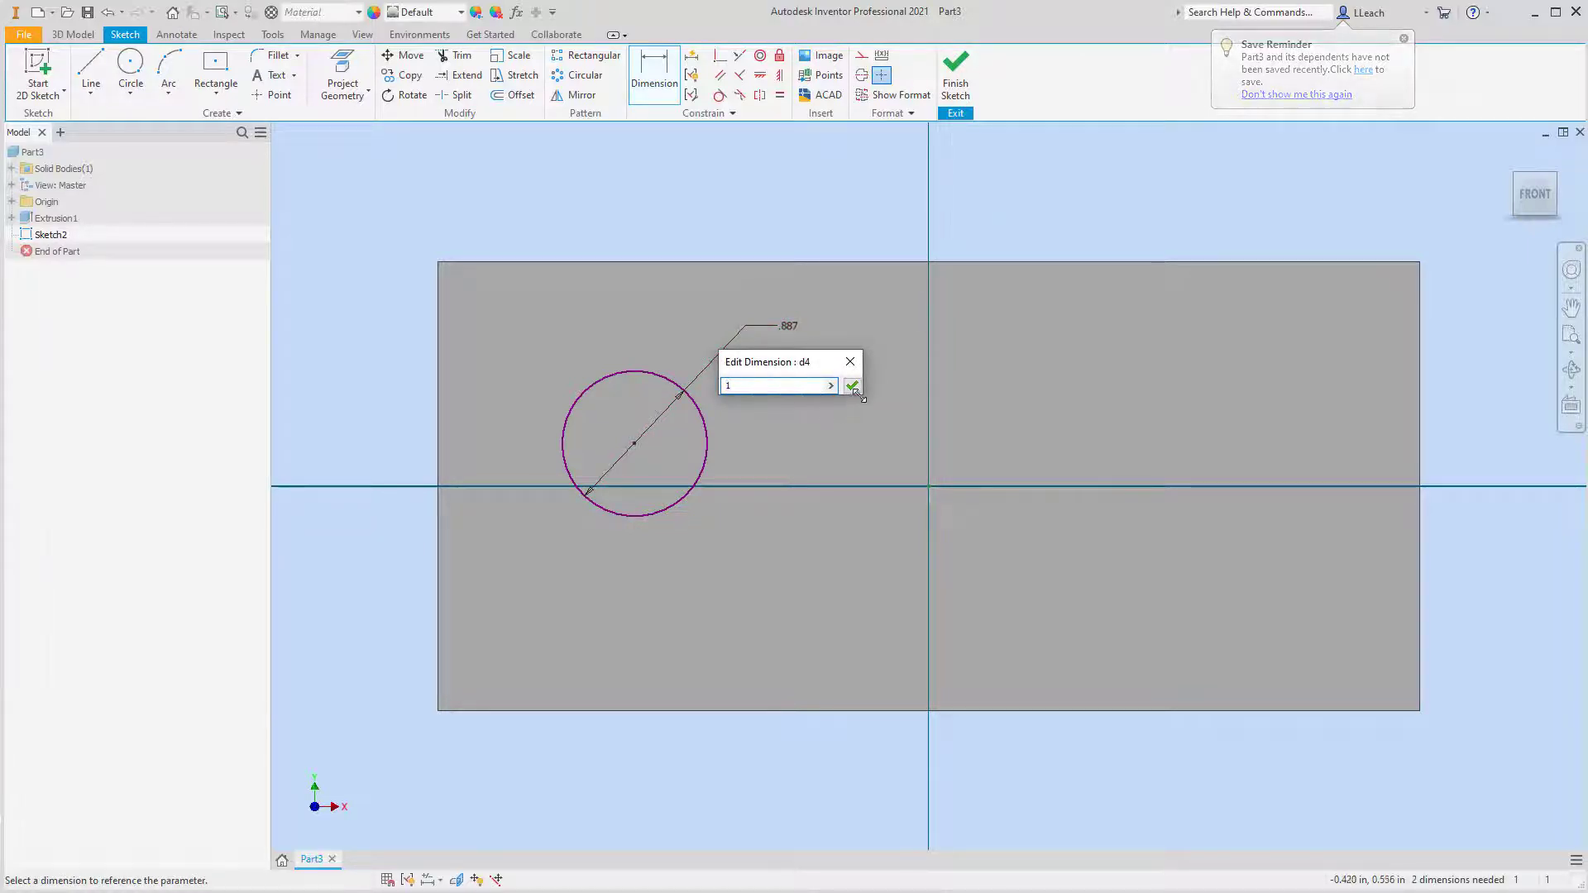
click(852, 386)
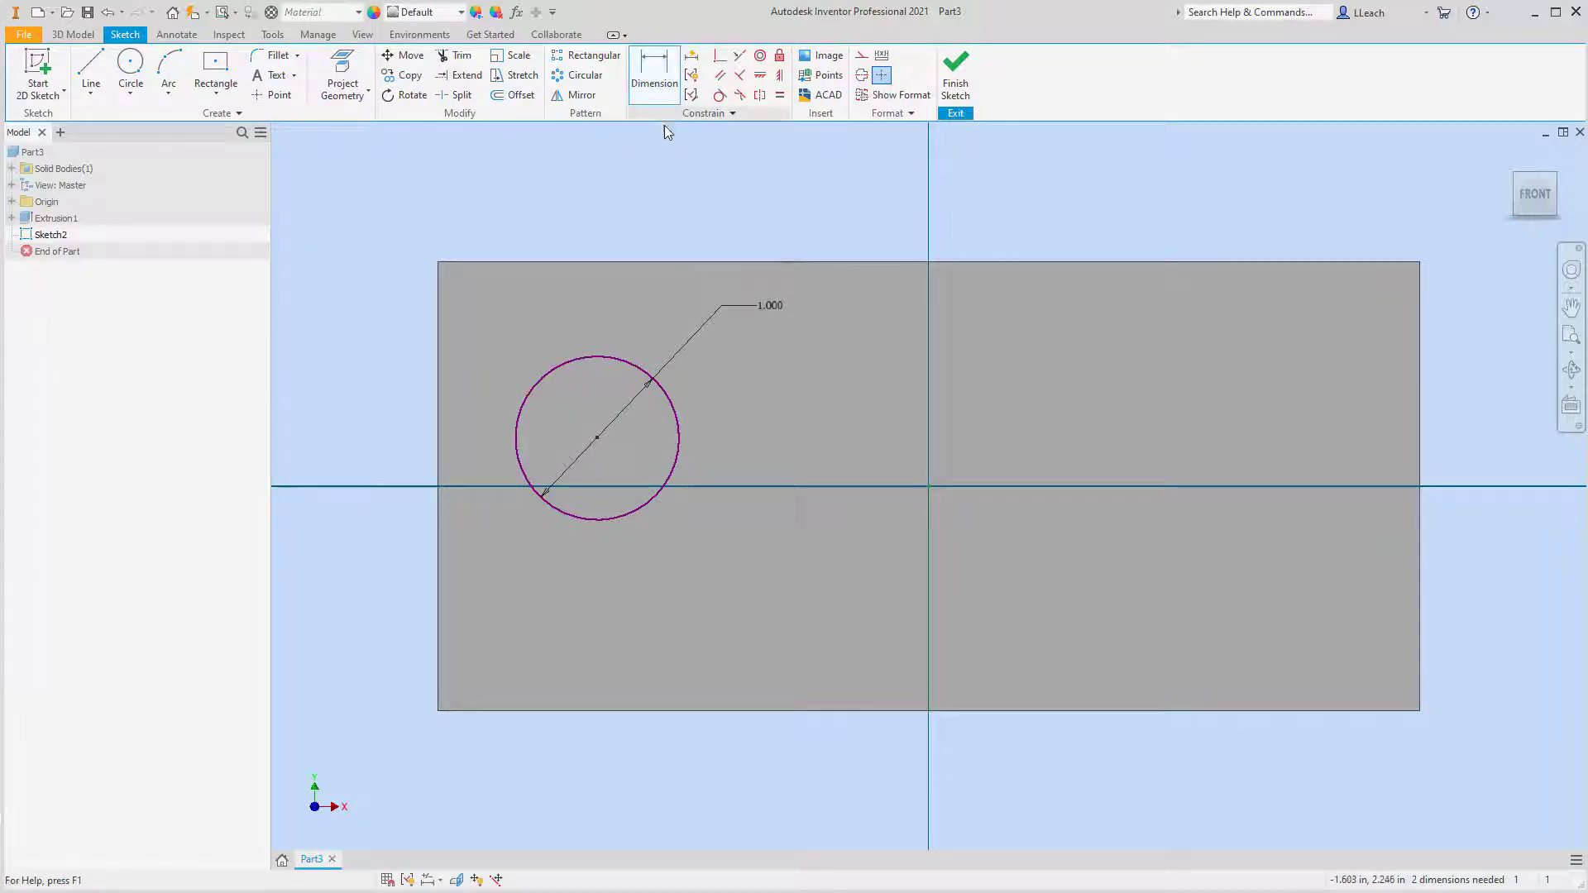
Dimension the circle's center from the bottom edge of the face and set the vertical distance to 1.25 in
click(597, 439)
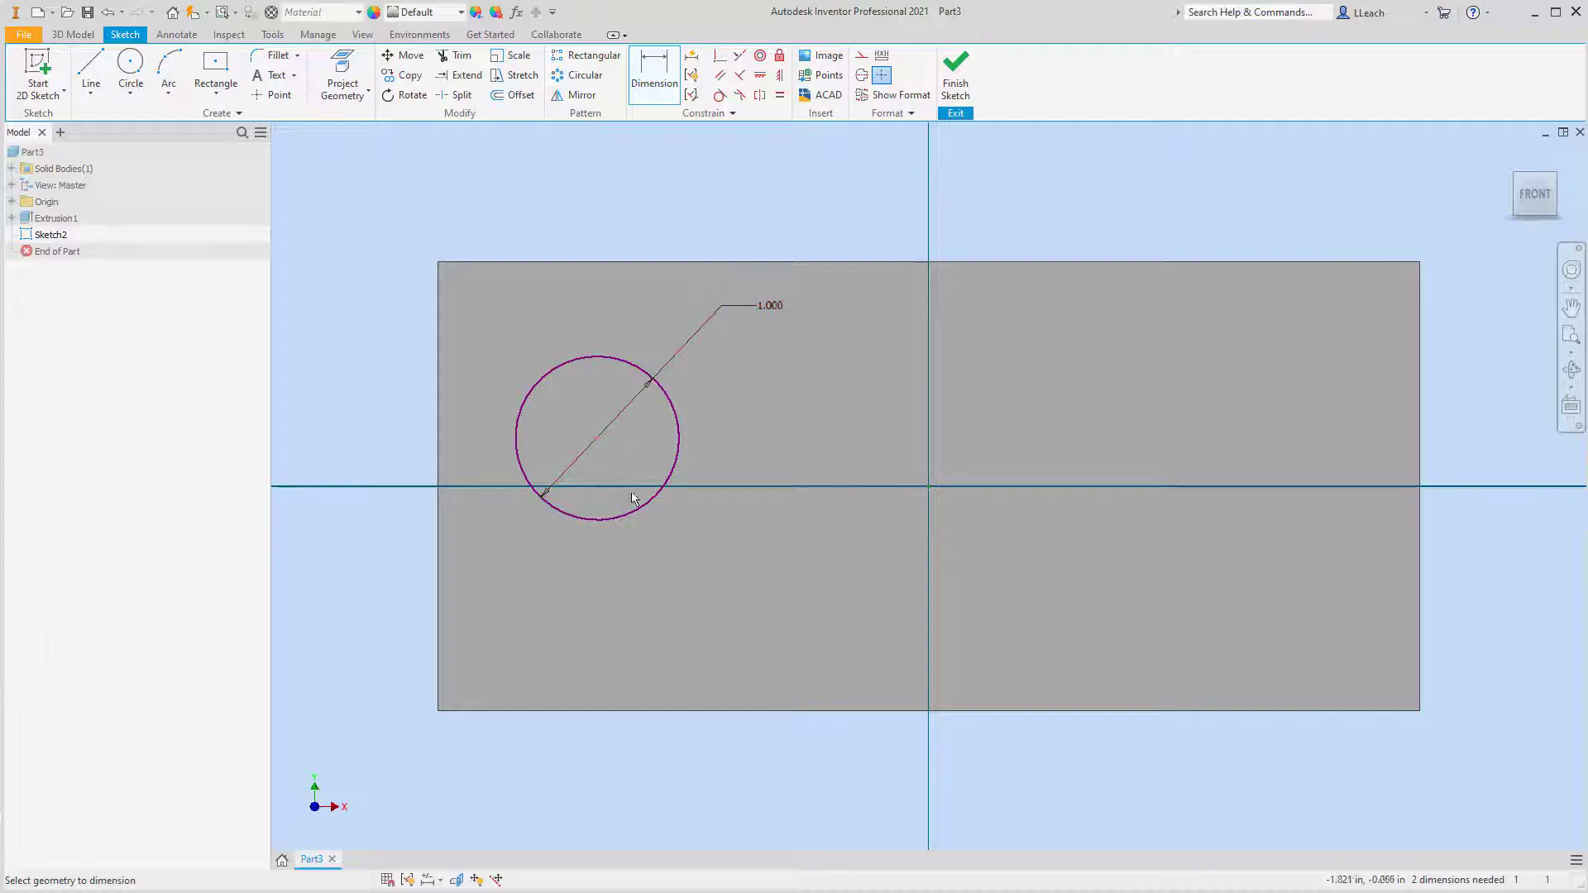
click(589, 710)
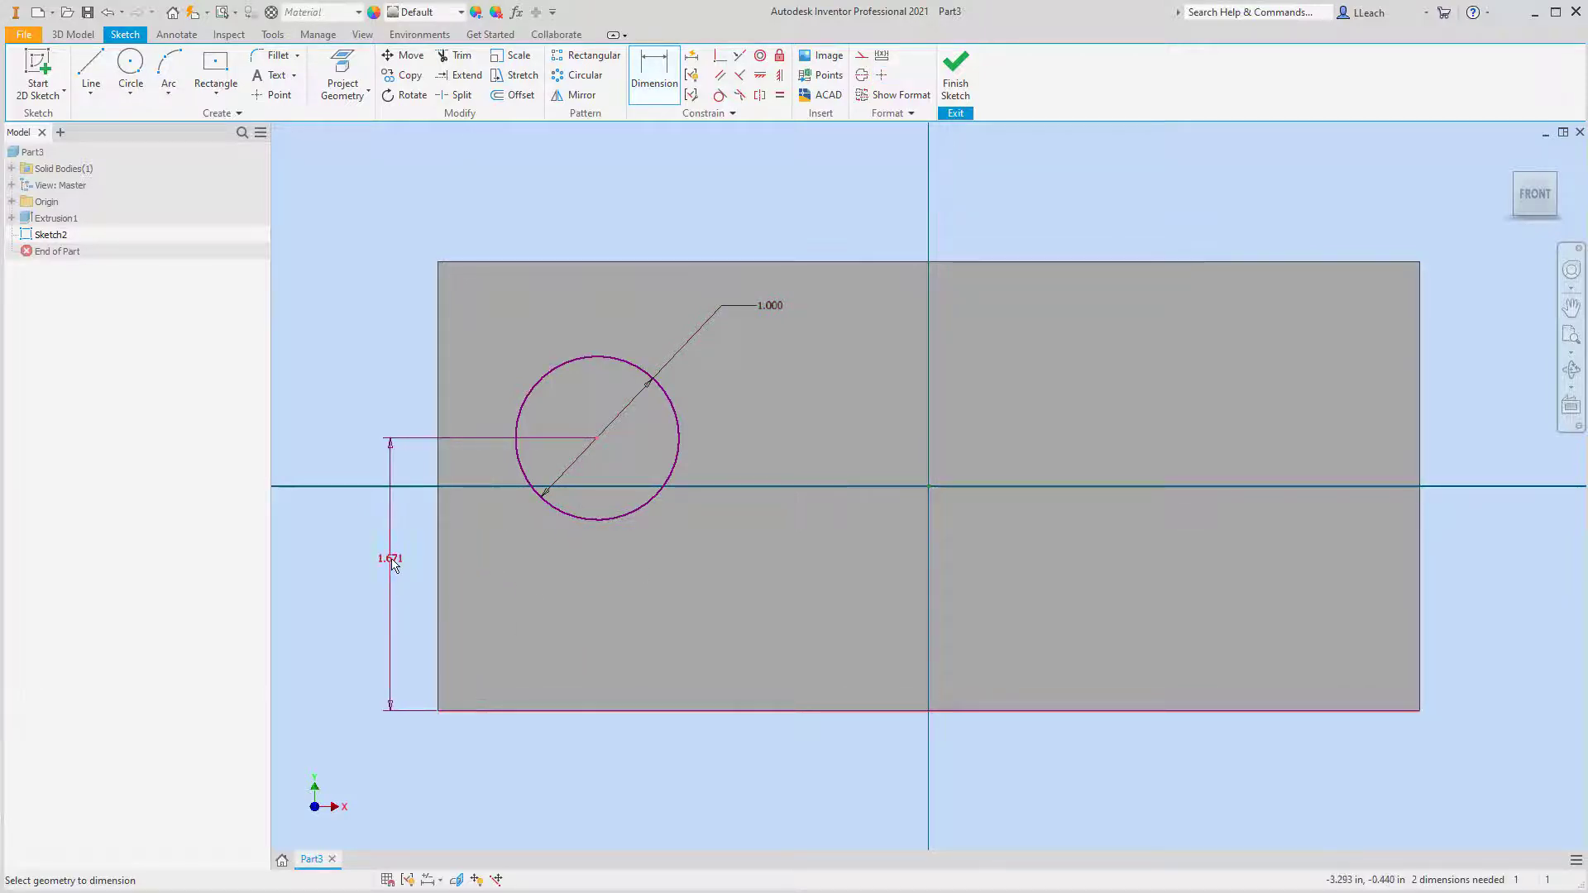
click(391, 563)
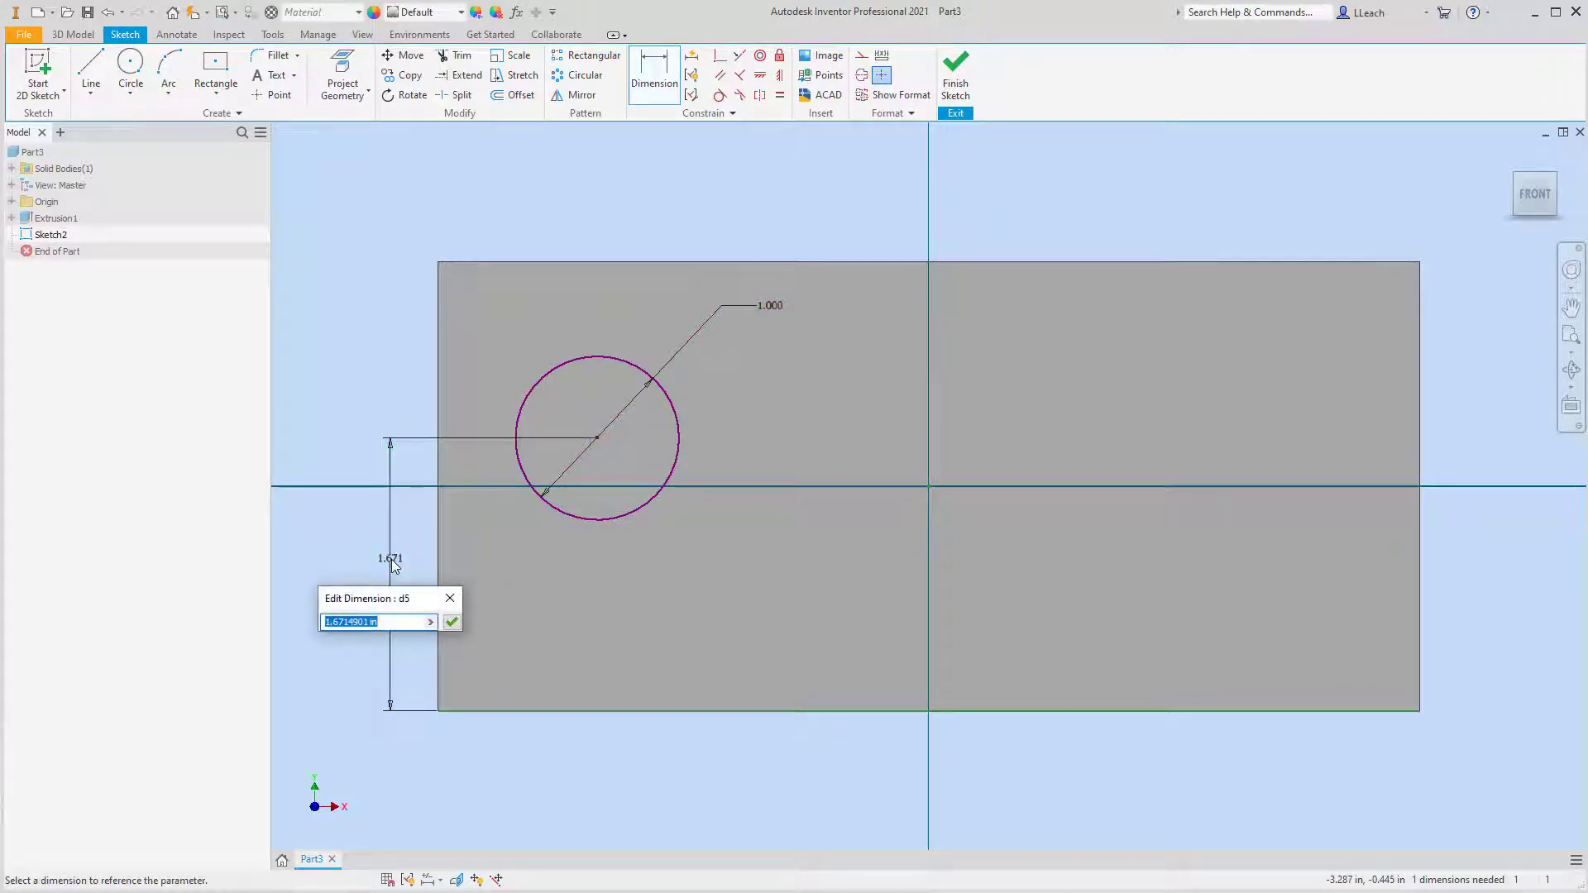
text(1.25)
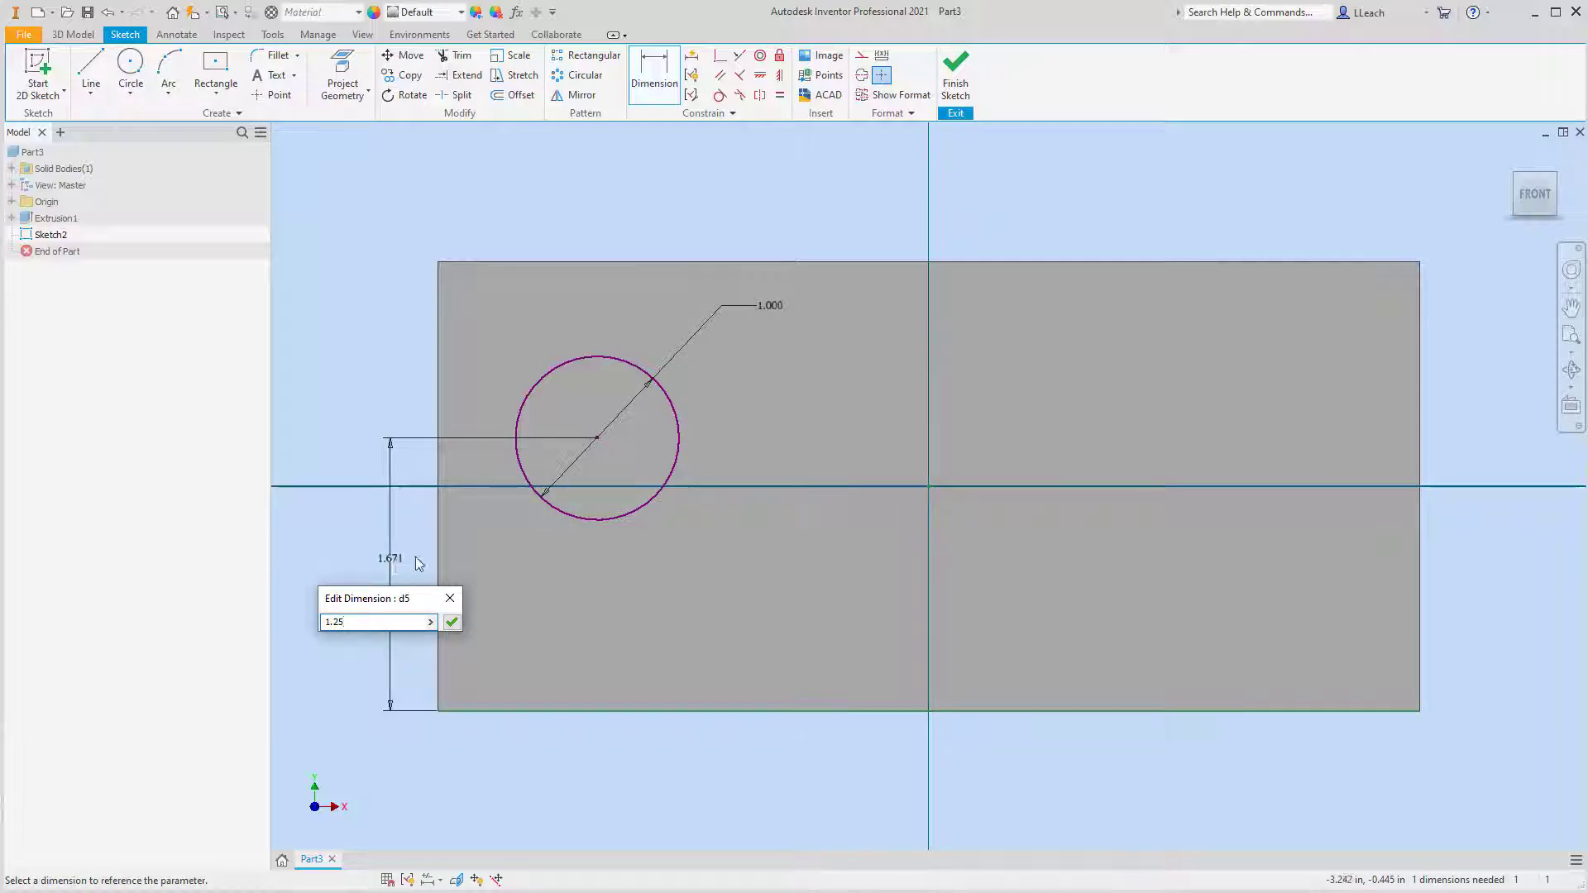
click(451, 622)
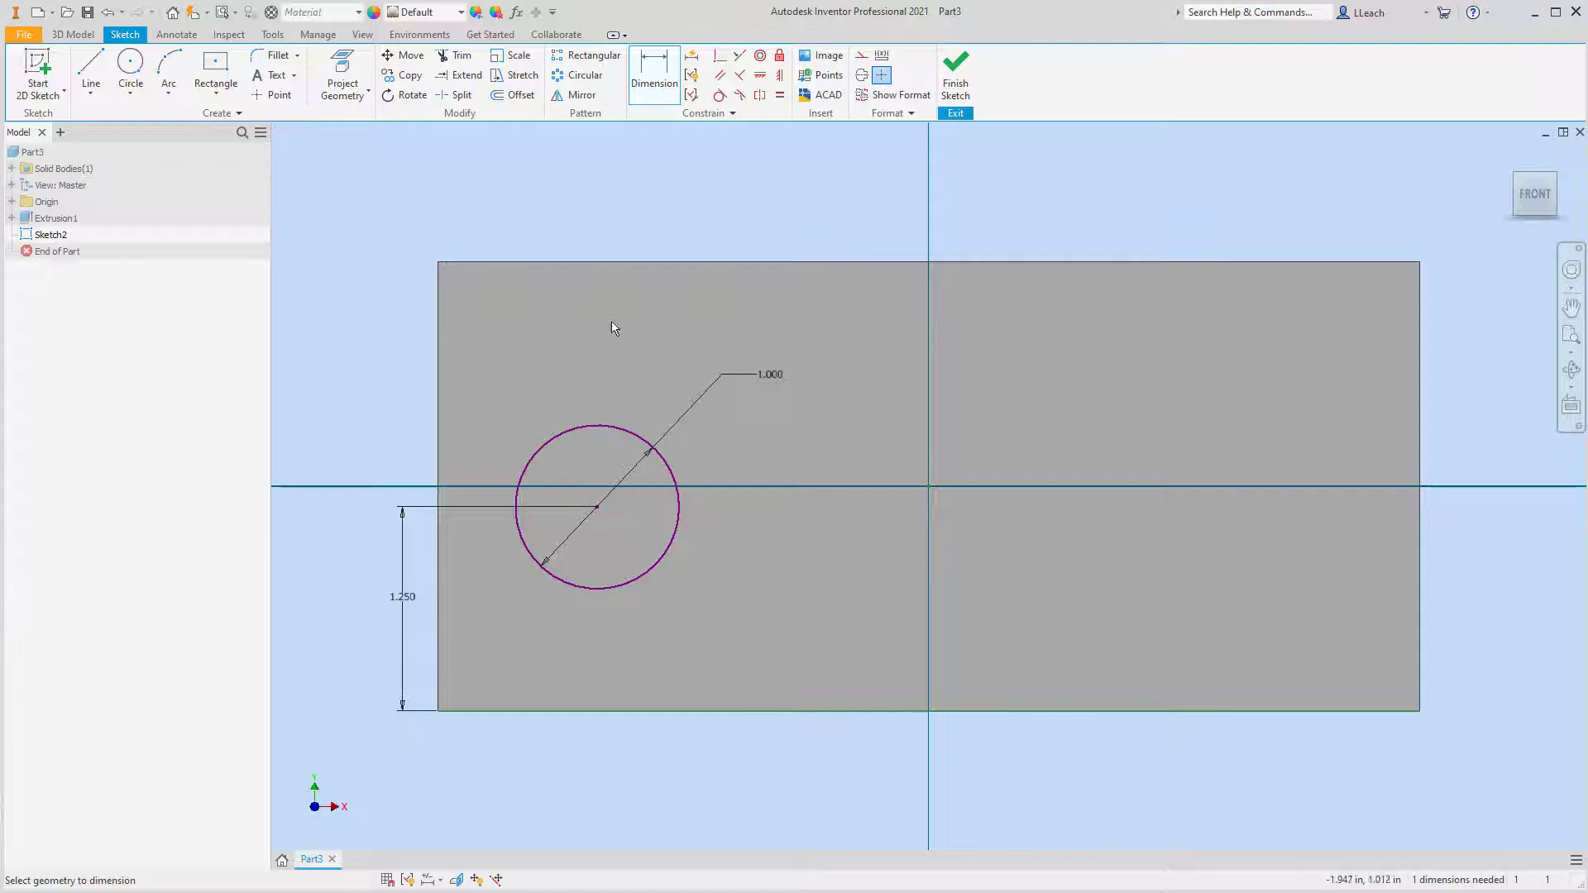
Dimension the circle's center 1.5 in from the left edge of the face and finish the sketch
click(439, 564)
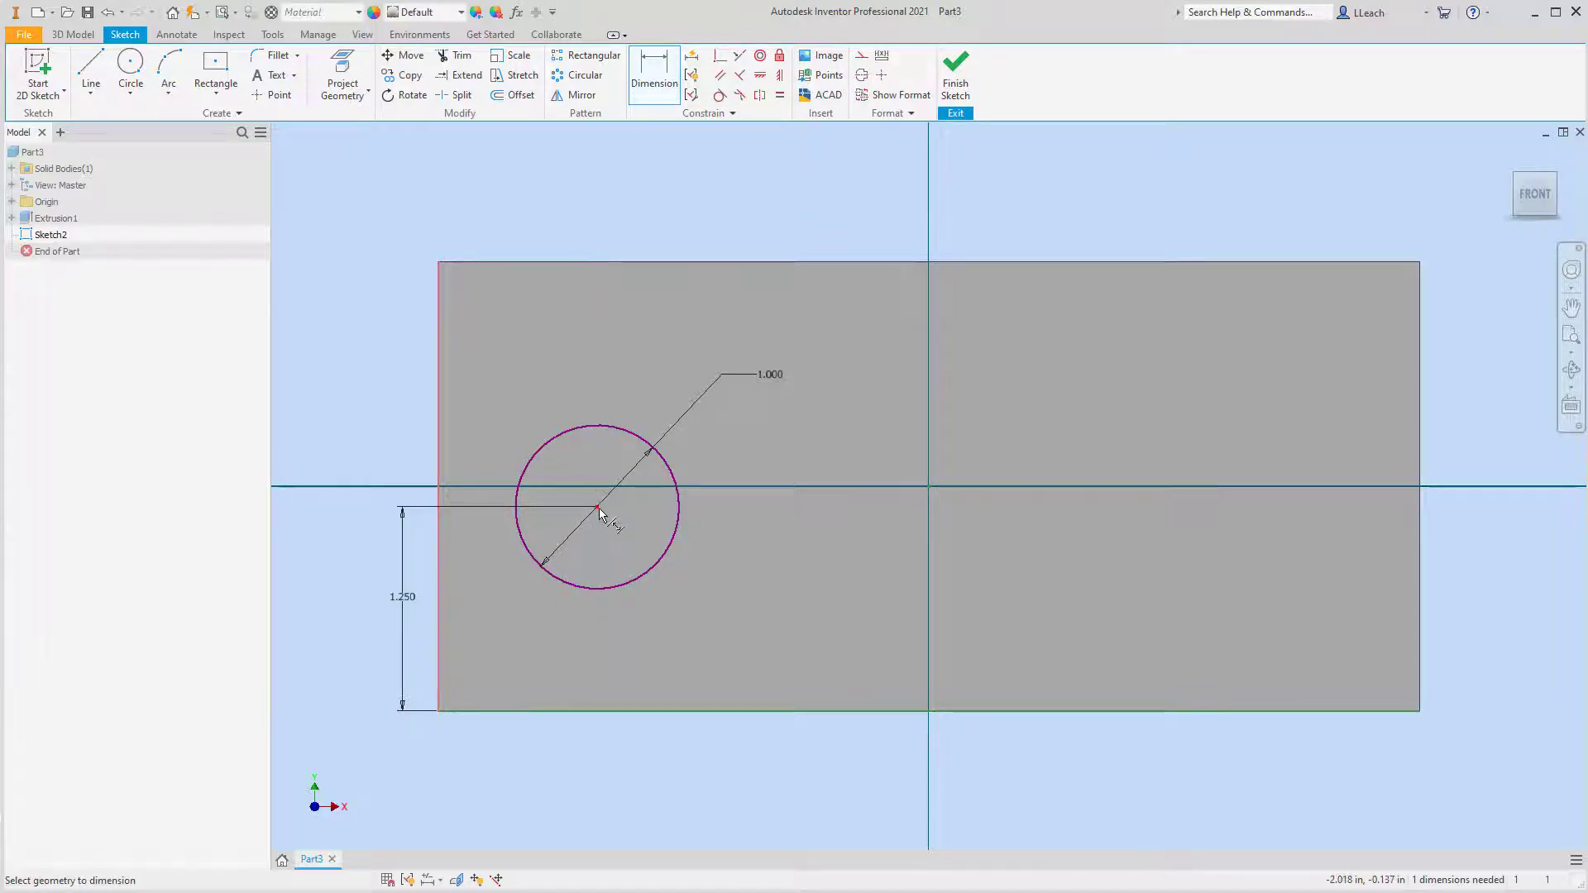
click(598, 508)
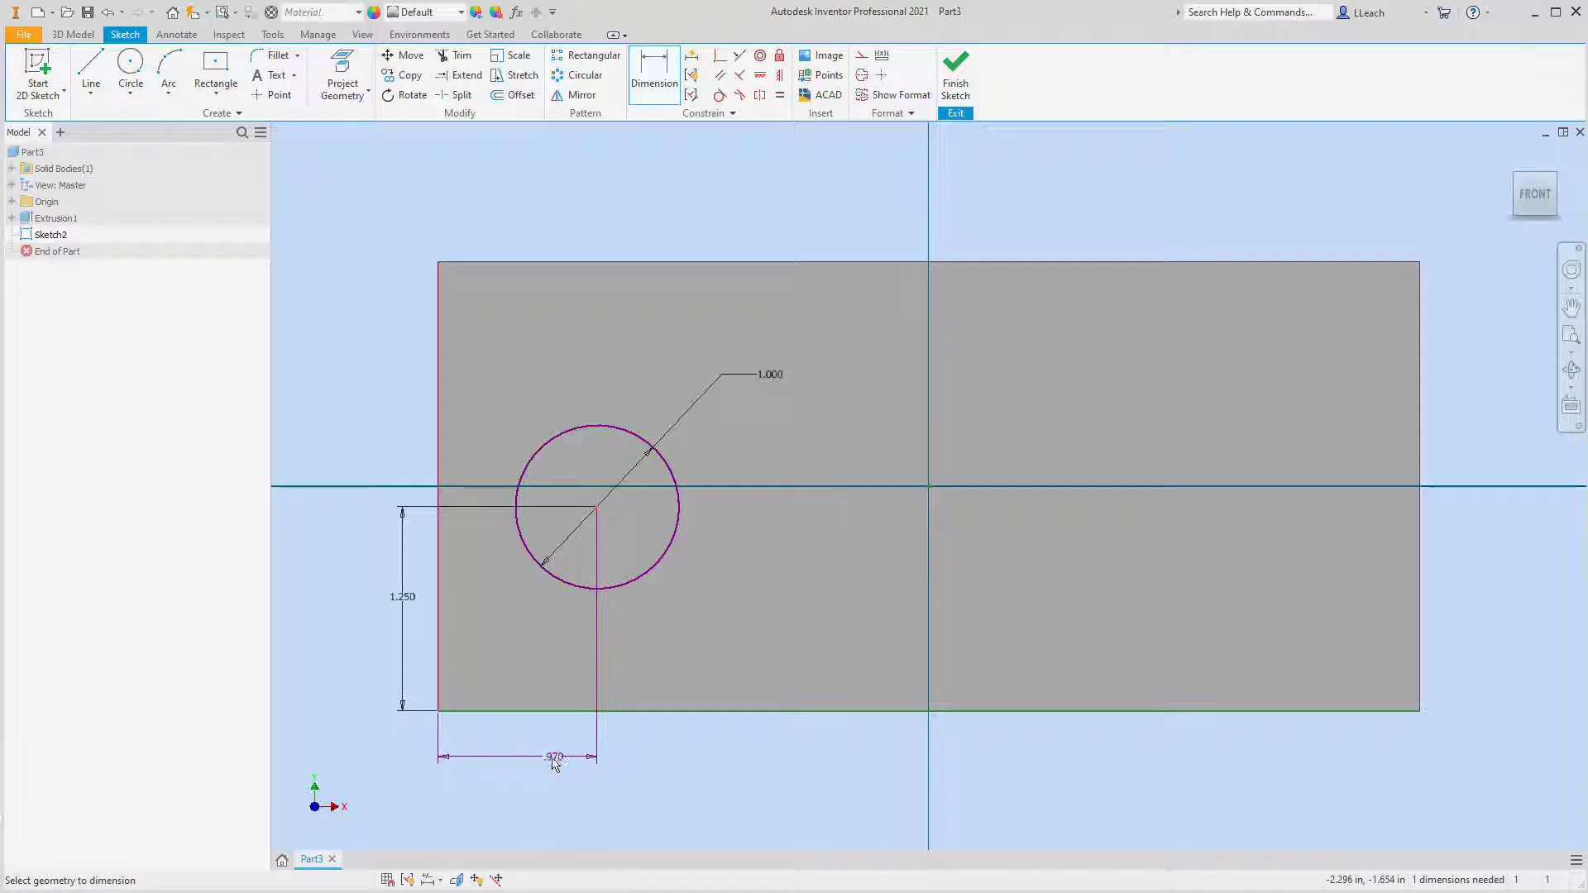
click(532, 759)
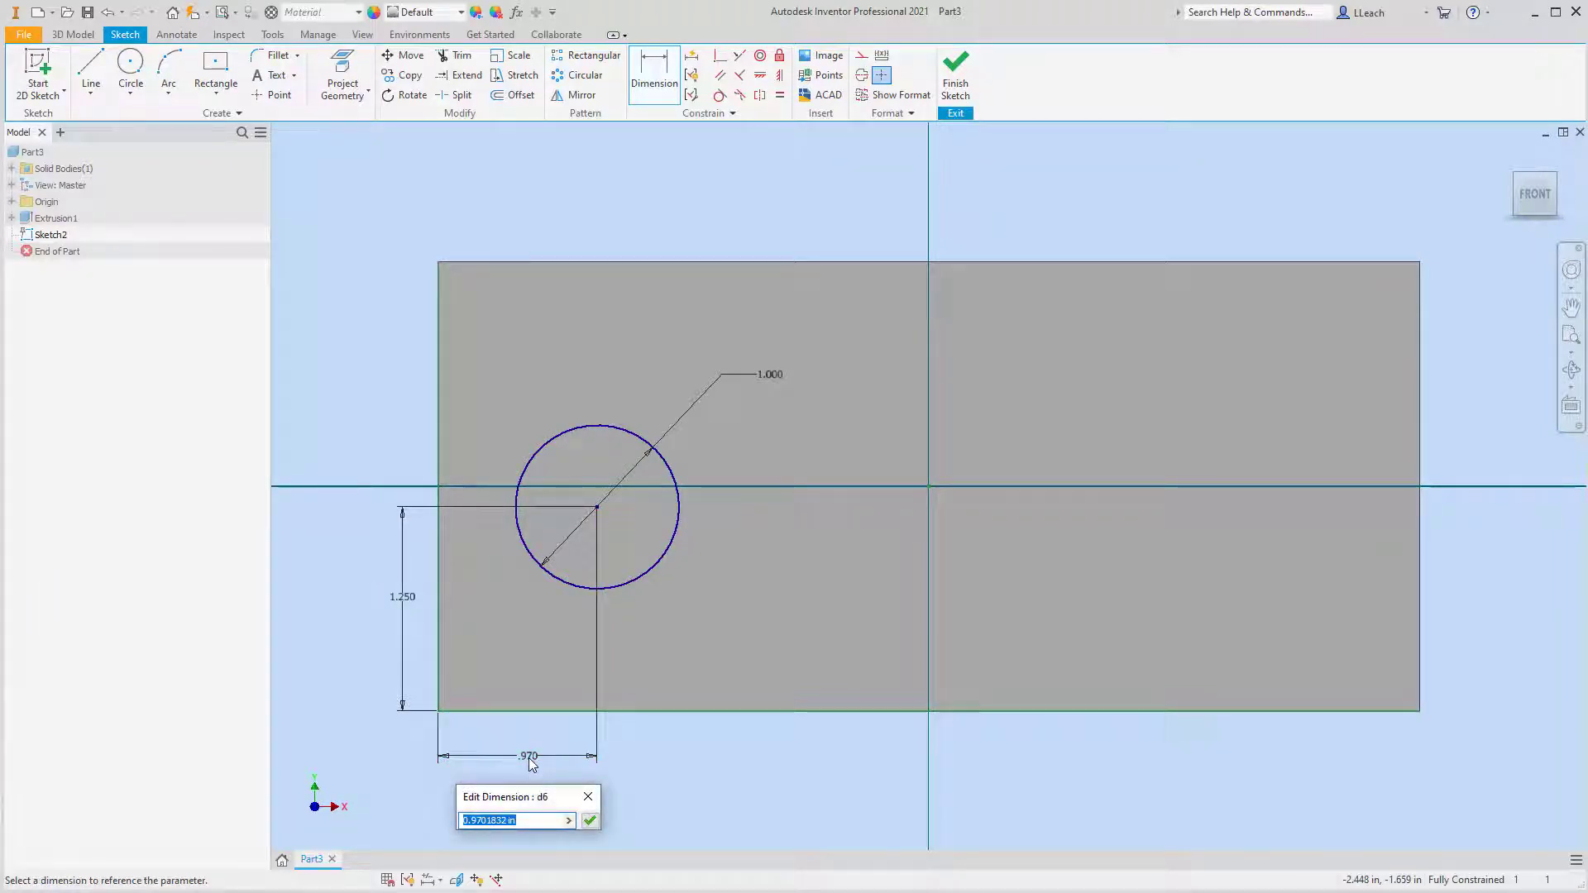
text(1.5)
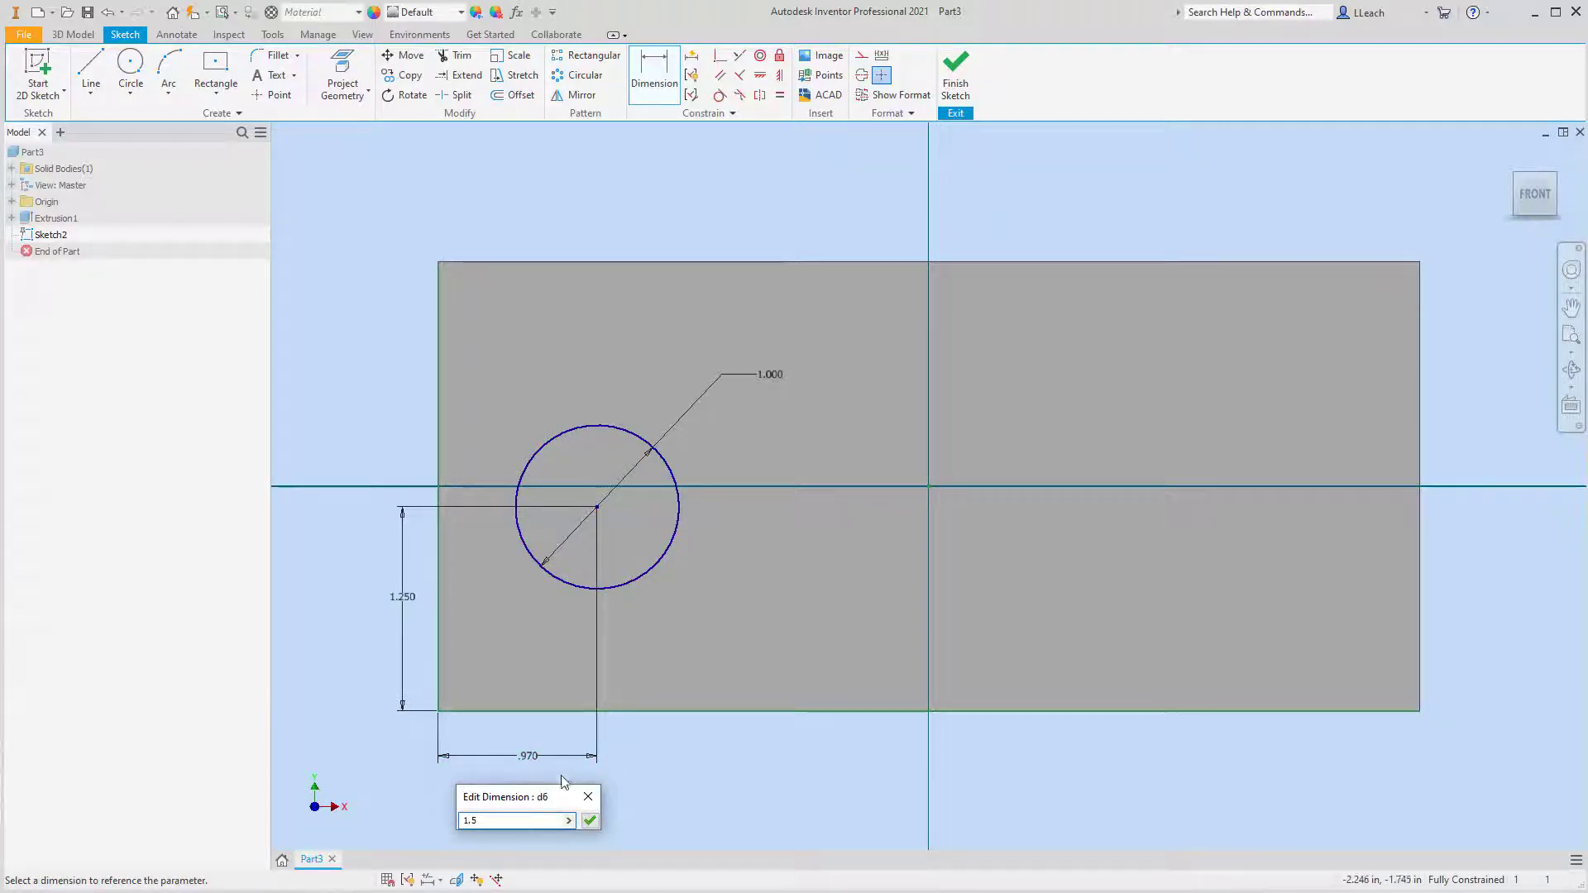
click(589, 821)
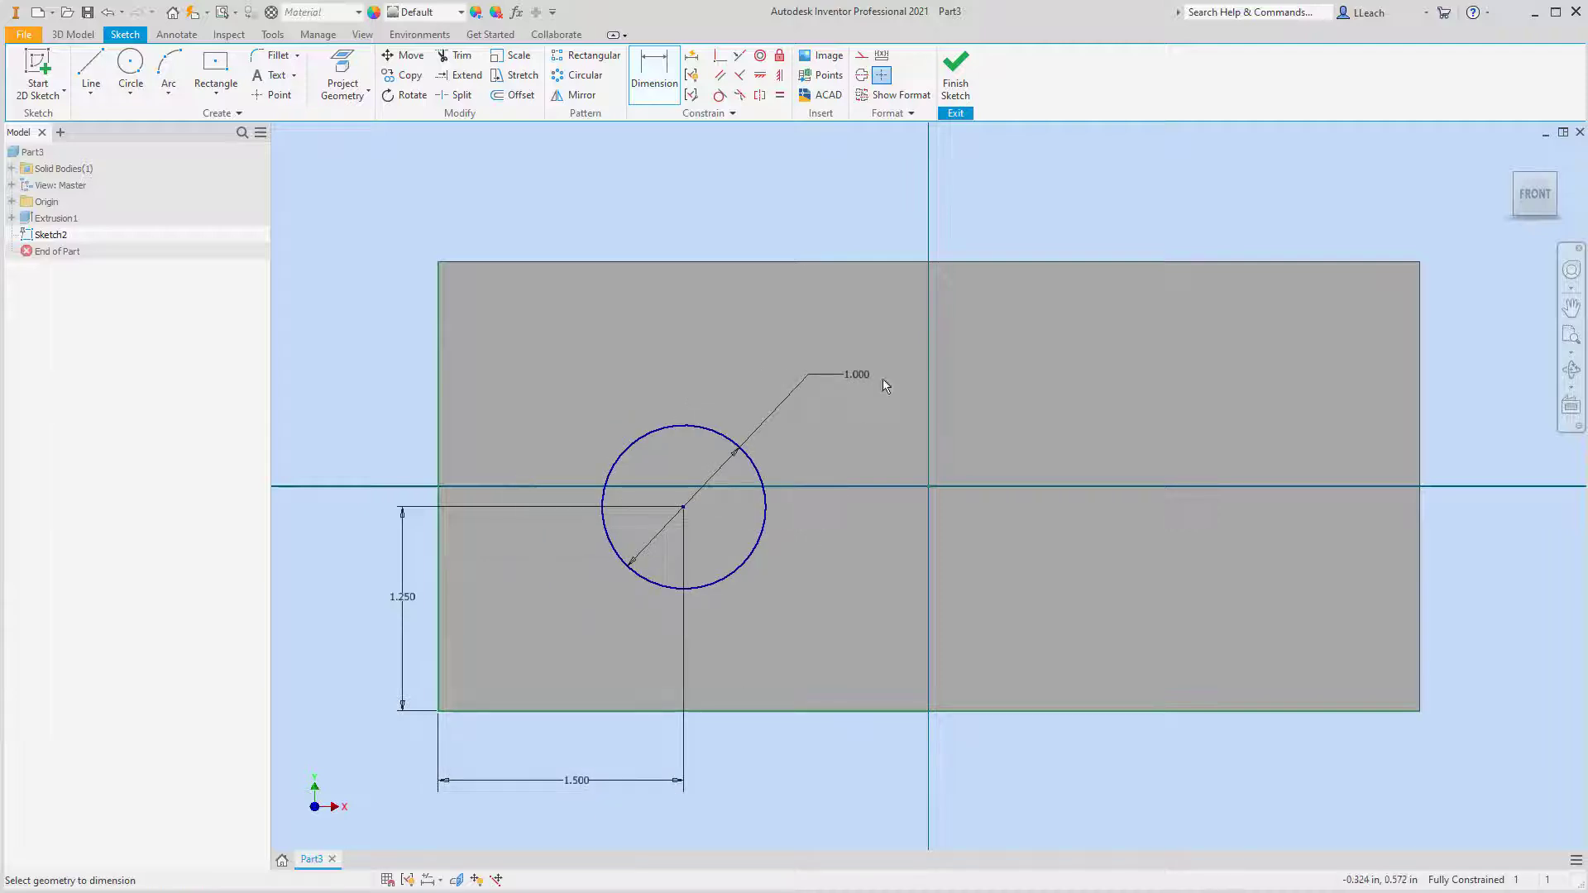
click(958, 98)
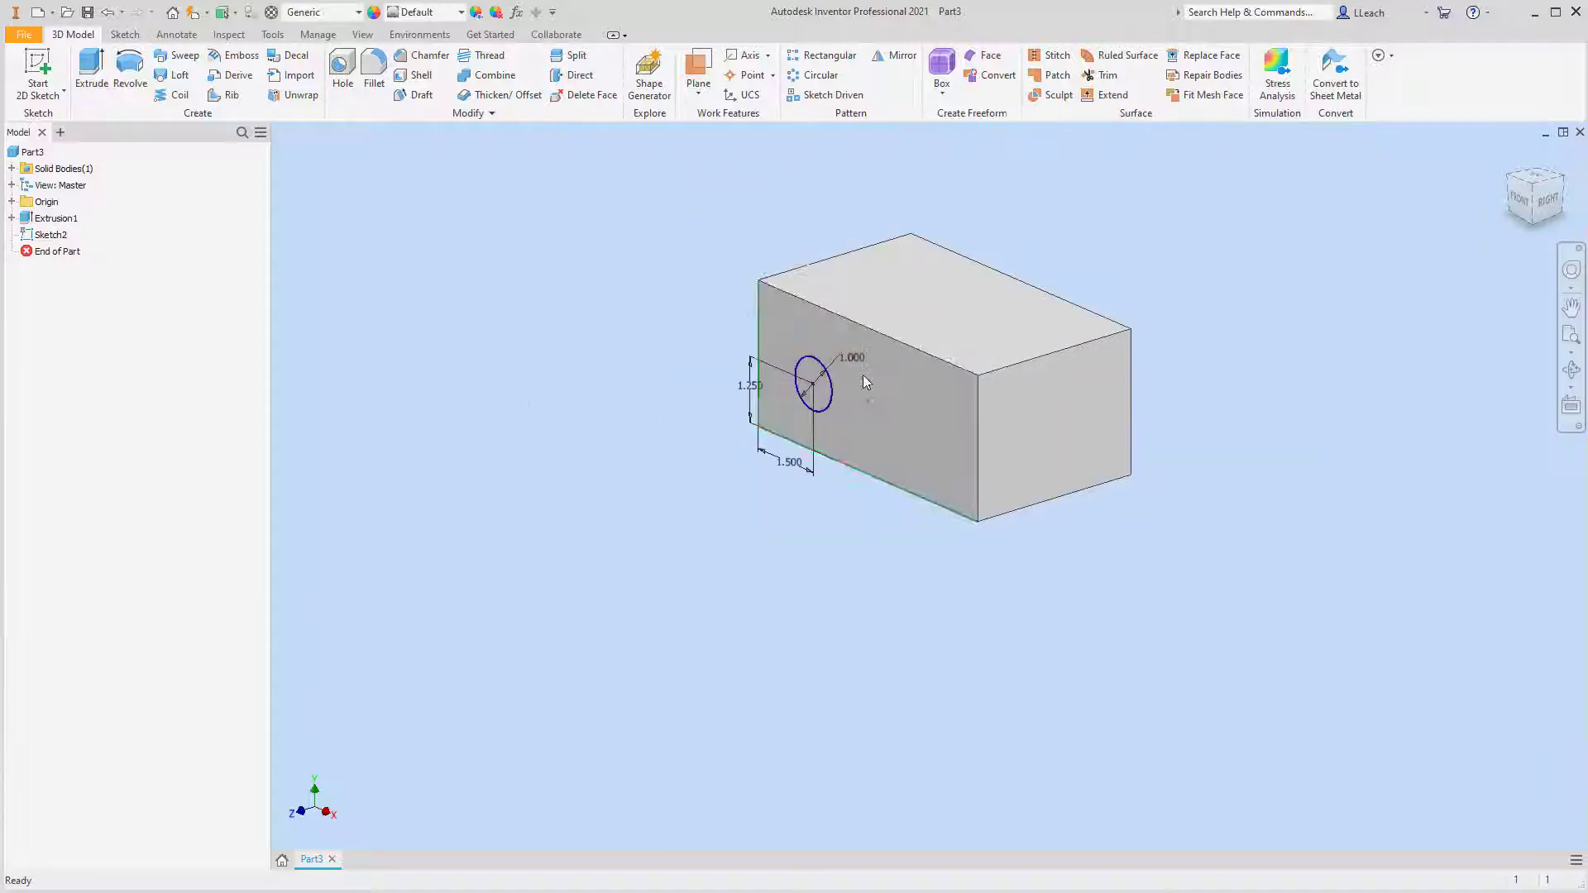
Extrude the 1 in circle as a cut through the entire depth of the block
click(91, 71)
click(387, 330)
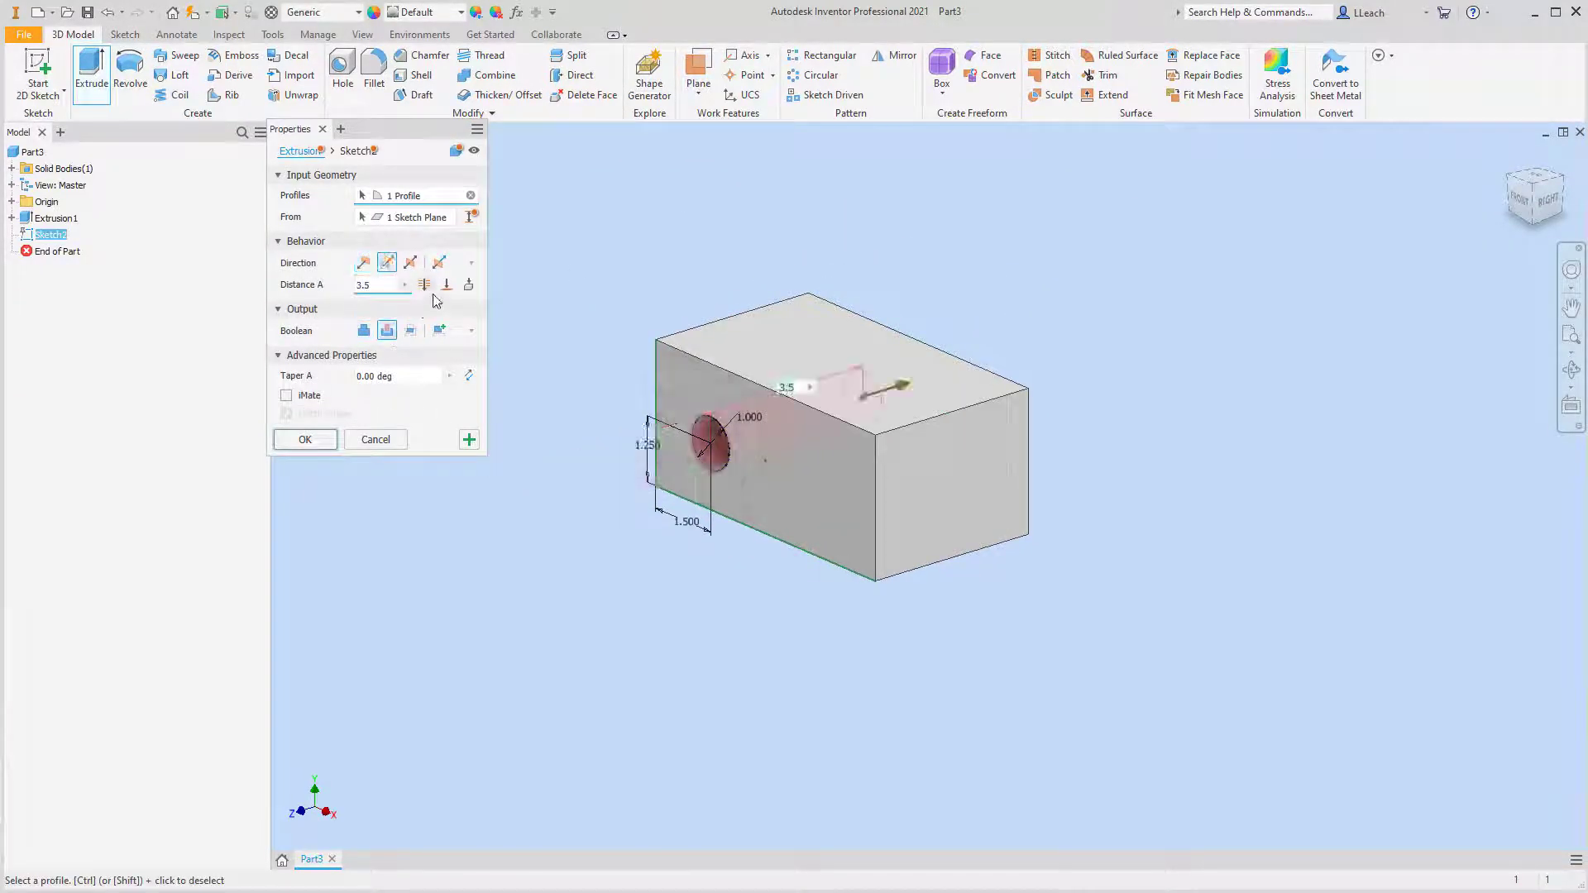
click(305, 439)
middle_drag(1080, 311, 1075, 337)
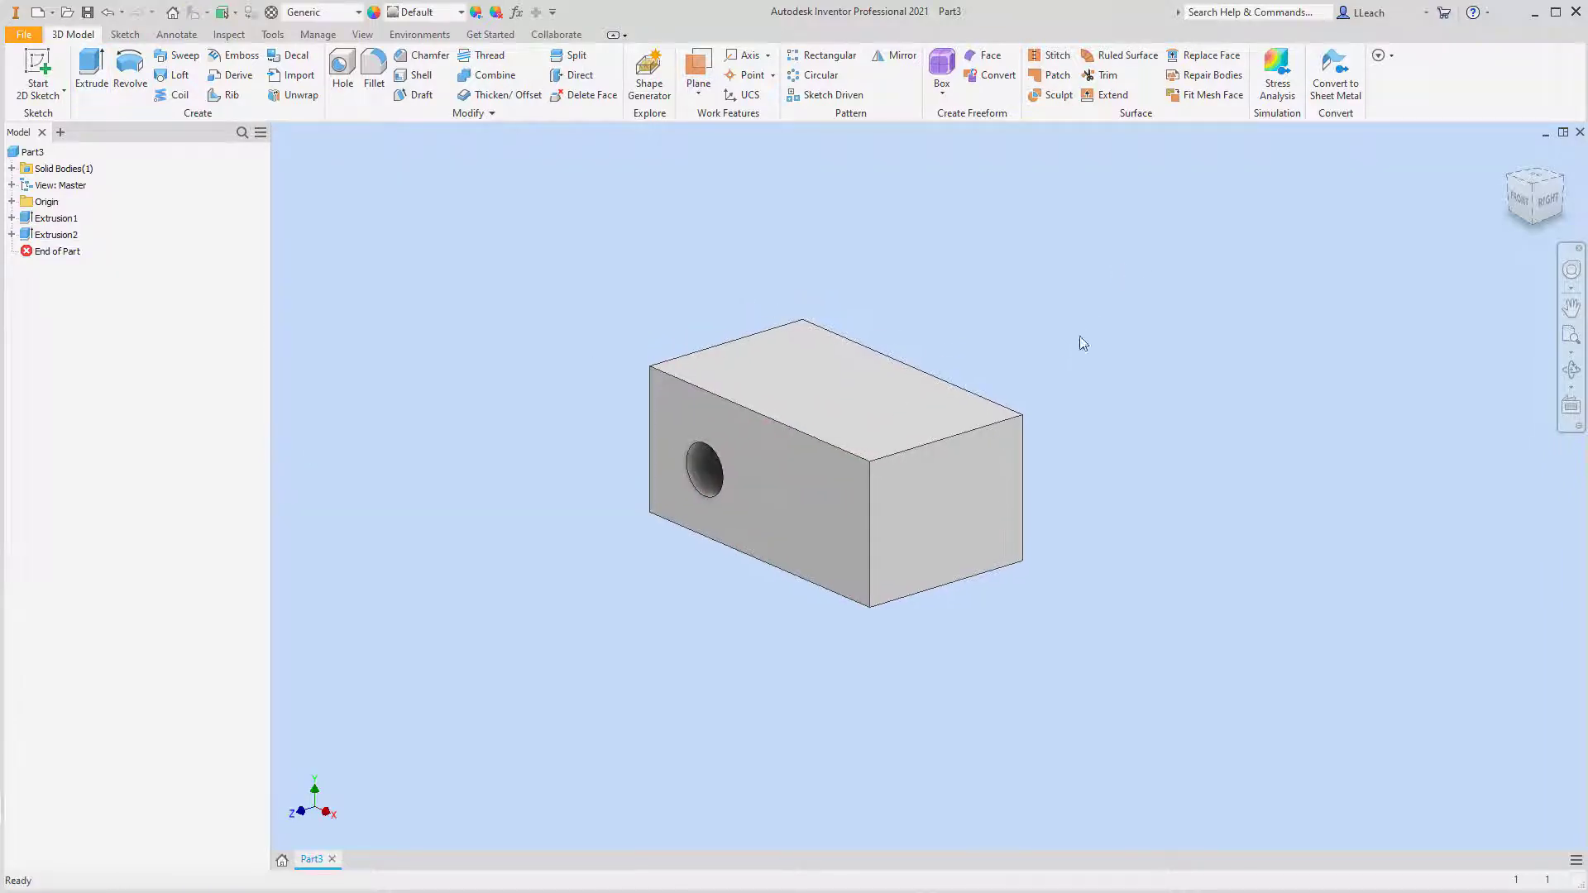
Start a 2D sketch on the block's left end face, next to the hole
click(1564, 181)
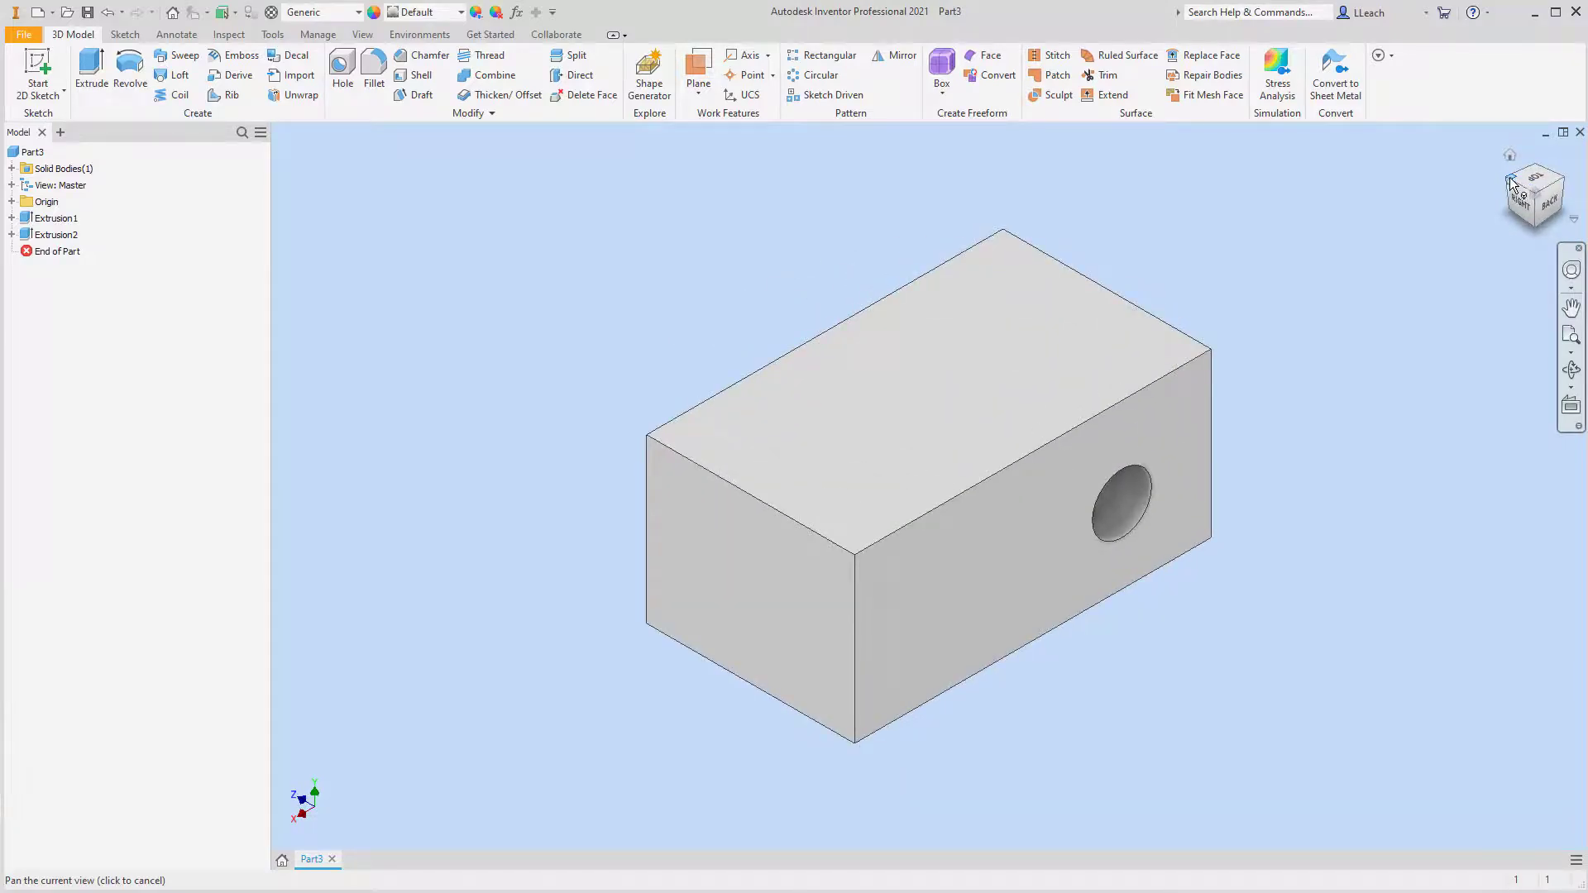
click(1505, 187)
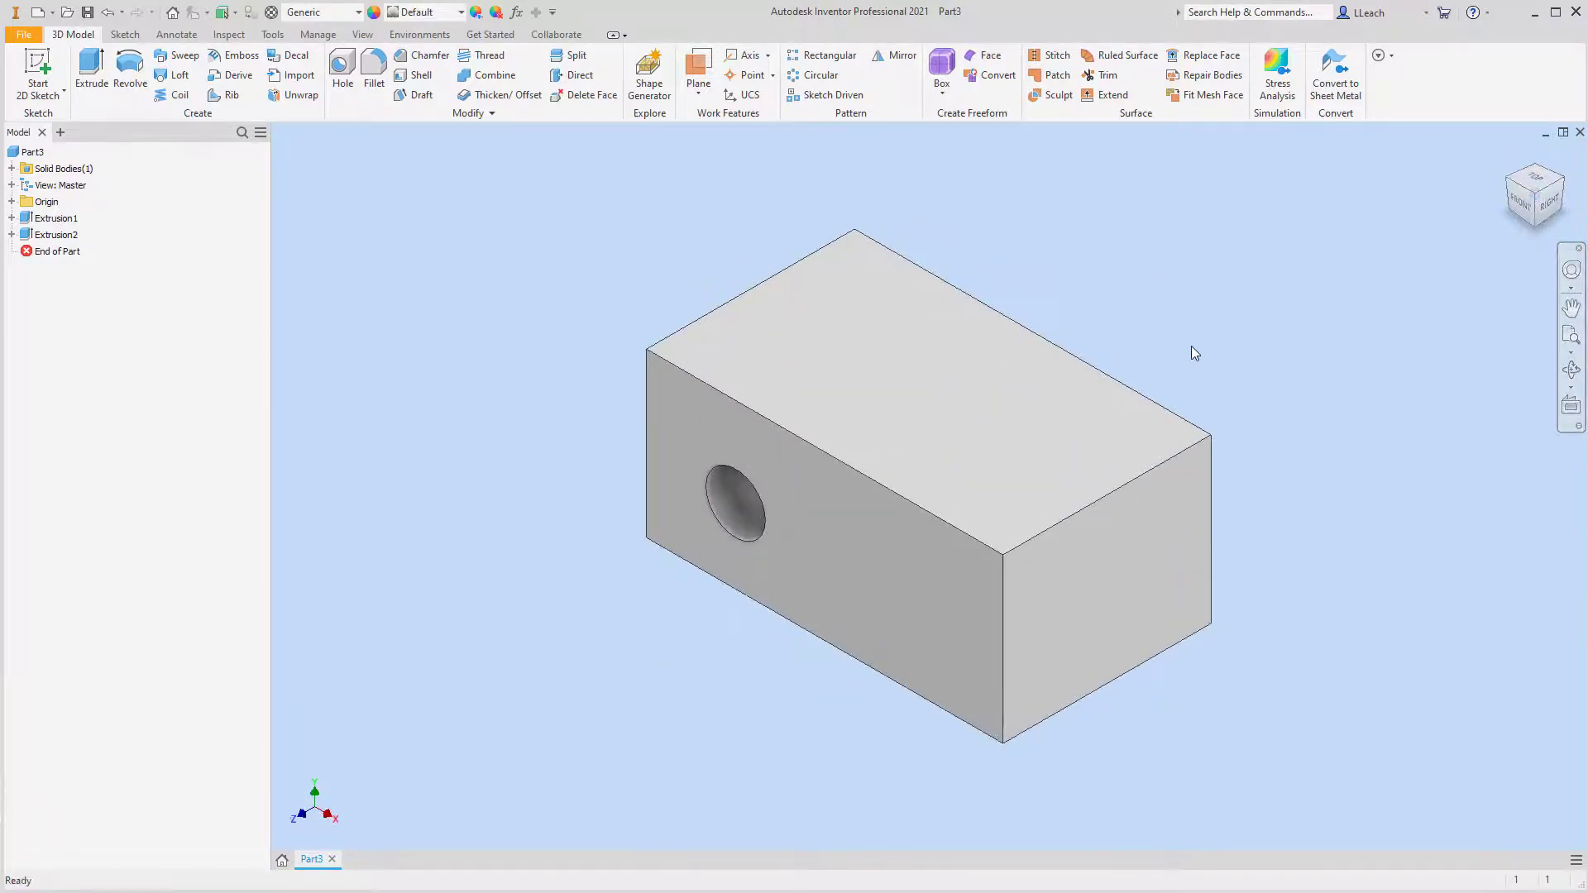
click(1511, 184)
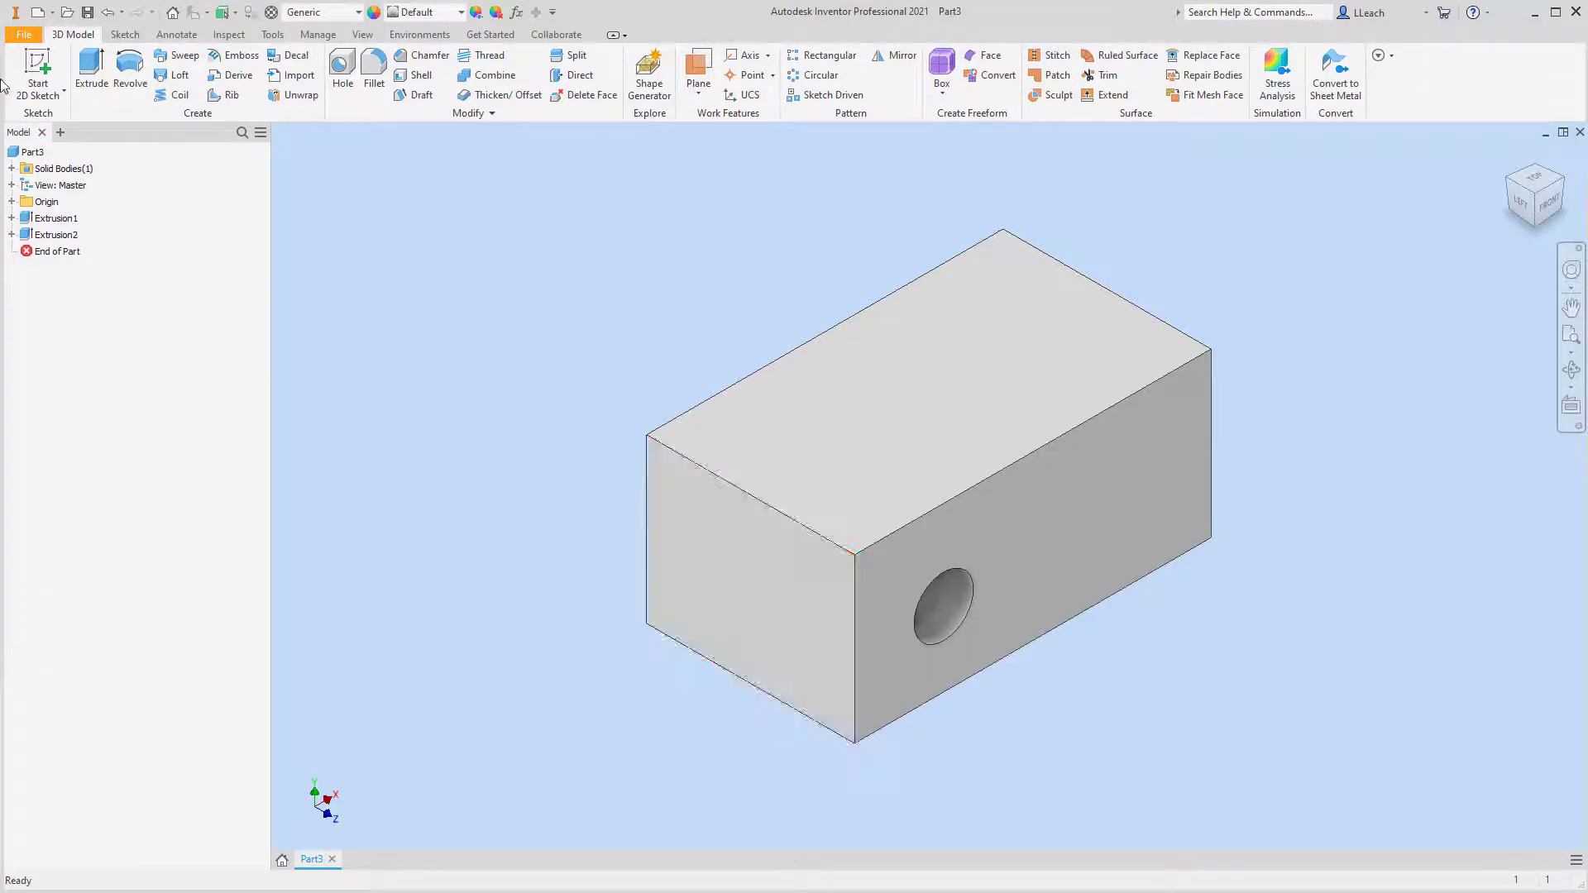
click(42, 91)
click(51, 117)
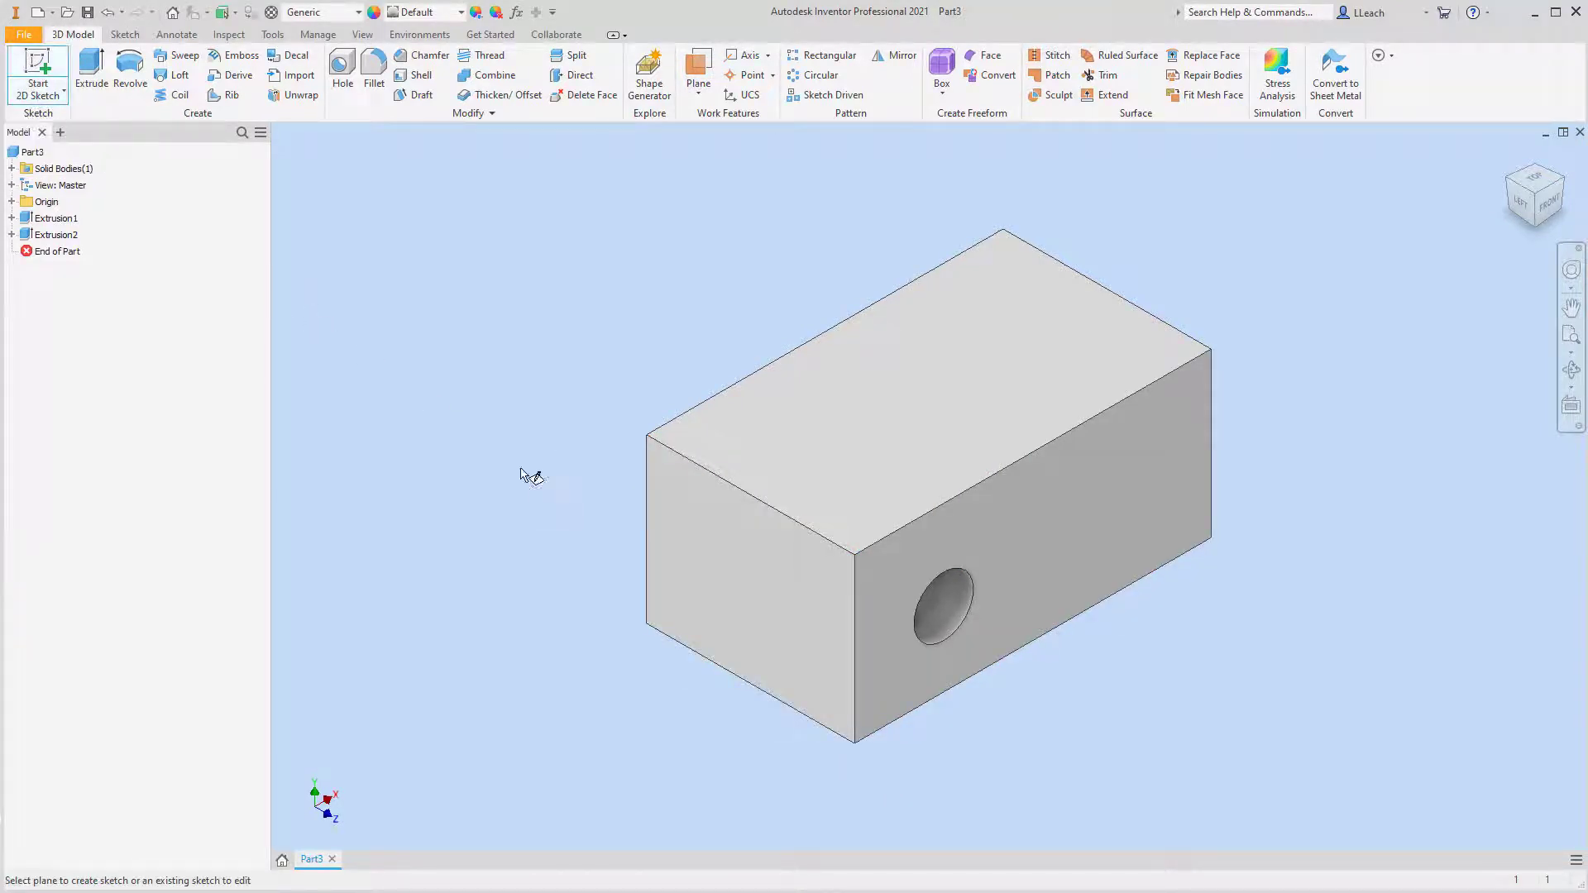
click(748, 560)
middle_drag(731, 481, 730, 484)
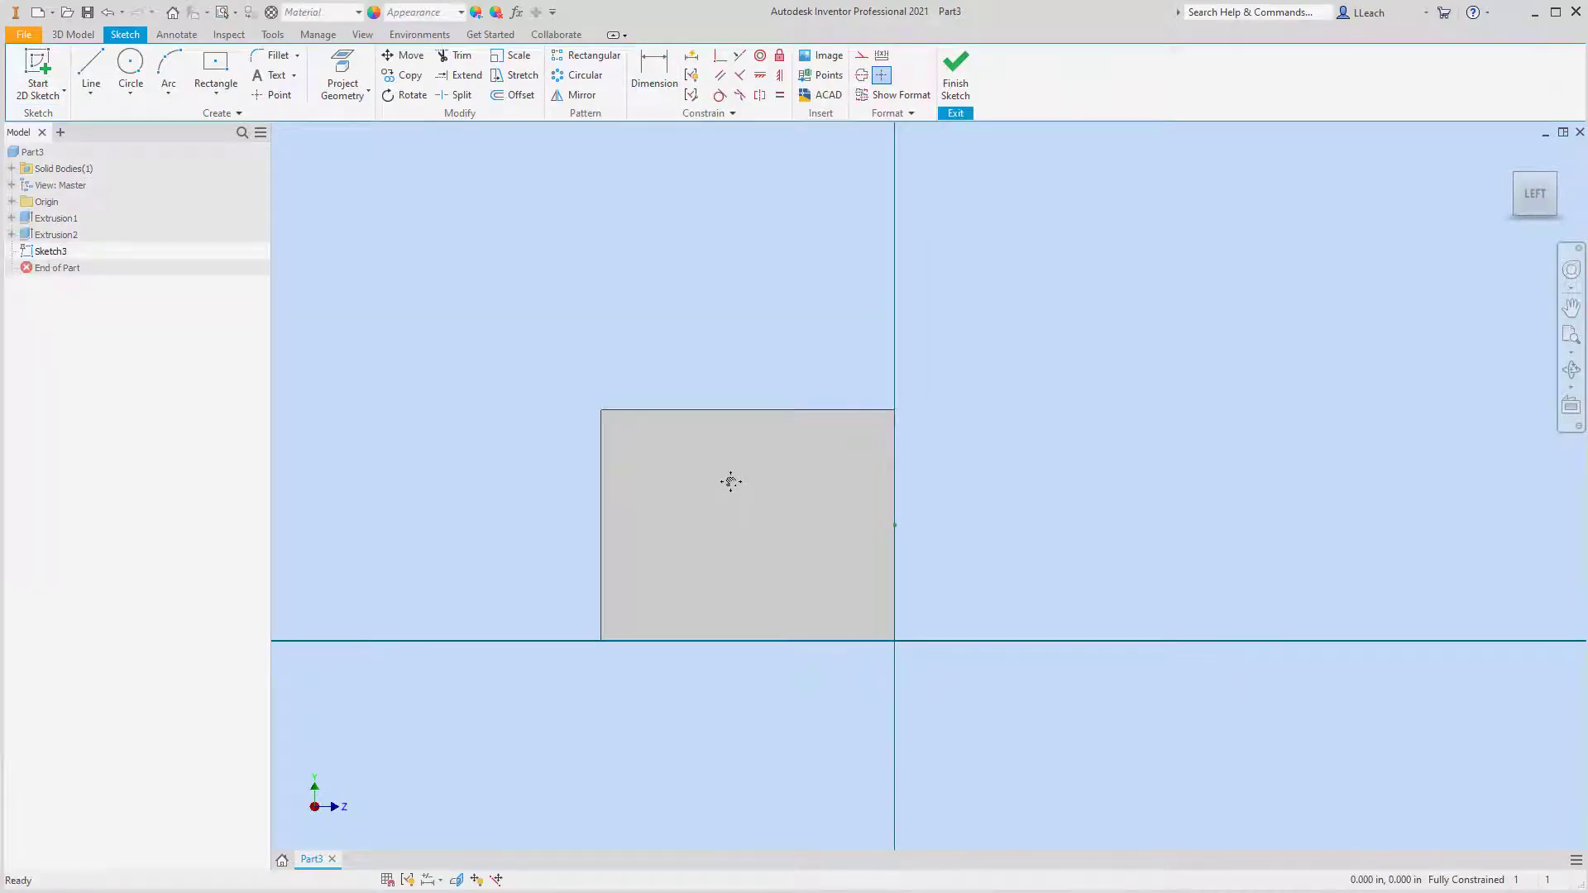
Draw a two-point rectangle about 2 in wide and 0.5 in high, straddling the top edge of the left end face
click(220, 100)
click(242, 128)
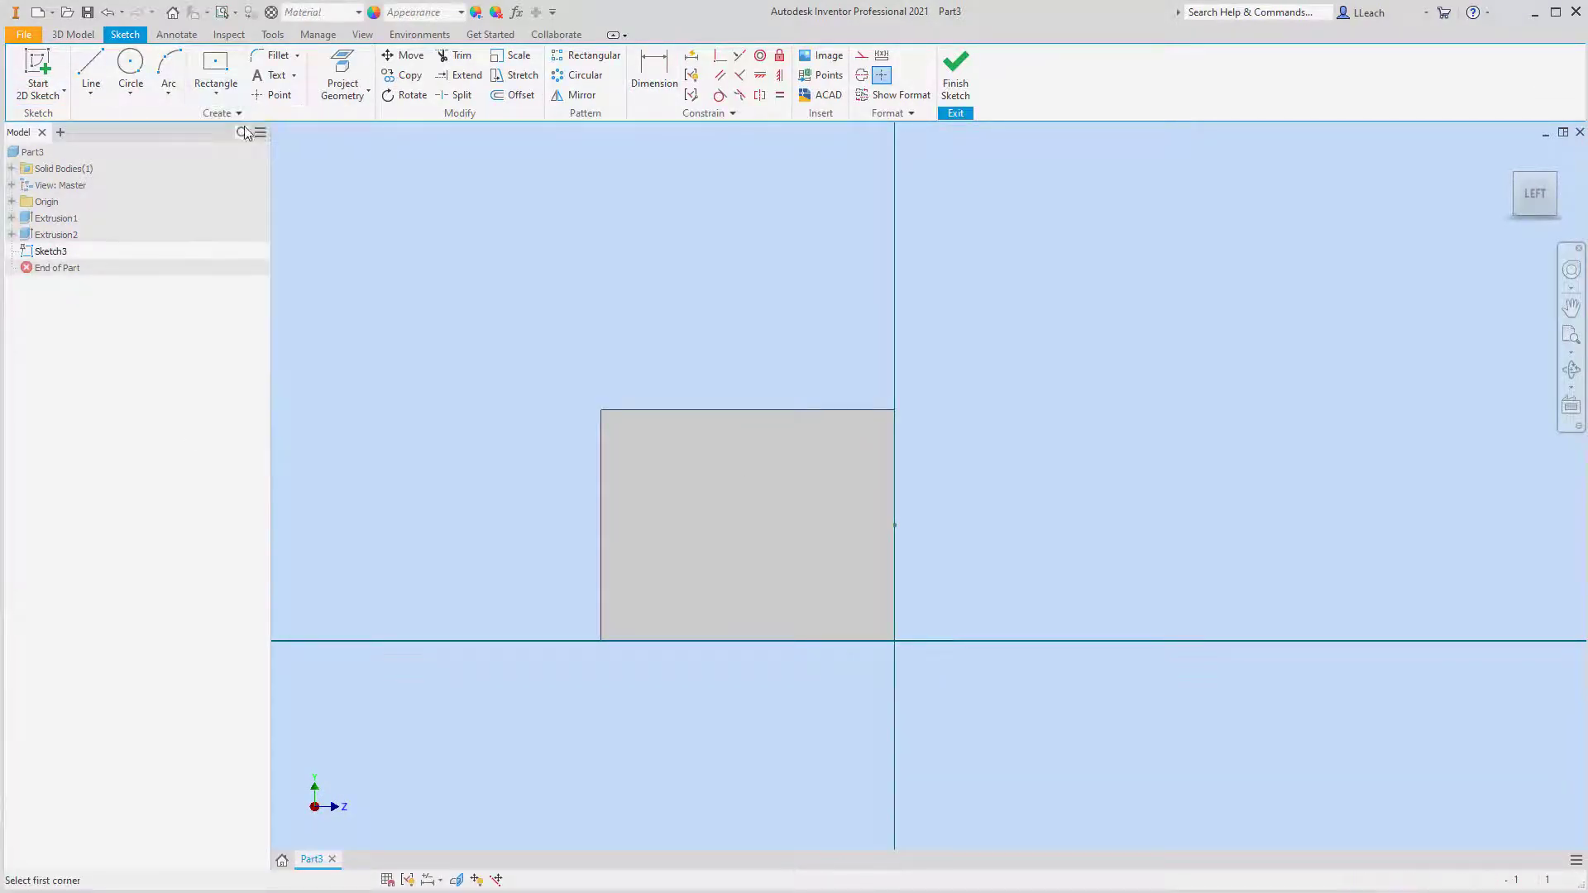
click(673, 390)
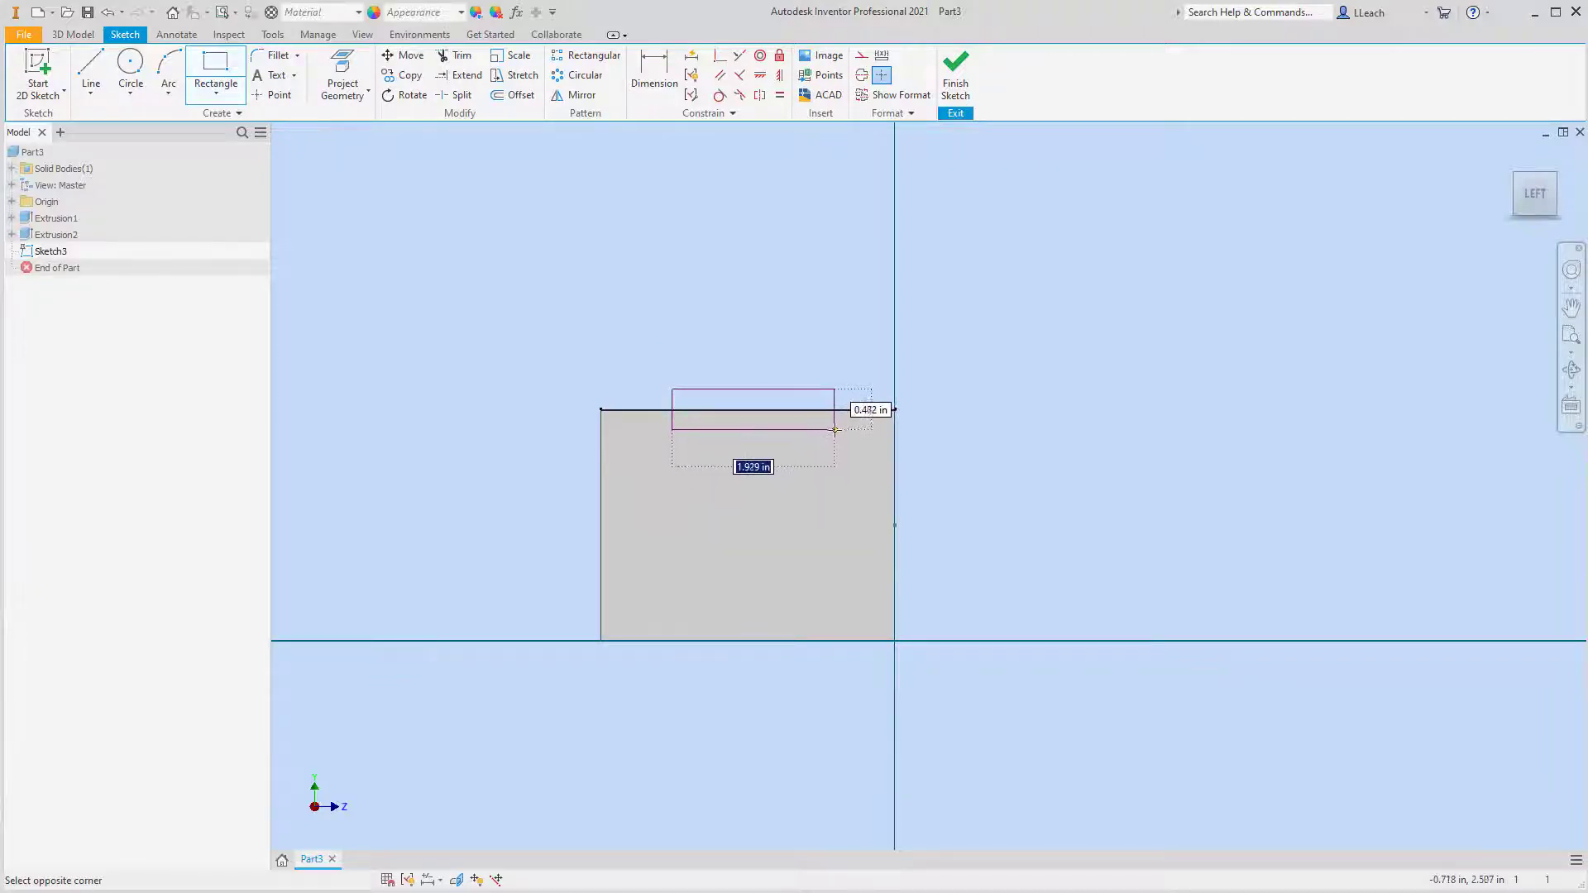
click(837, 430)
scroll(759, 341, up, 2)
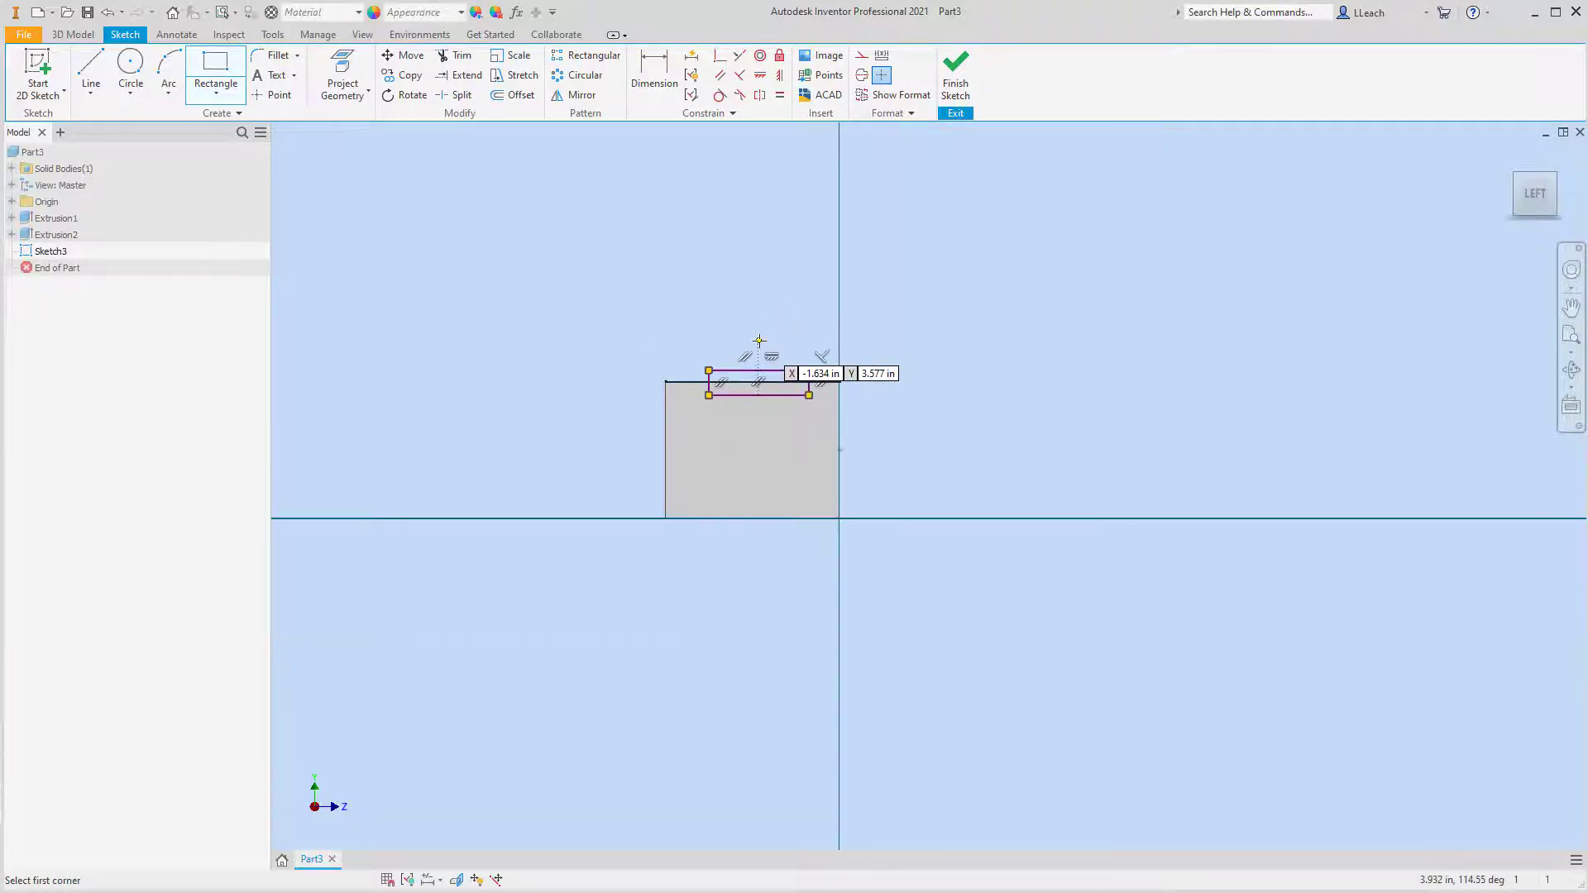
scroll(760, 341, down, 2)
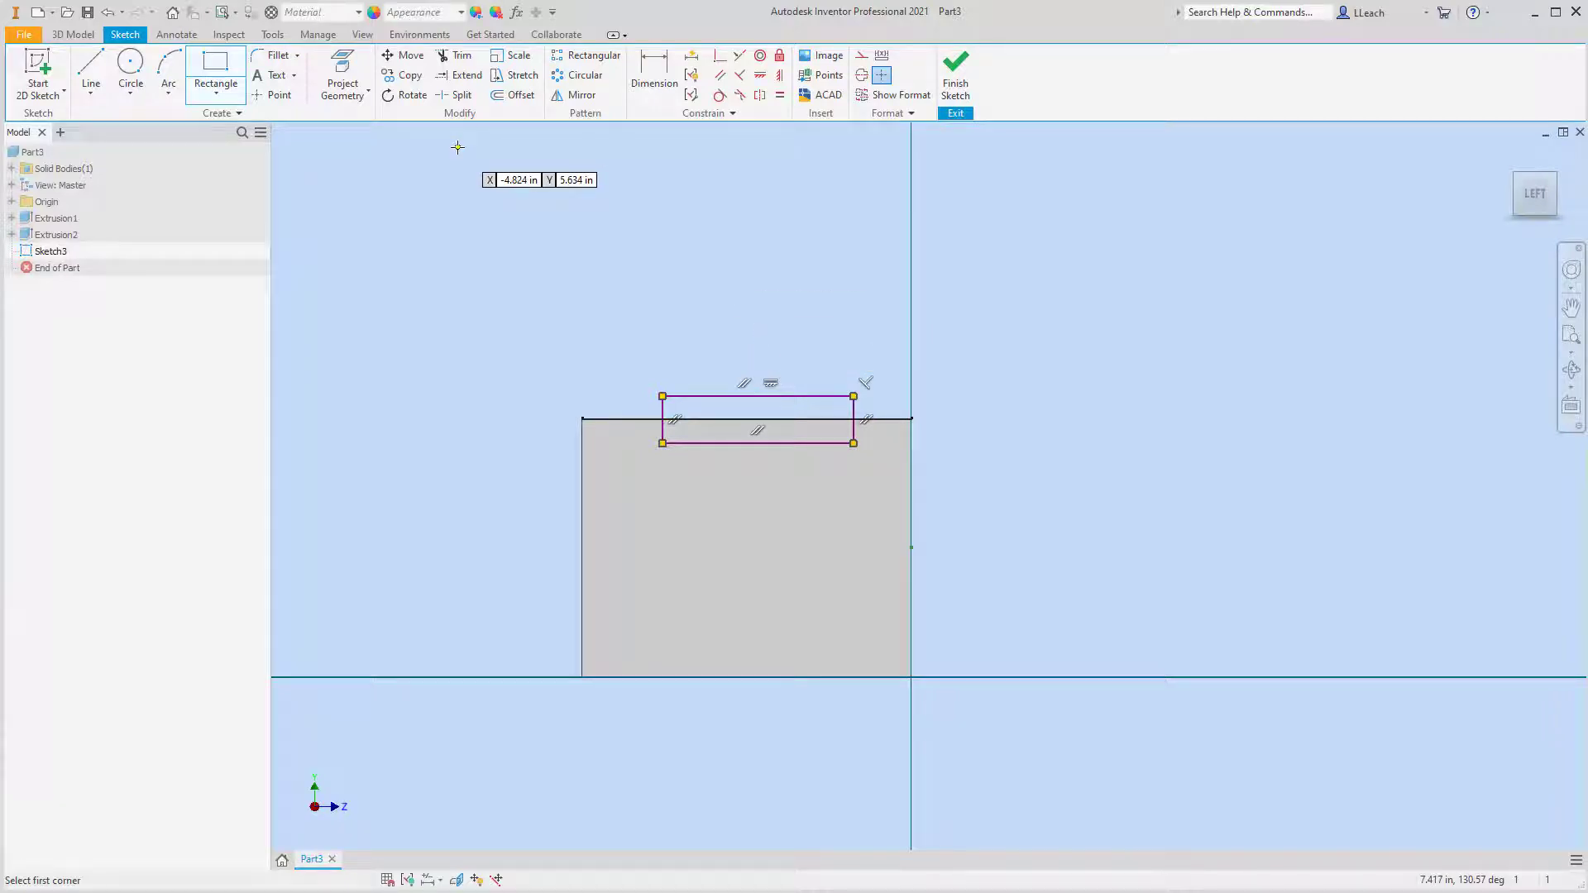
Dimension the rectangle's right side from the face's right edge and set the distance to 1 in
click(650, 87)
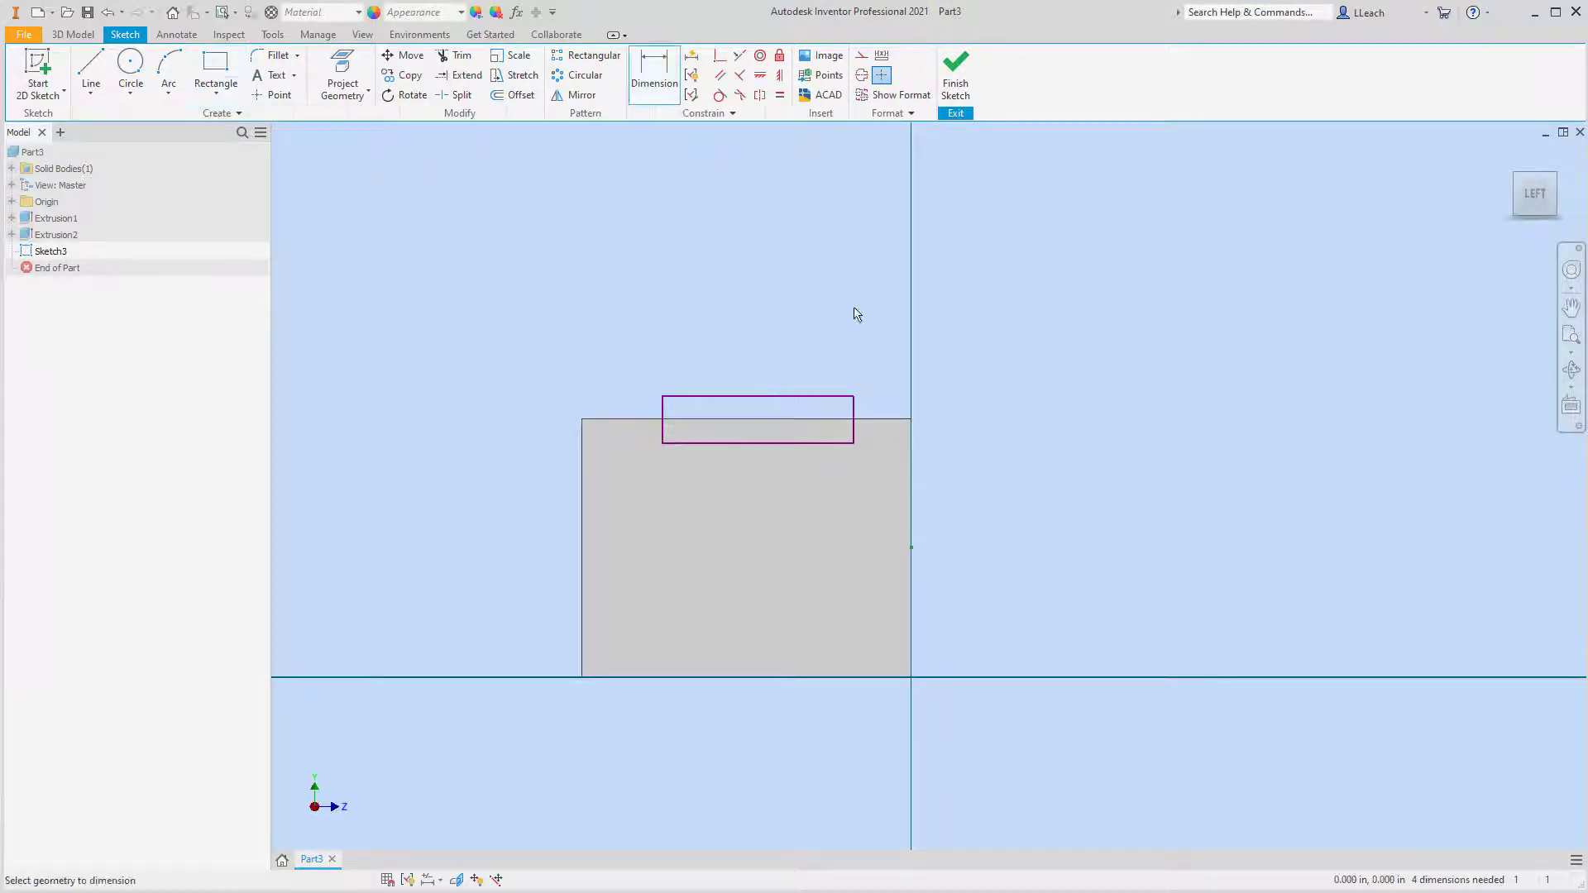
click(857, 431)
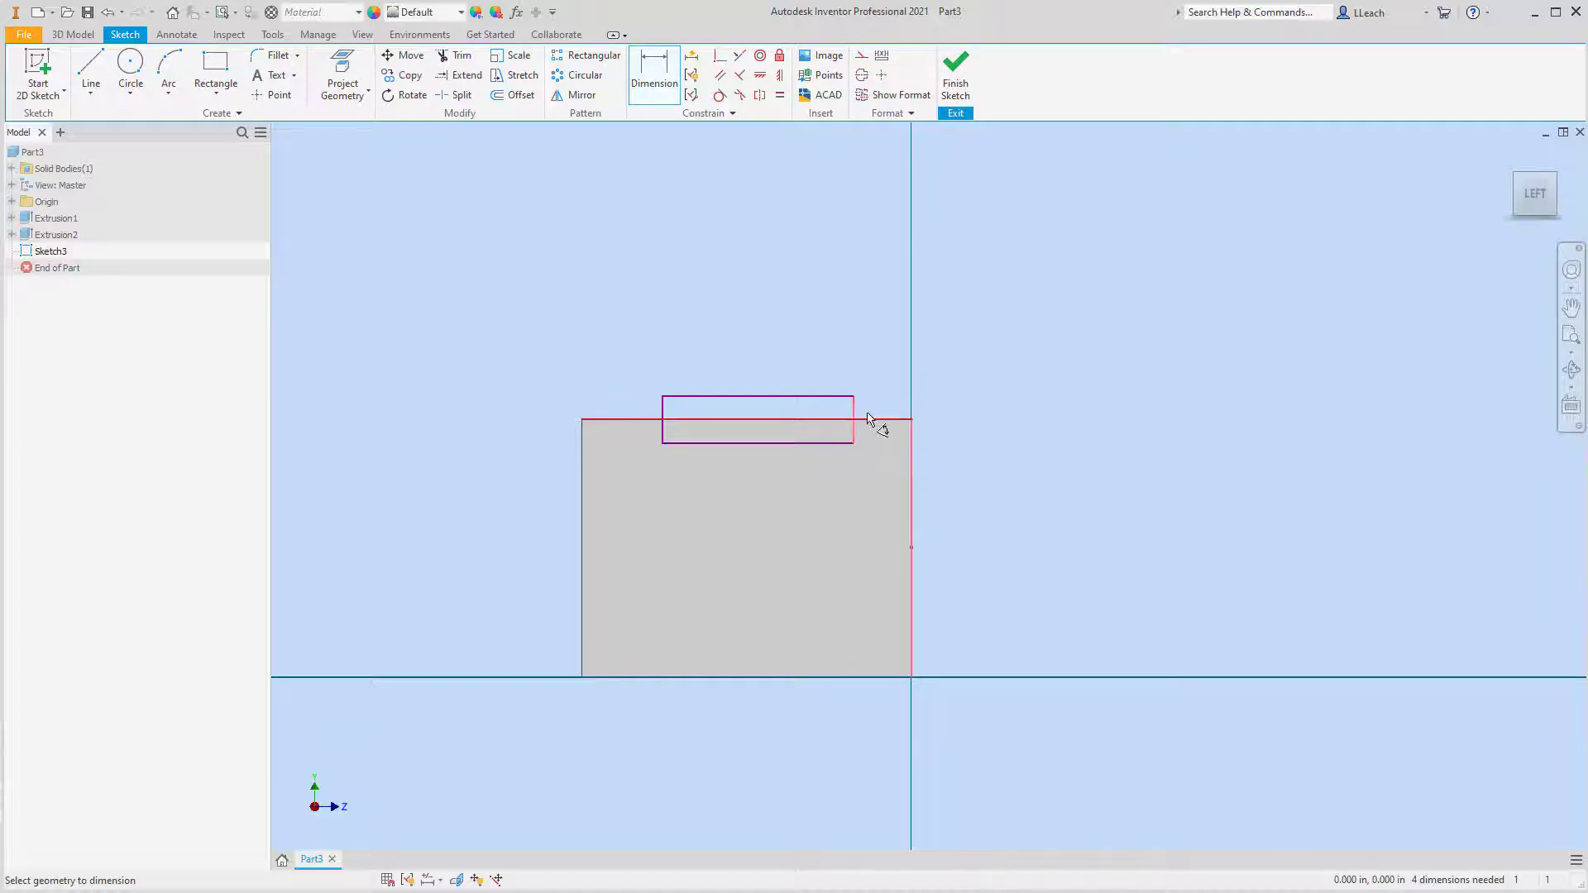
click(881, 385)
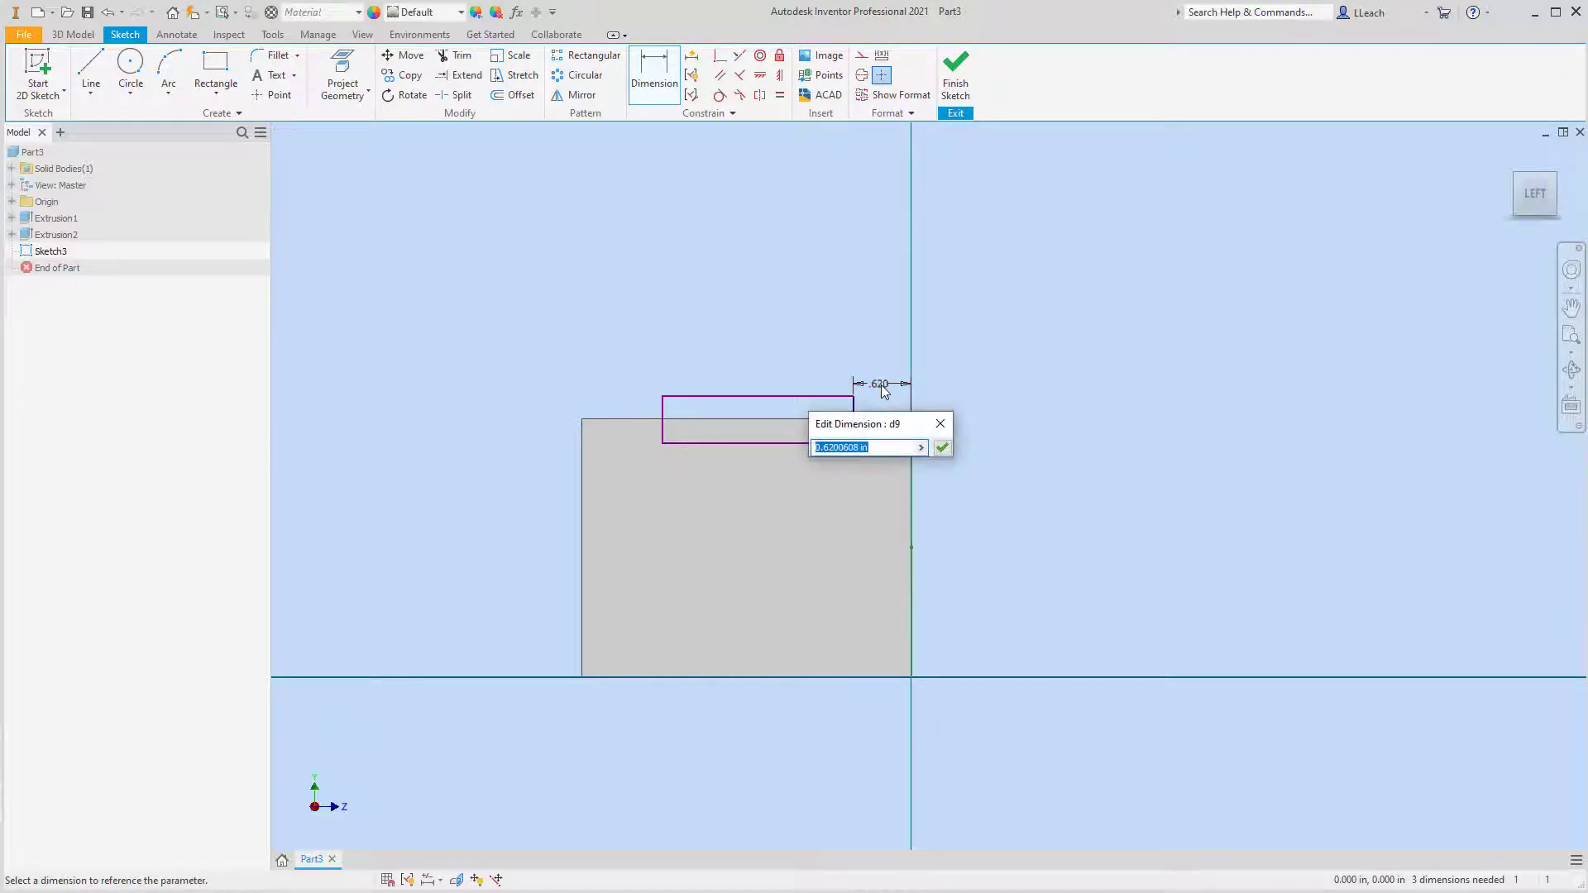
text(1)
click(942, 447)
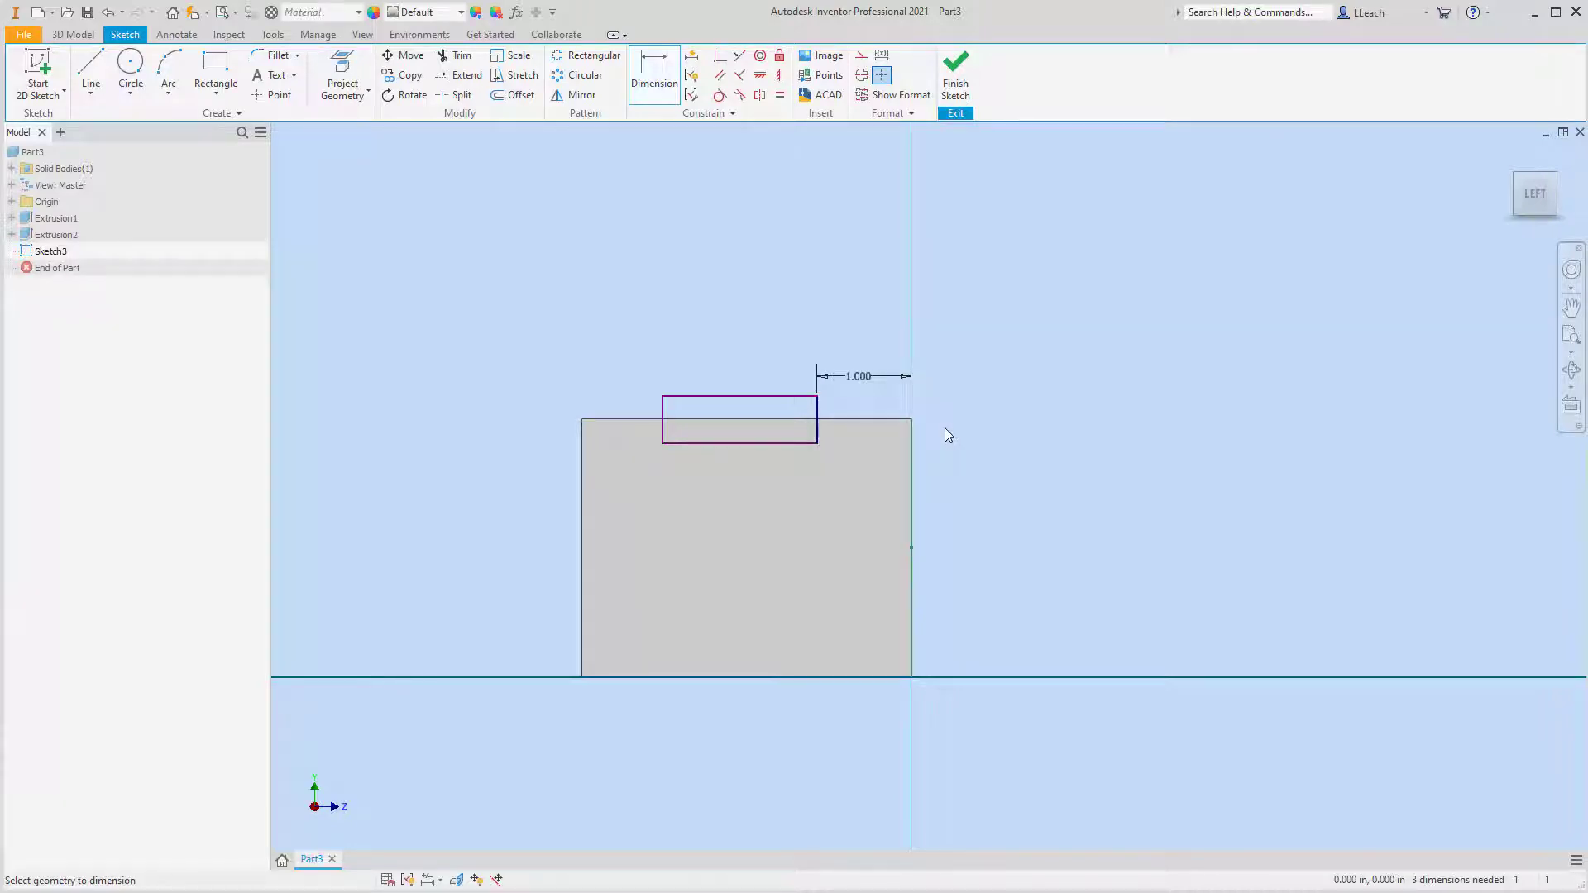
Dimension the rectangle's width and set it to 1.5 in
click(792, 396)
click(767, 381)
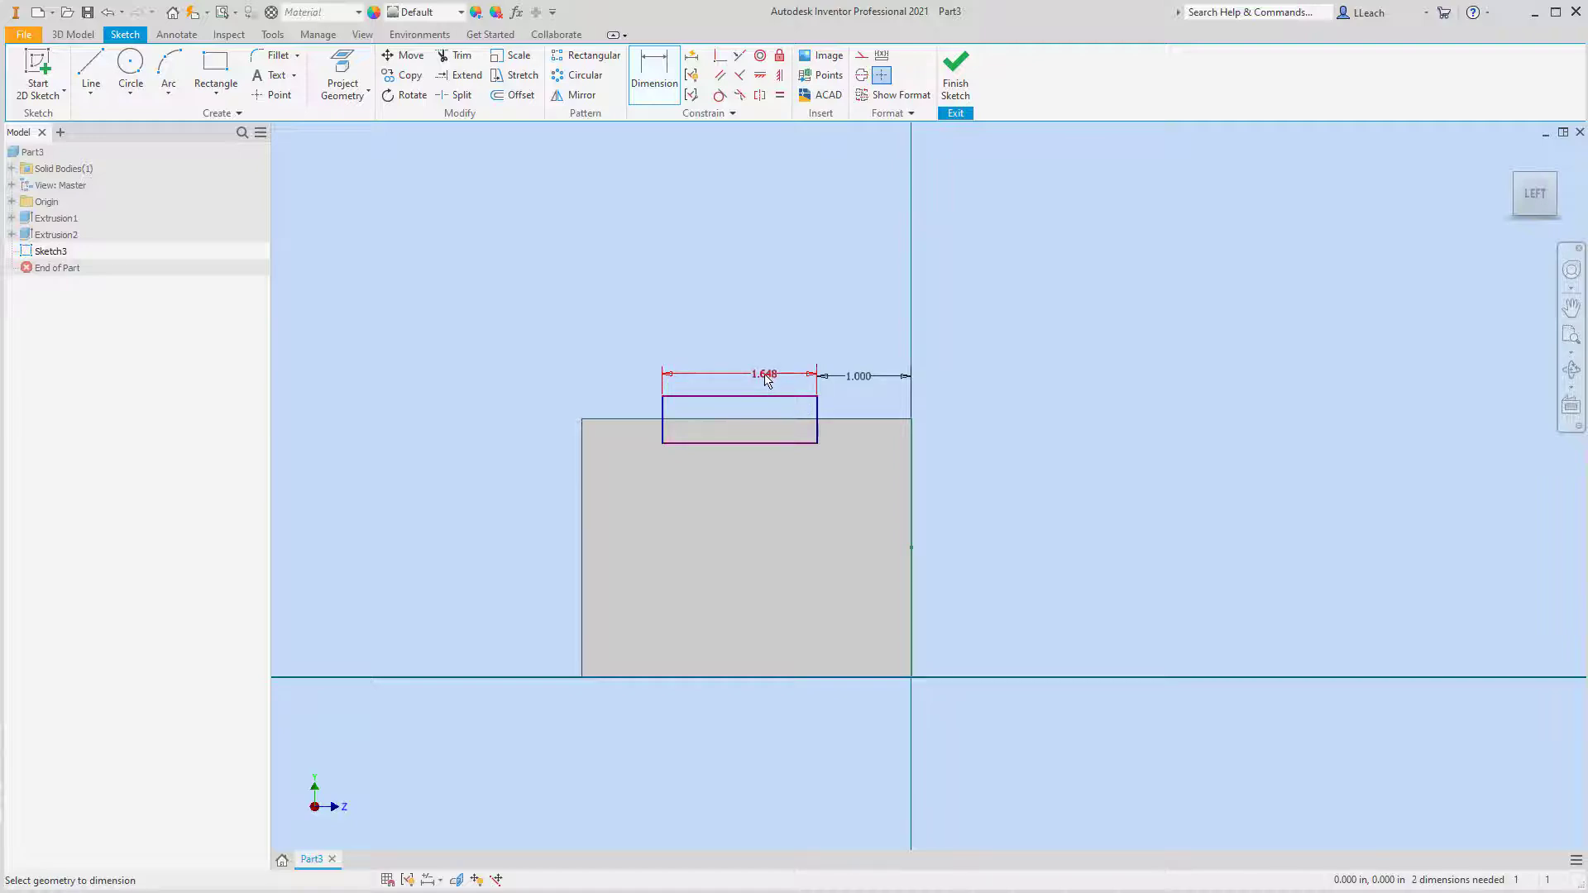
text(1.)
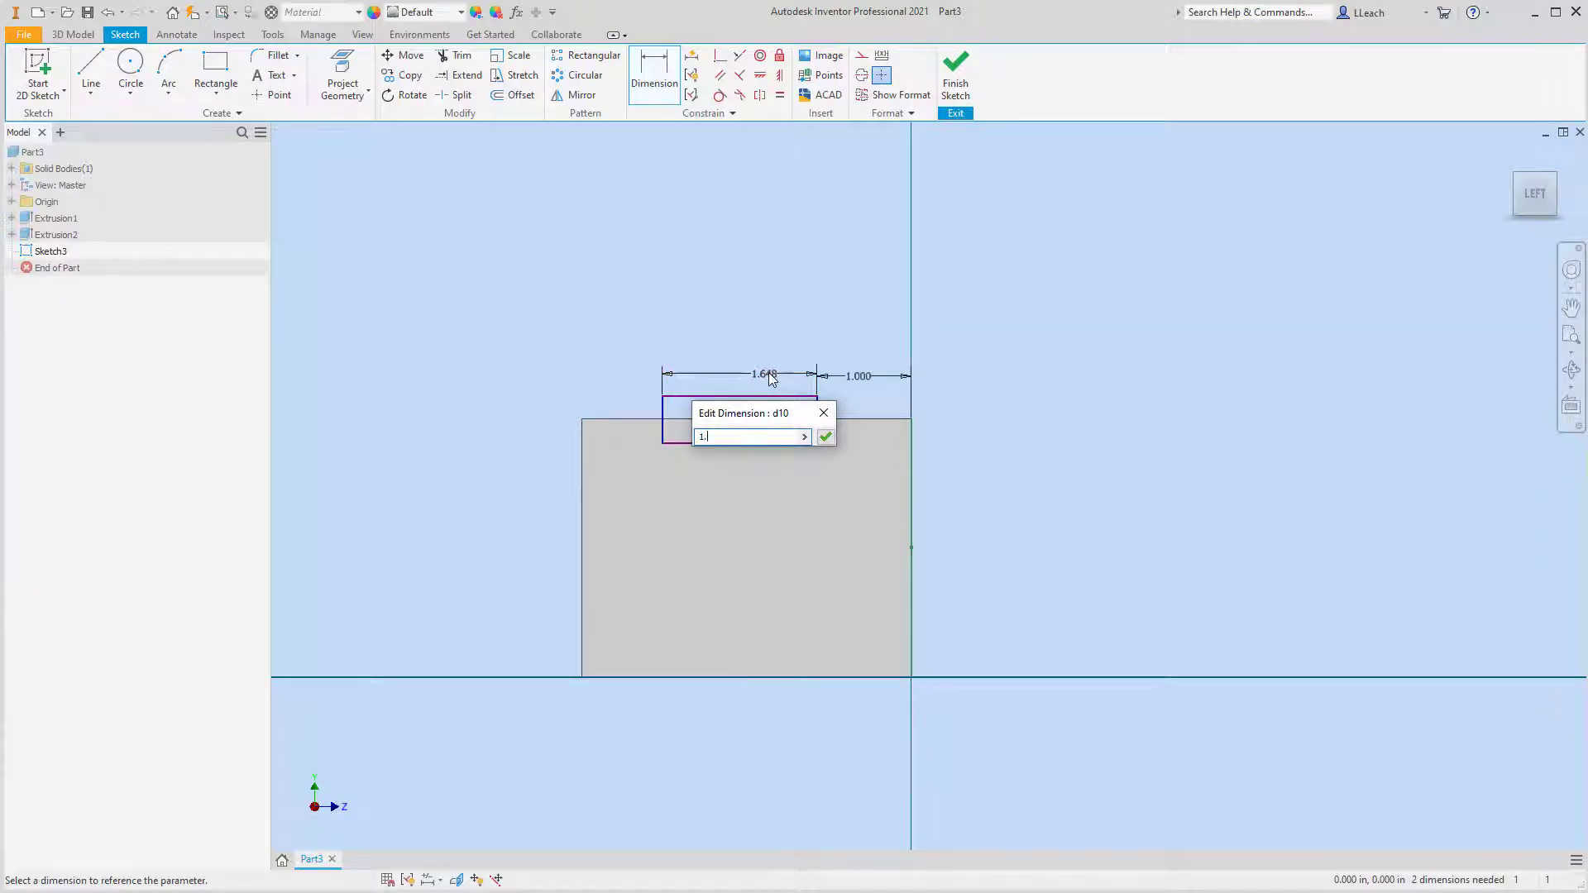
text(5)
click(827, 435)
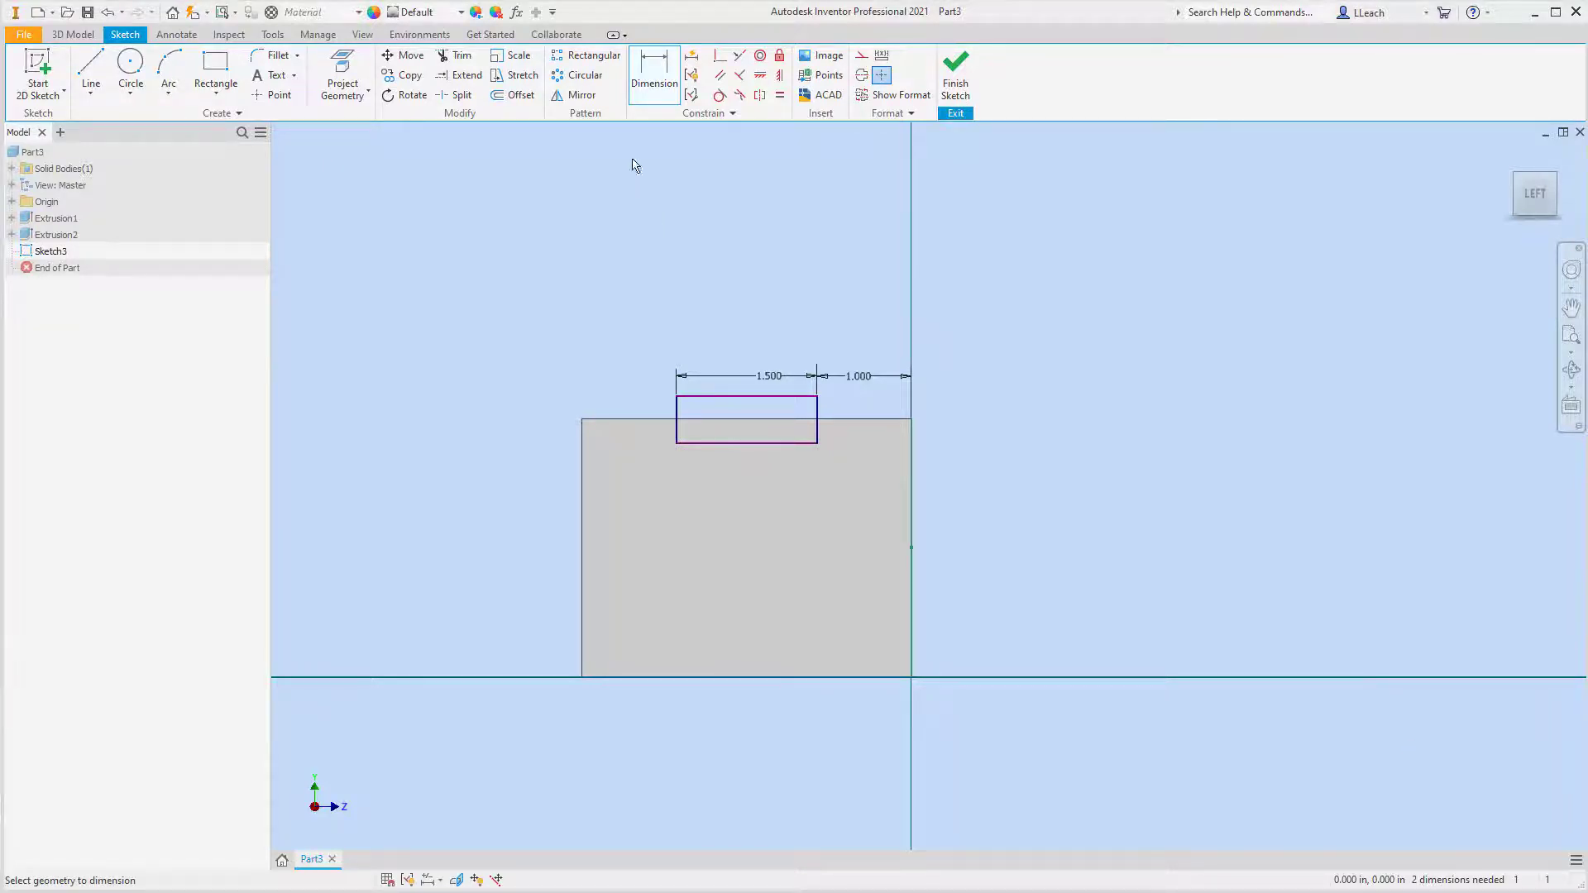
Dimension the rectangle's bottom side 0.5 in below the face's top edge and finish the sketch
click(761, 444)
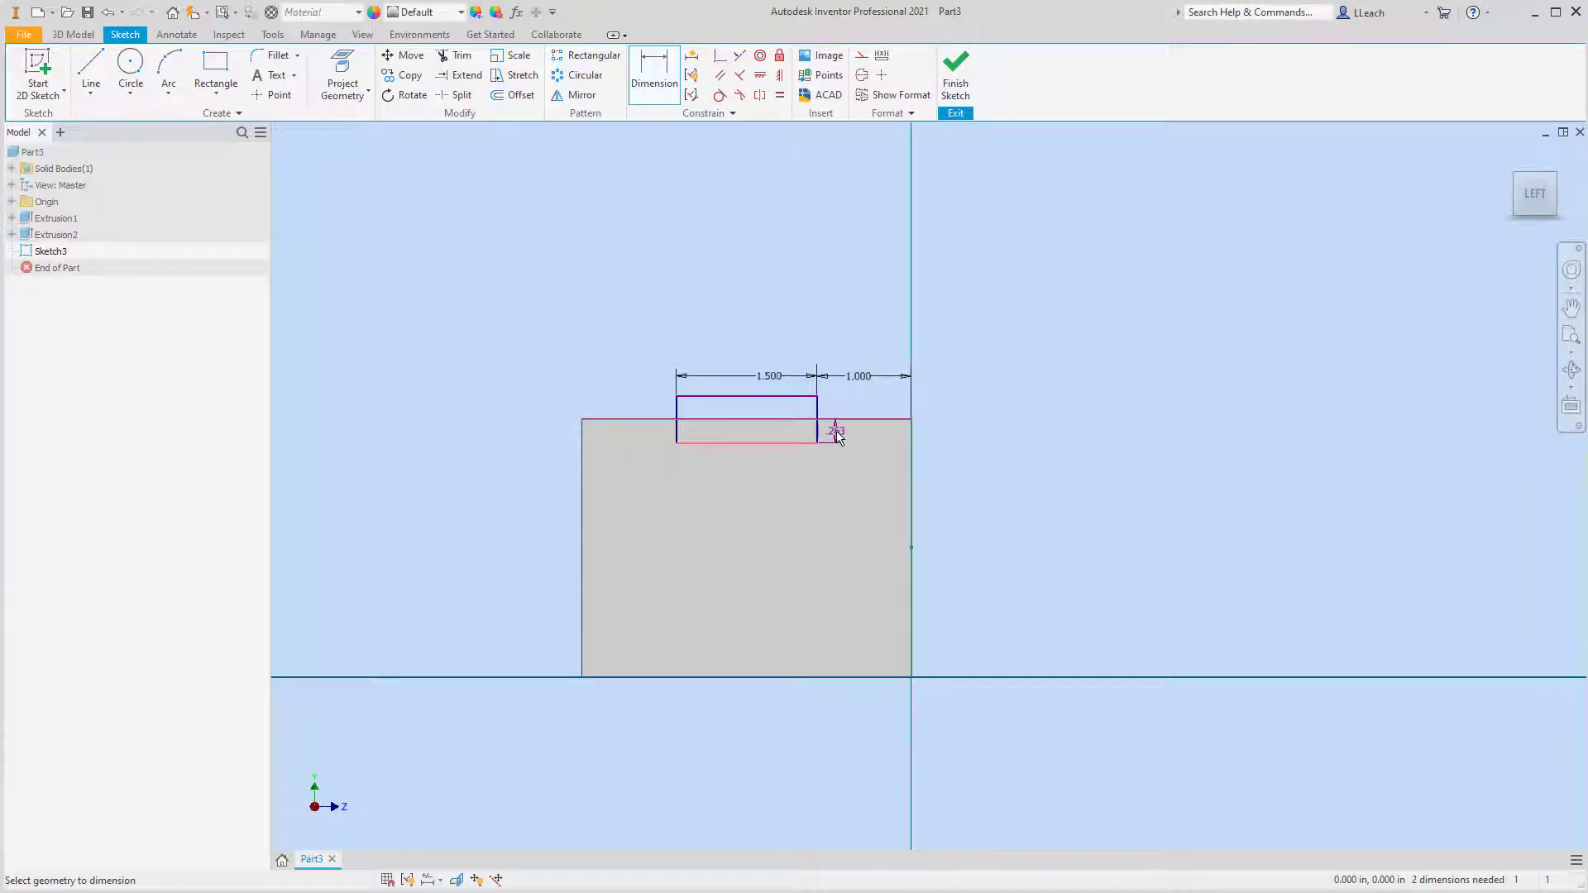
click(837, 437)
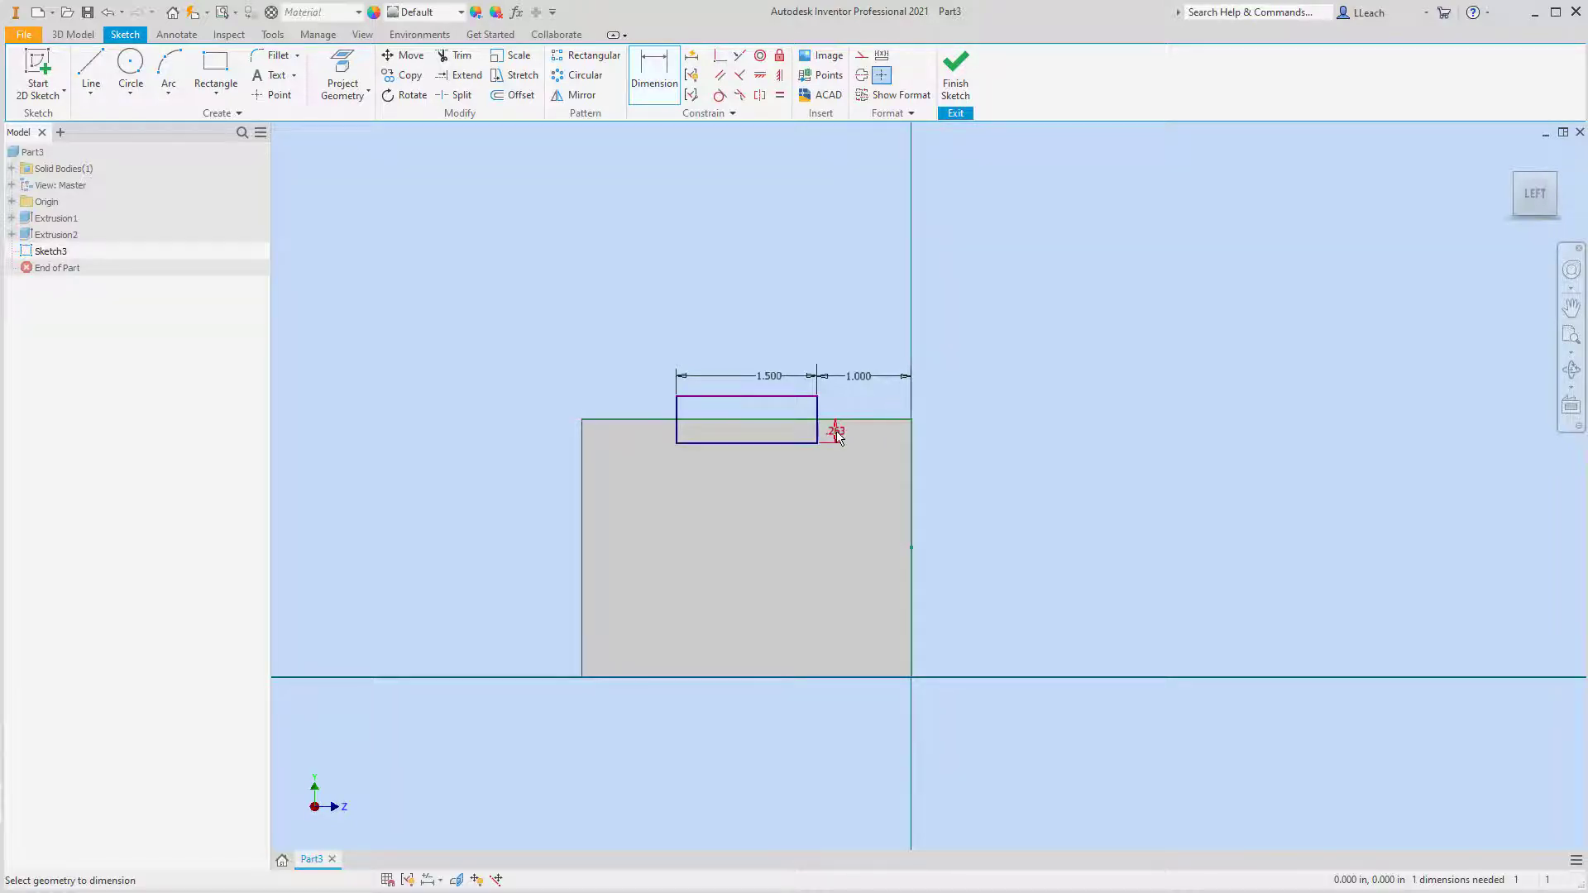
click(837, 437)
text(.5)
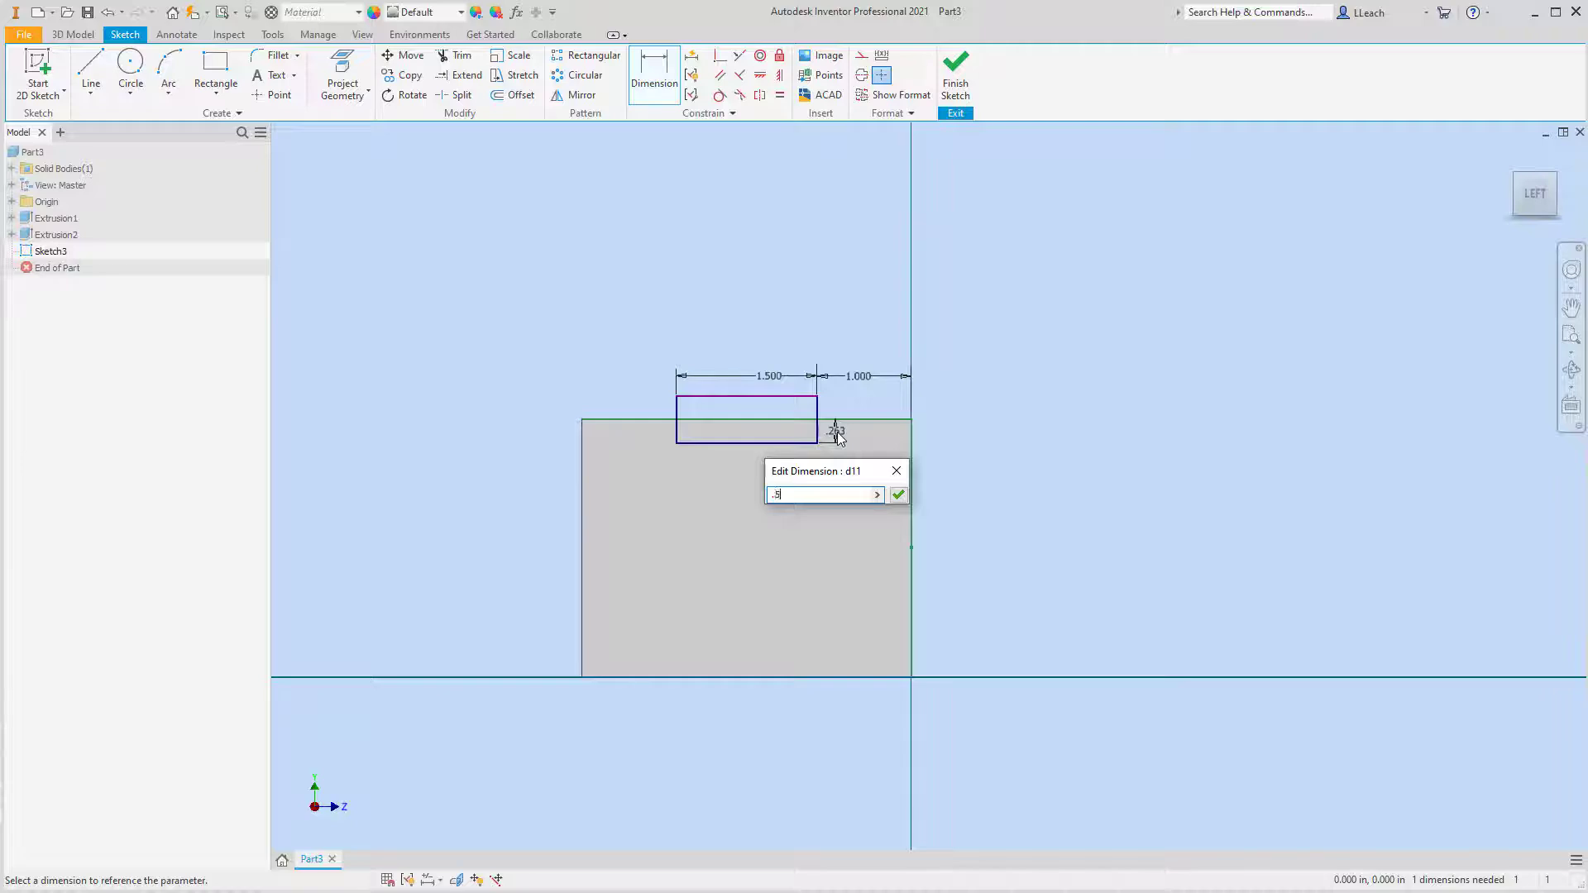
key(Return)
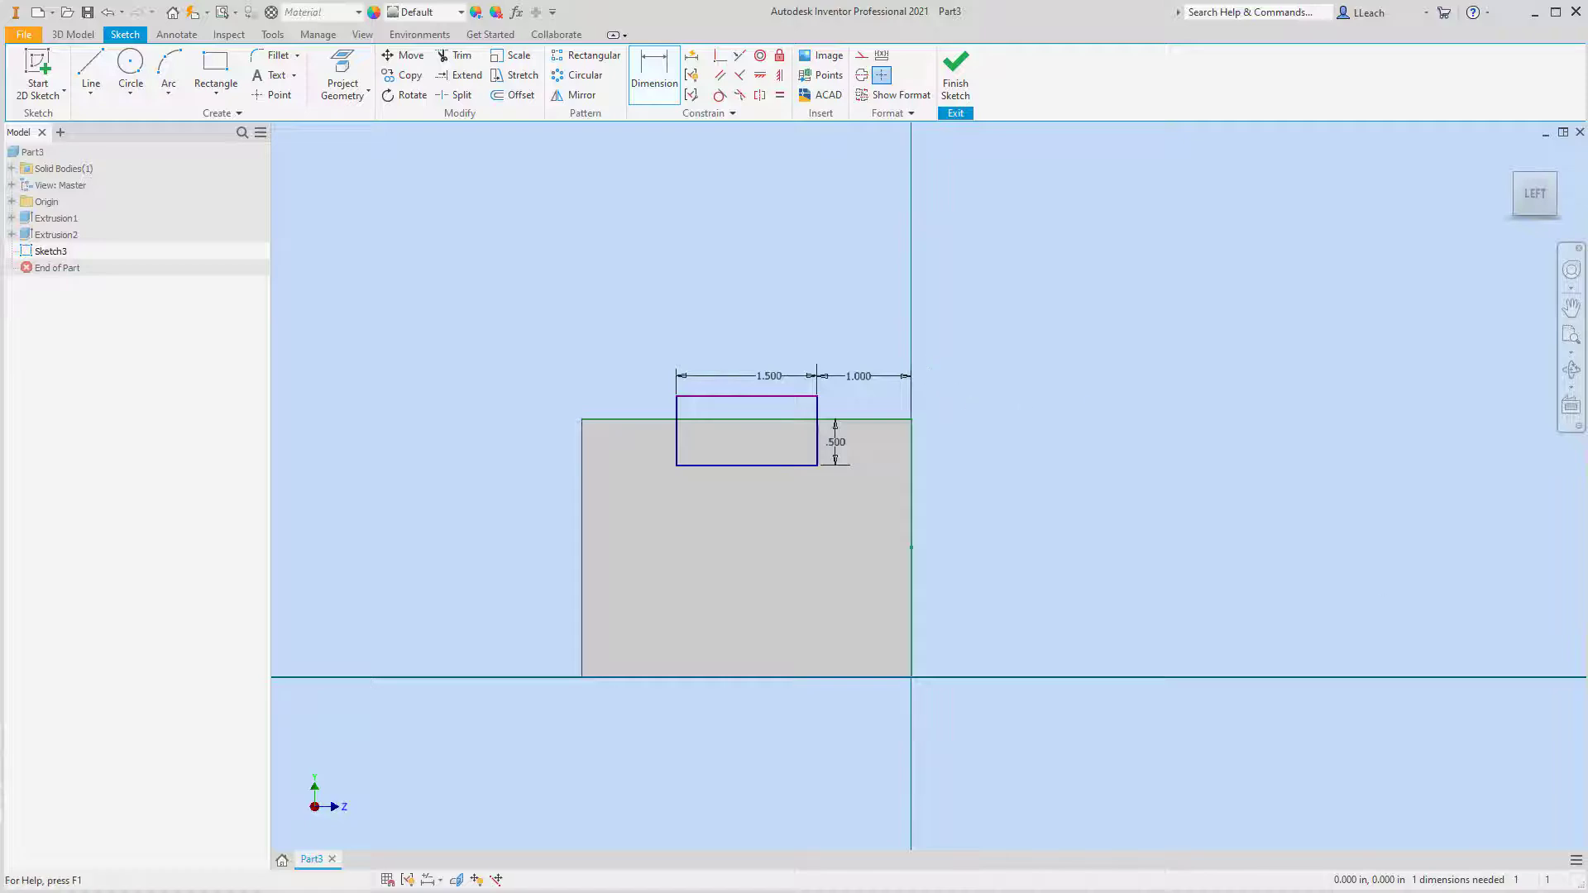
click(955, 75)
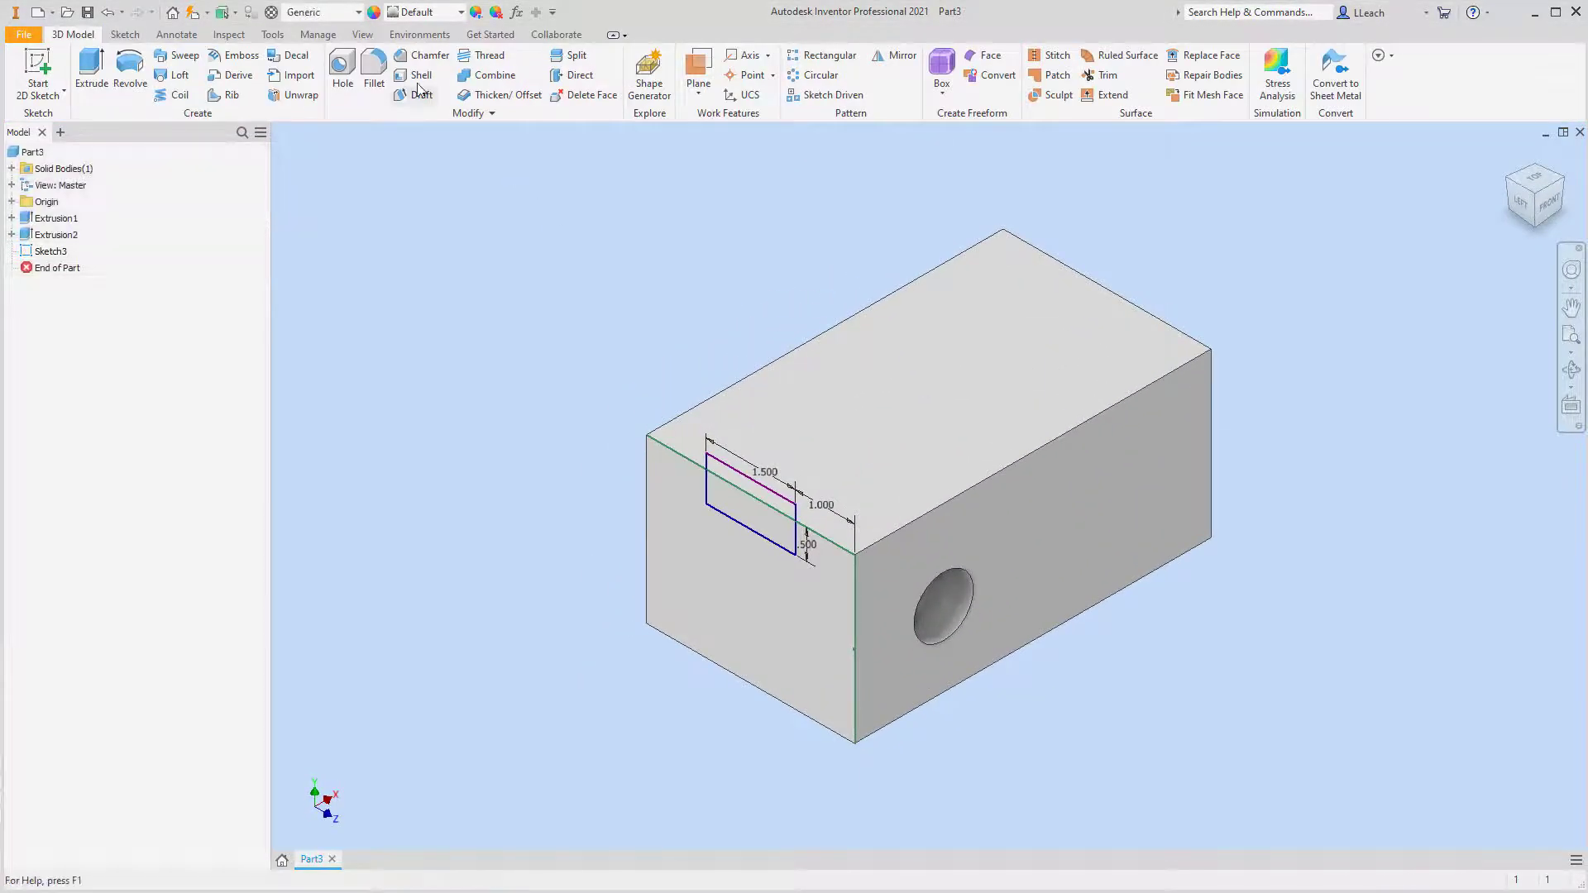
Extrude both rectangle profiles as a through-all cut to form a slot along the full length of the block's top
click(91, 73)
click(390, 334)
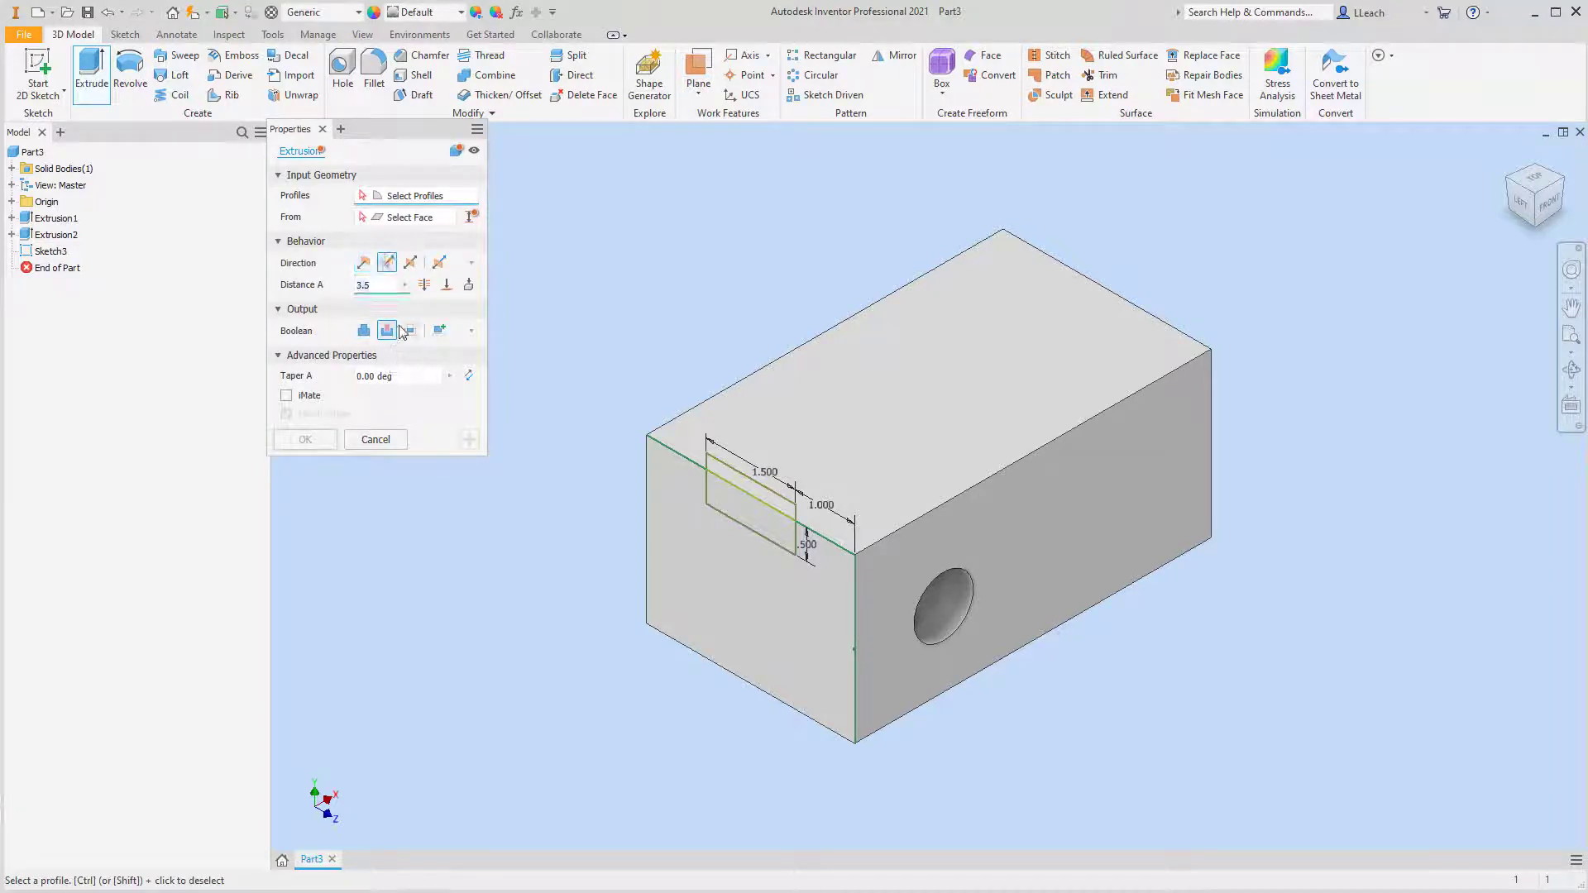
click(750, 521)
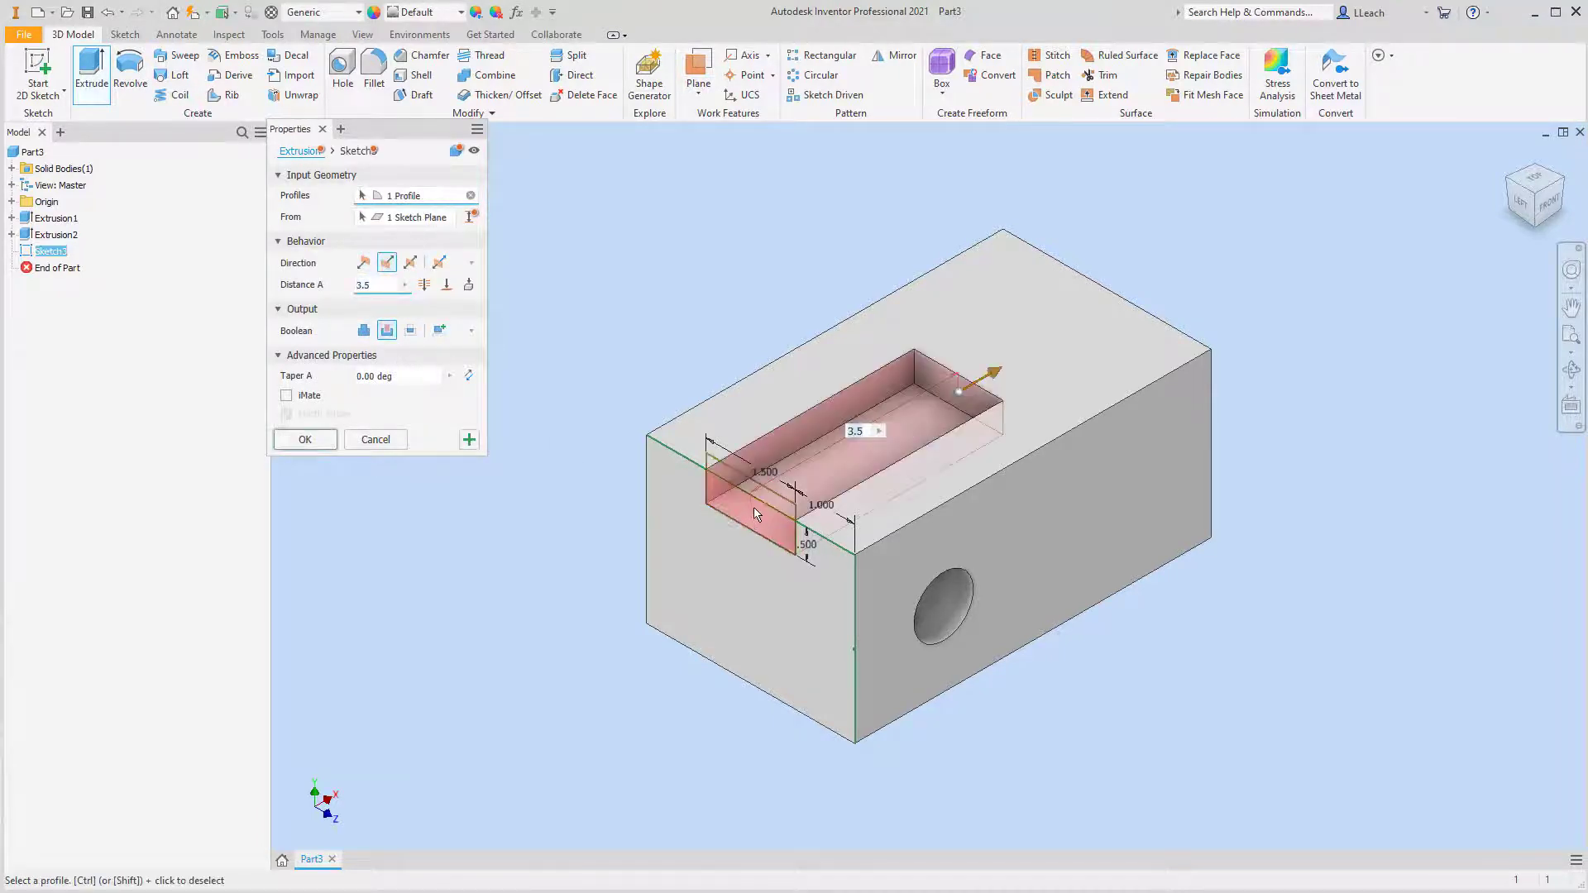
click(763, 493)
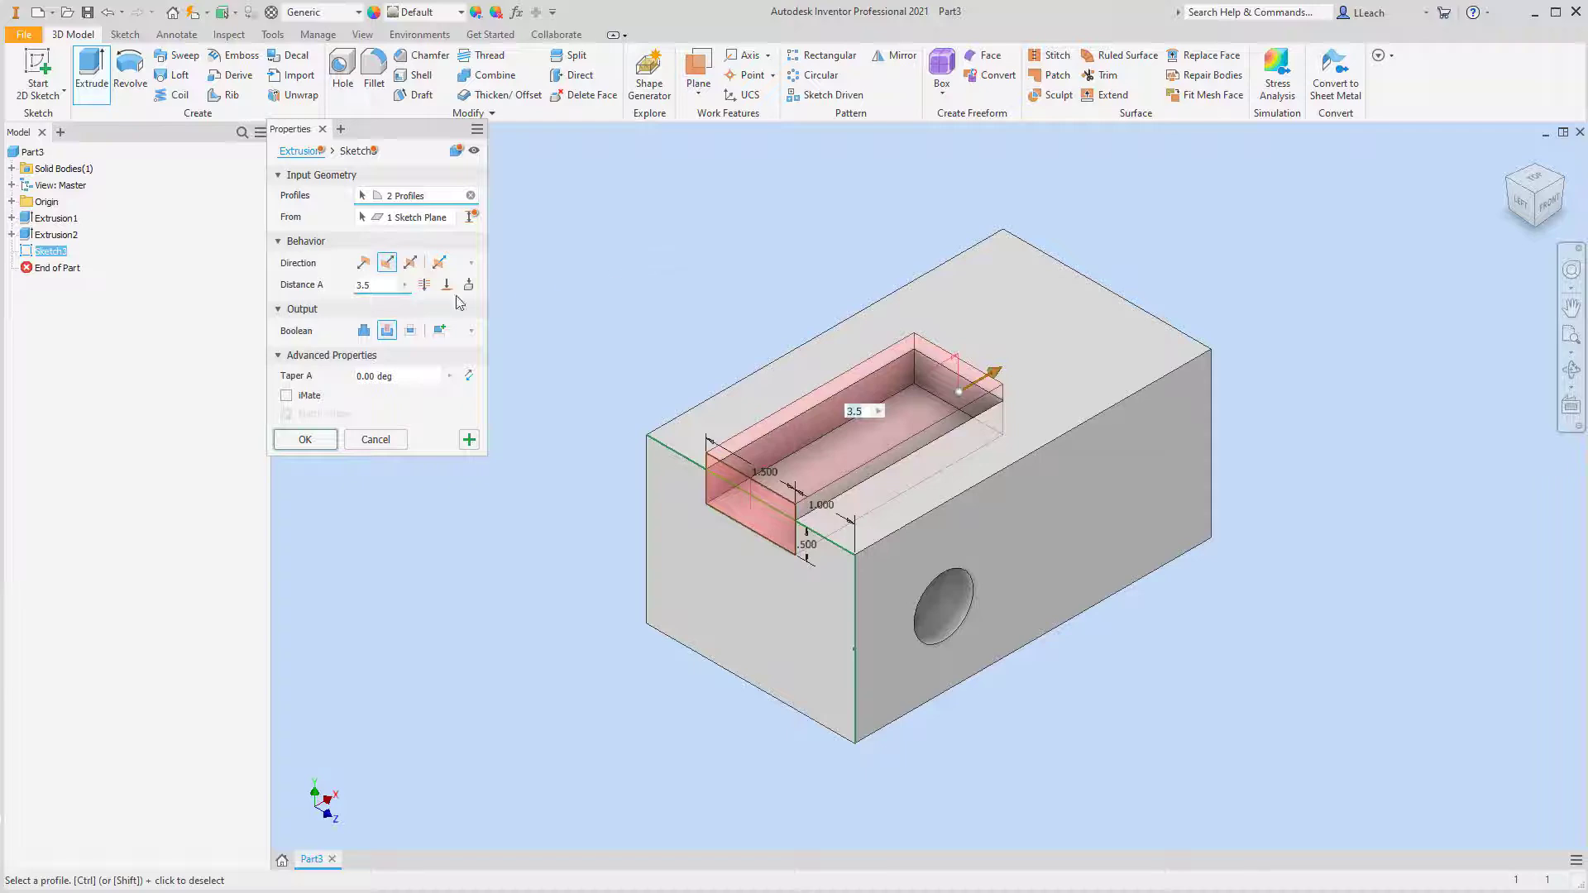
click(425, 284)
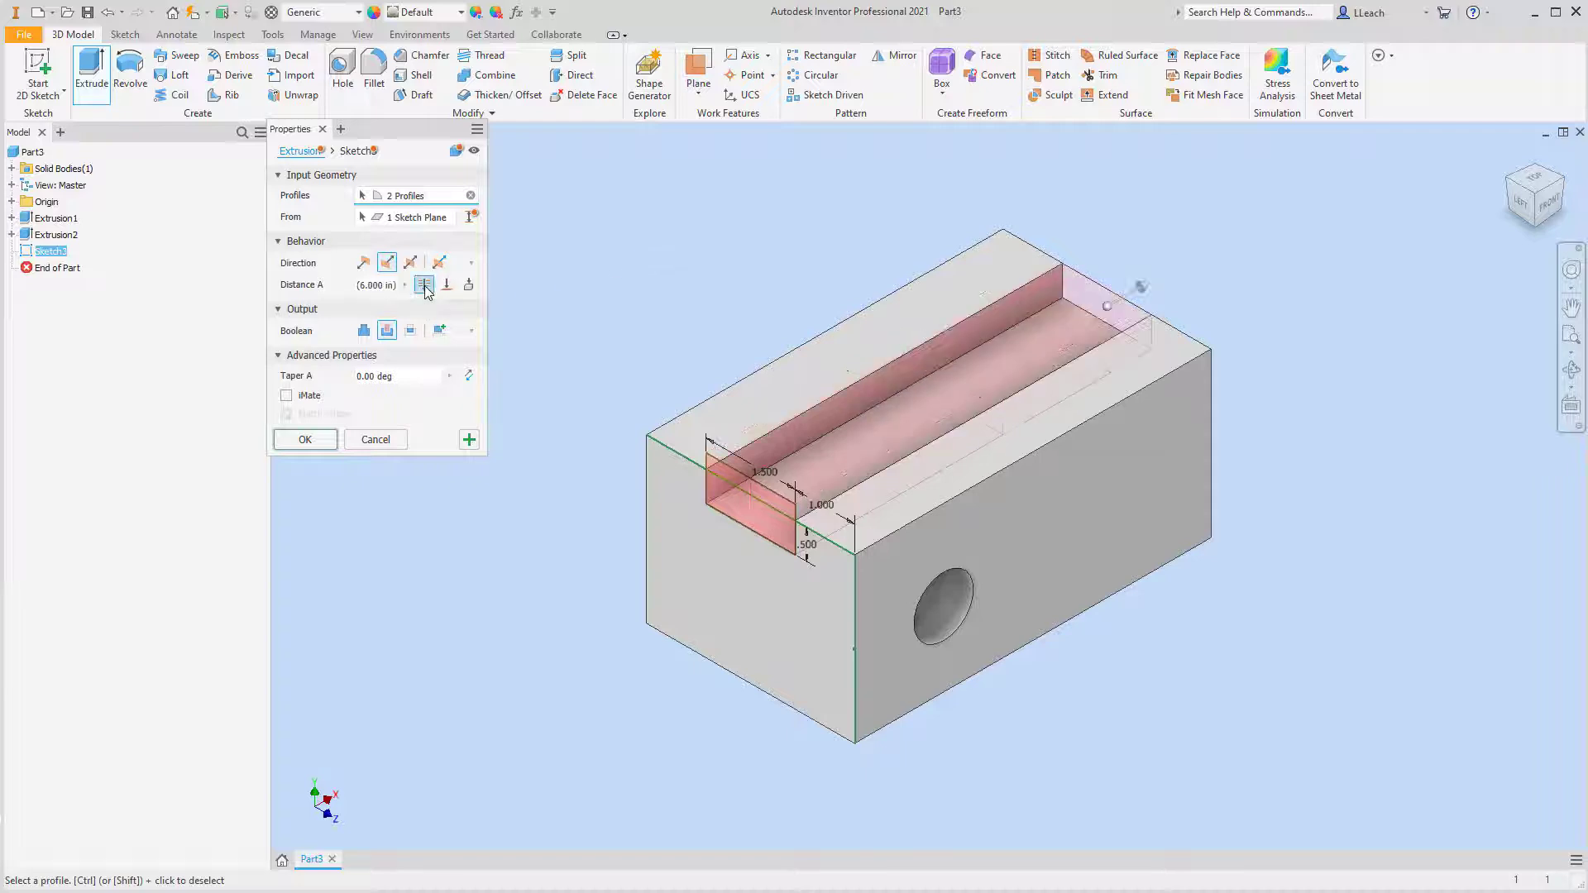
click(311, 439)
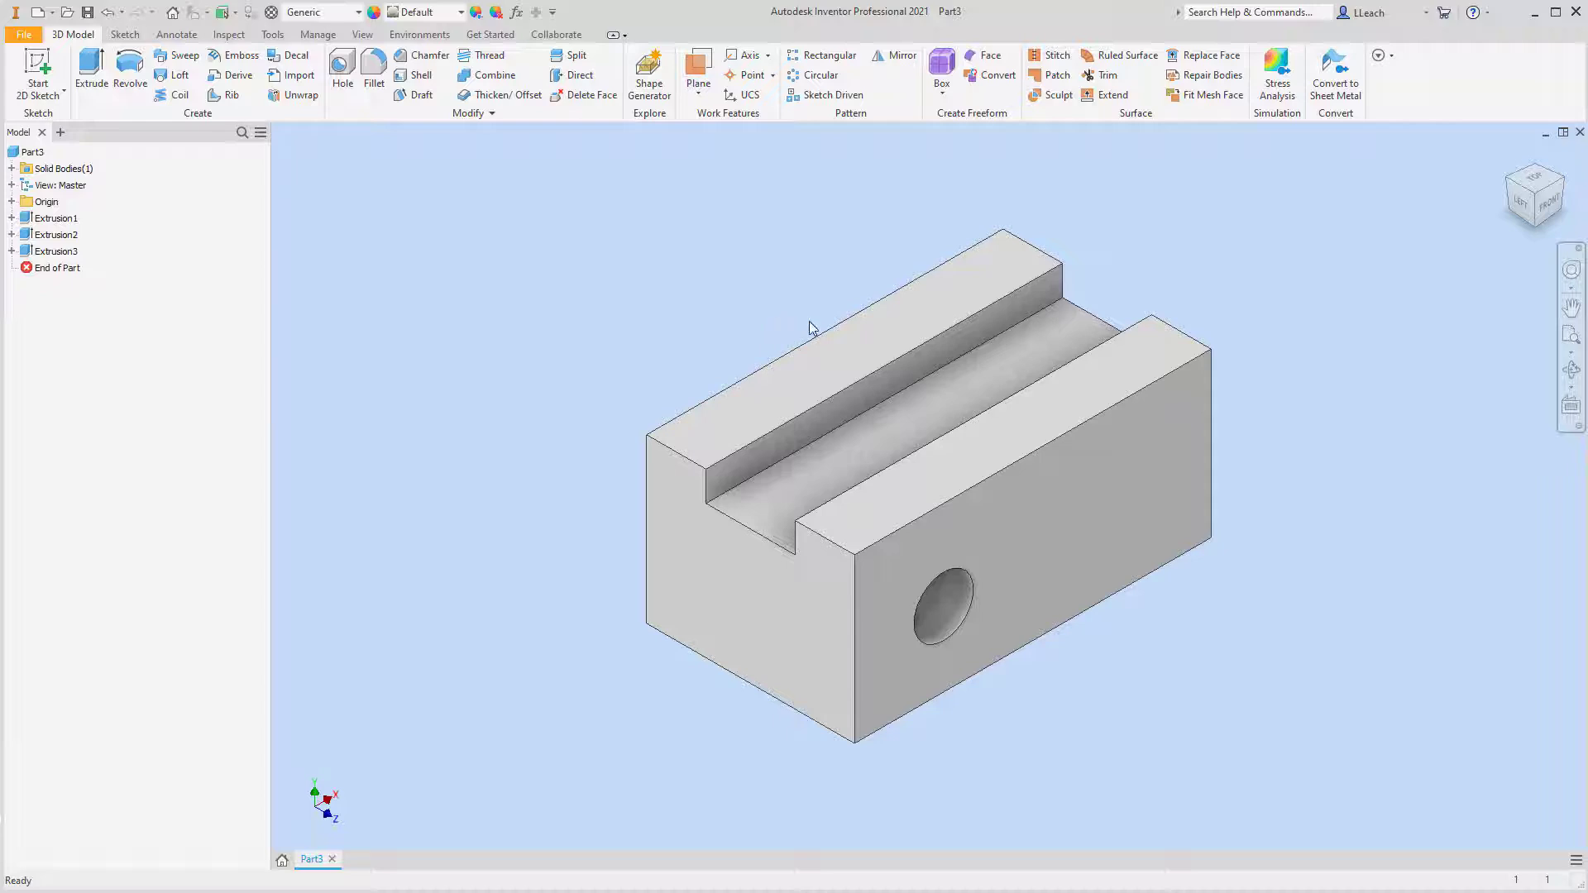
Start a 2D sketch on the block's front face and project the face's top and right edges into it
middle_drag(752, 330, 723, 331)
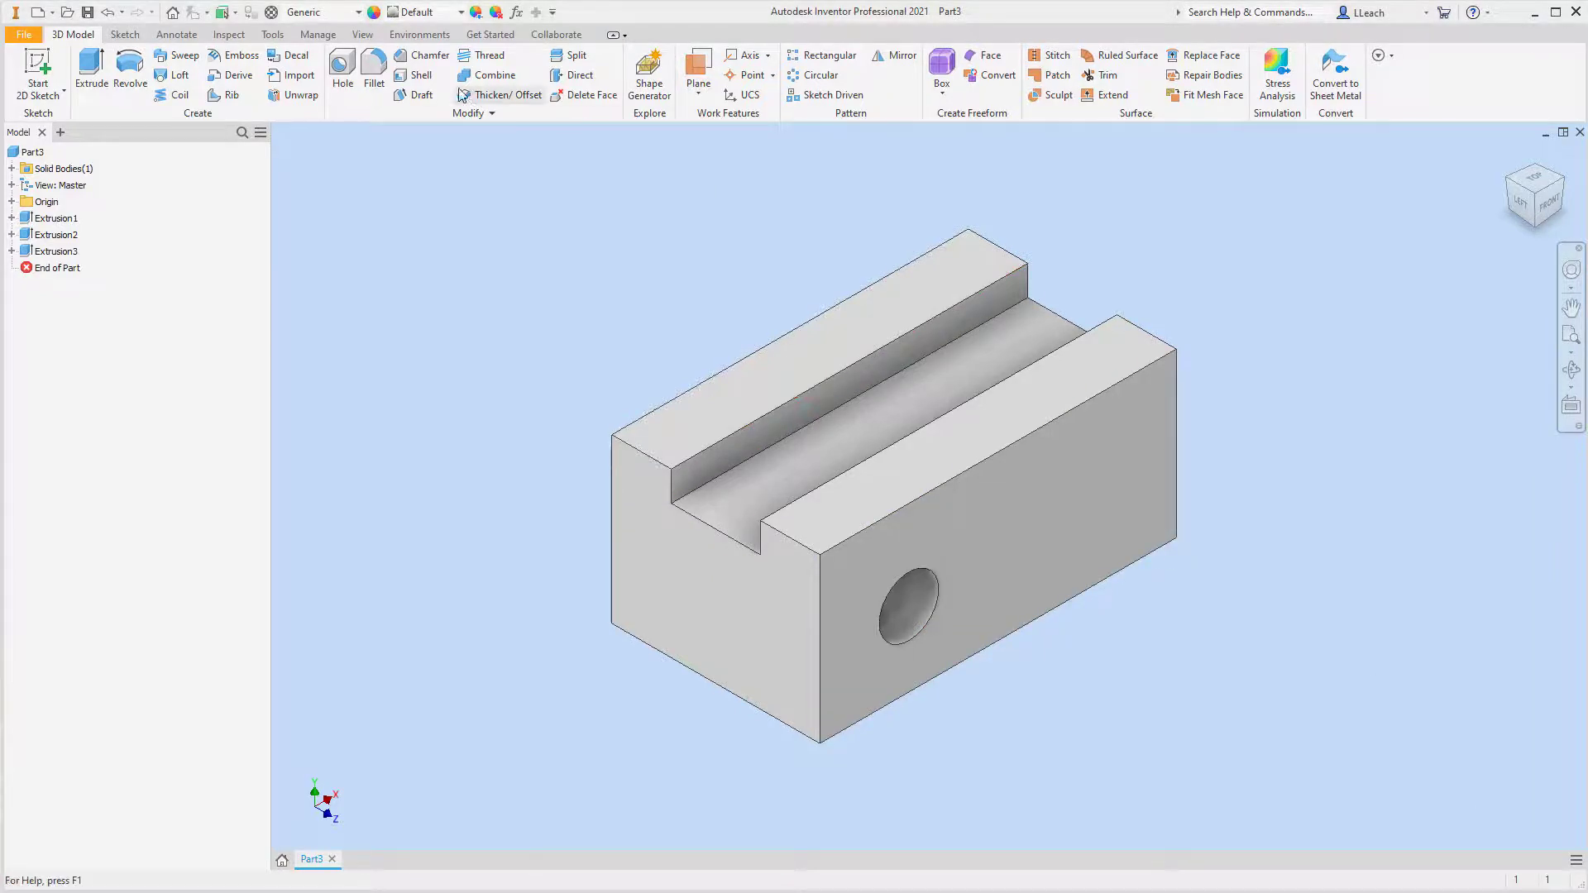
click(61, 89)
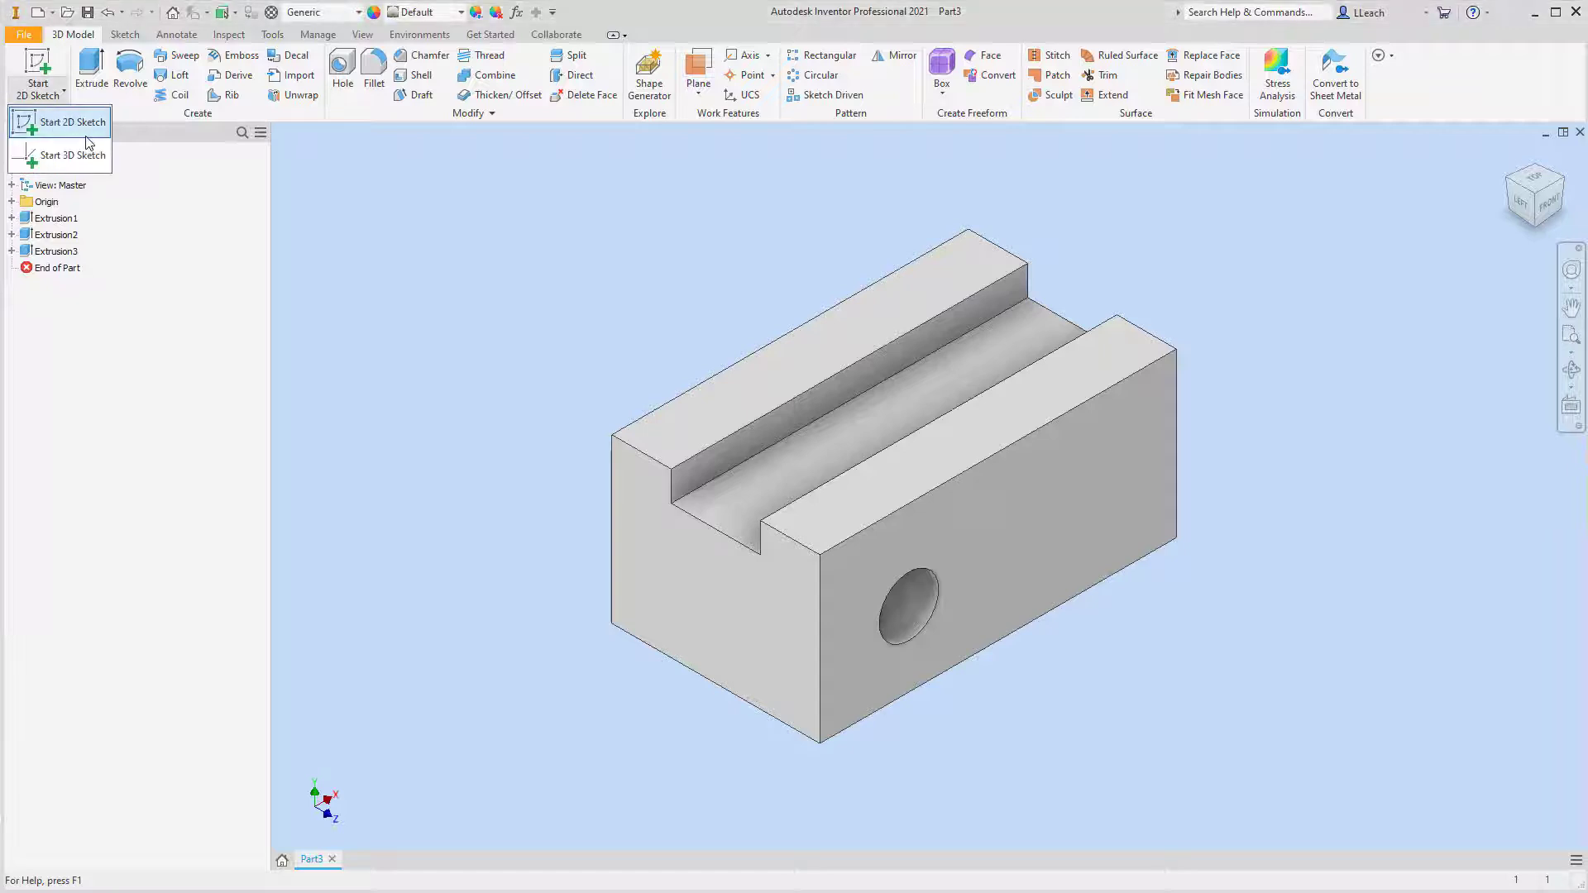
click(82, 128)
click(1049, 508)
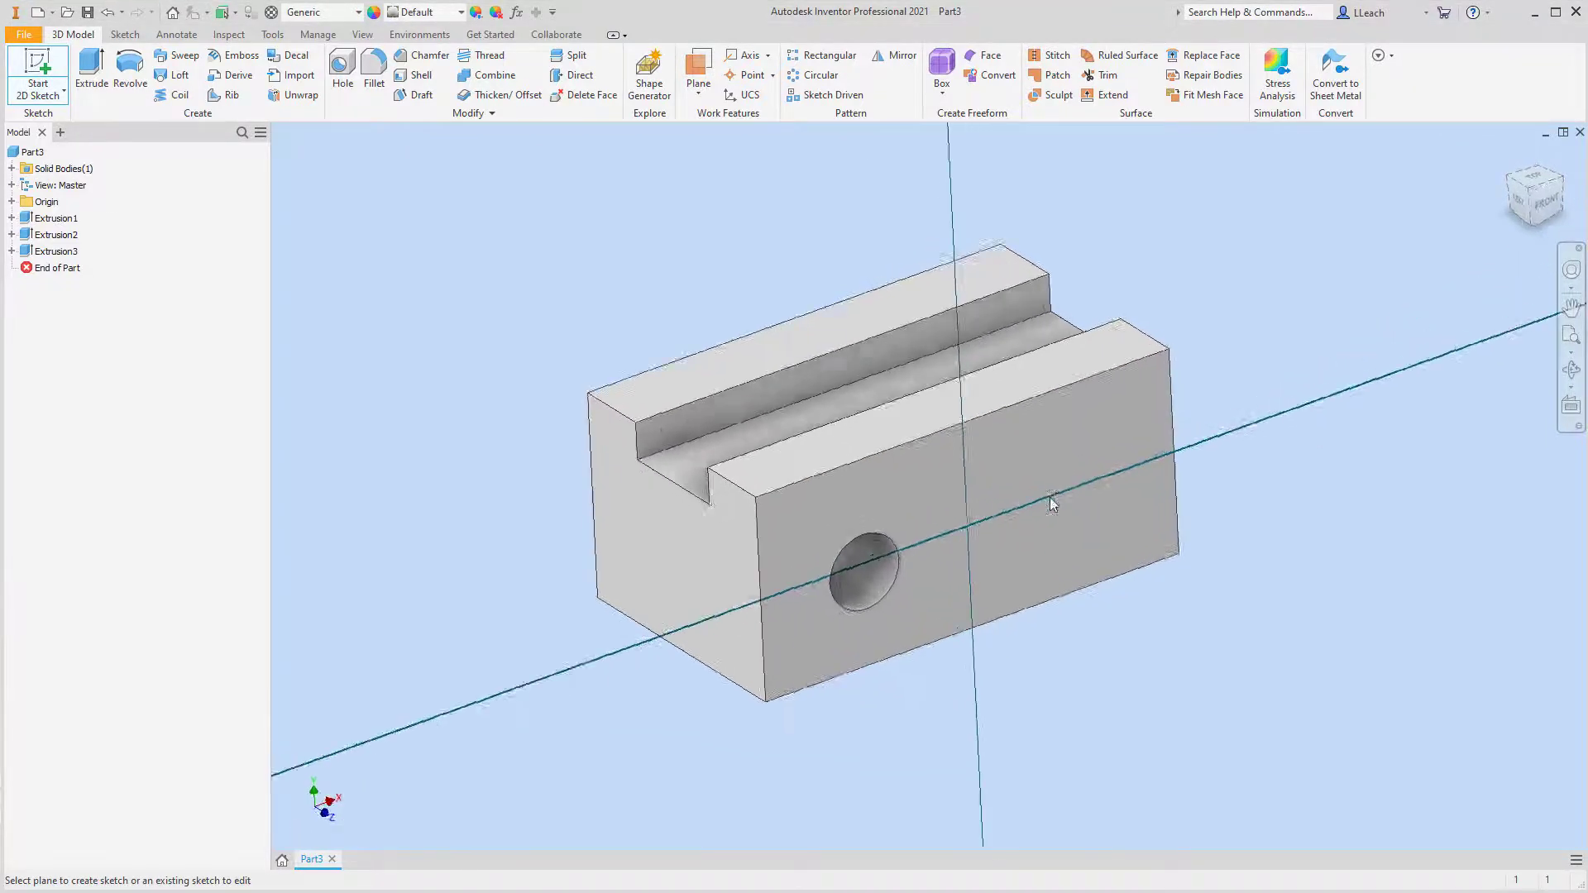
middle_drag(1036, 464, 925, 485)
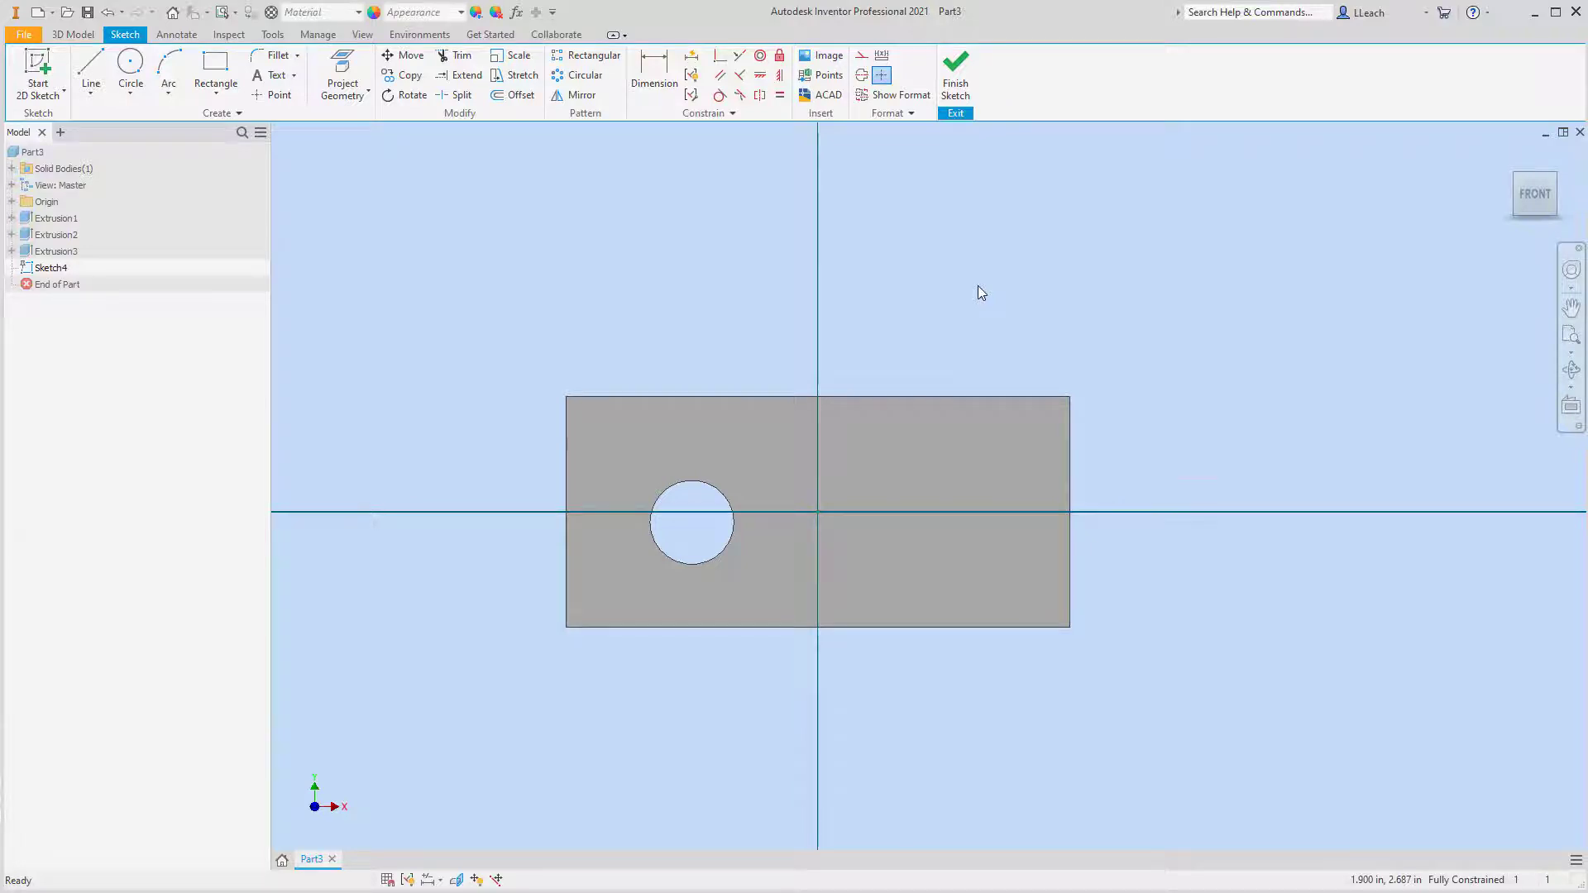
click(343, 74)
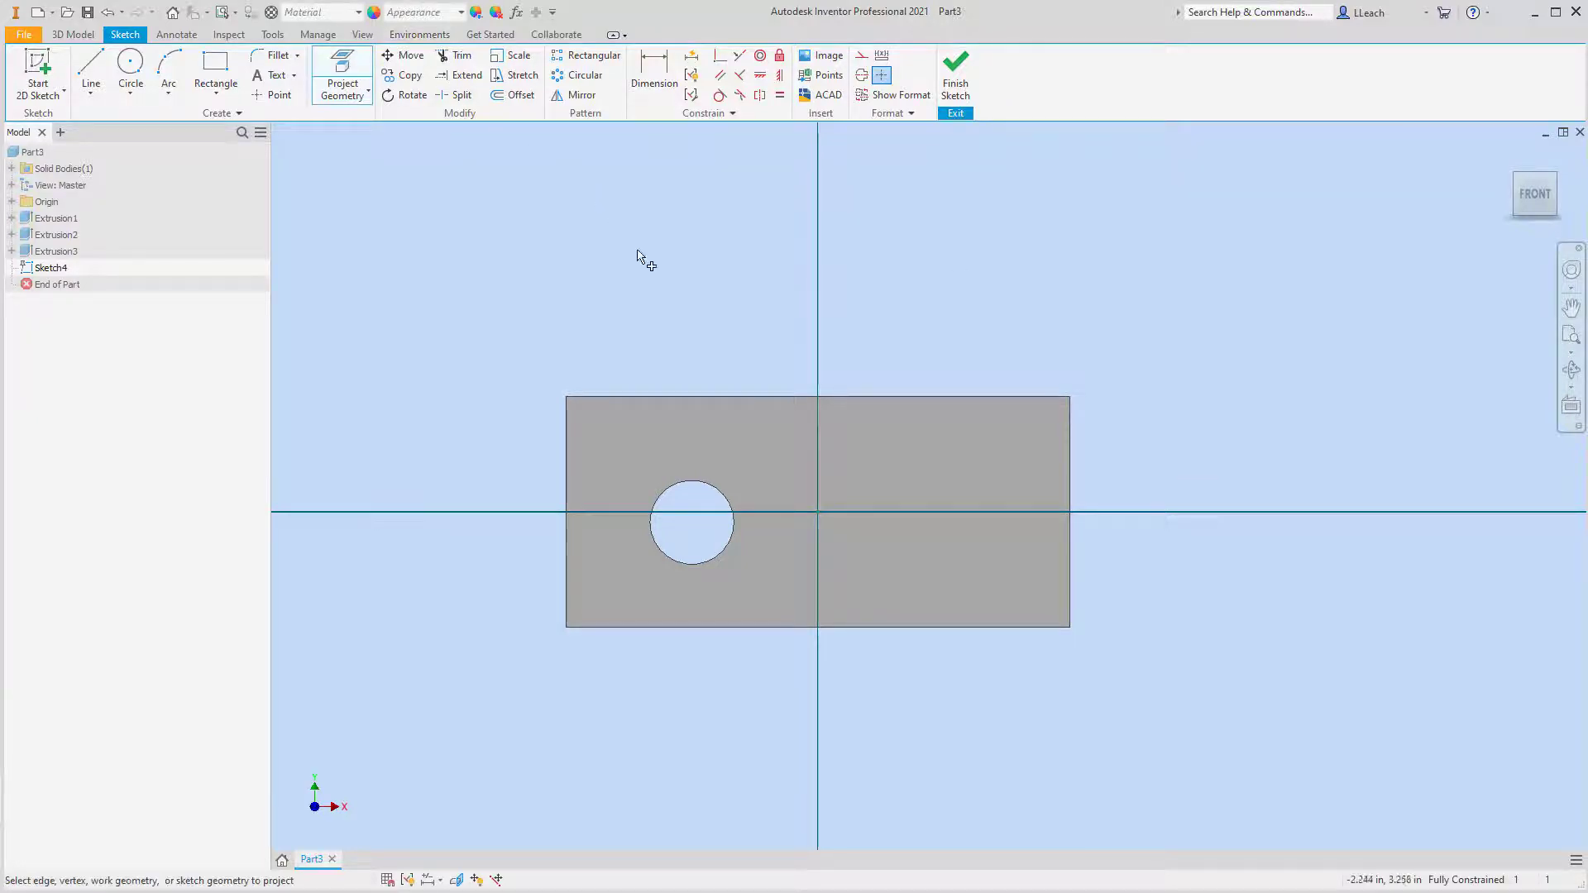
click(644, 397)
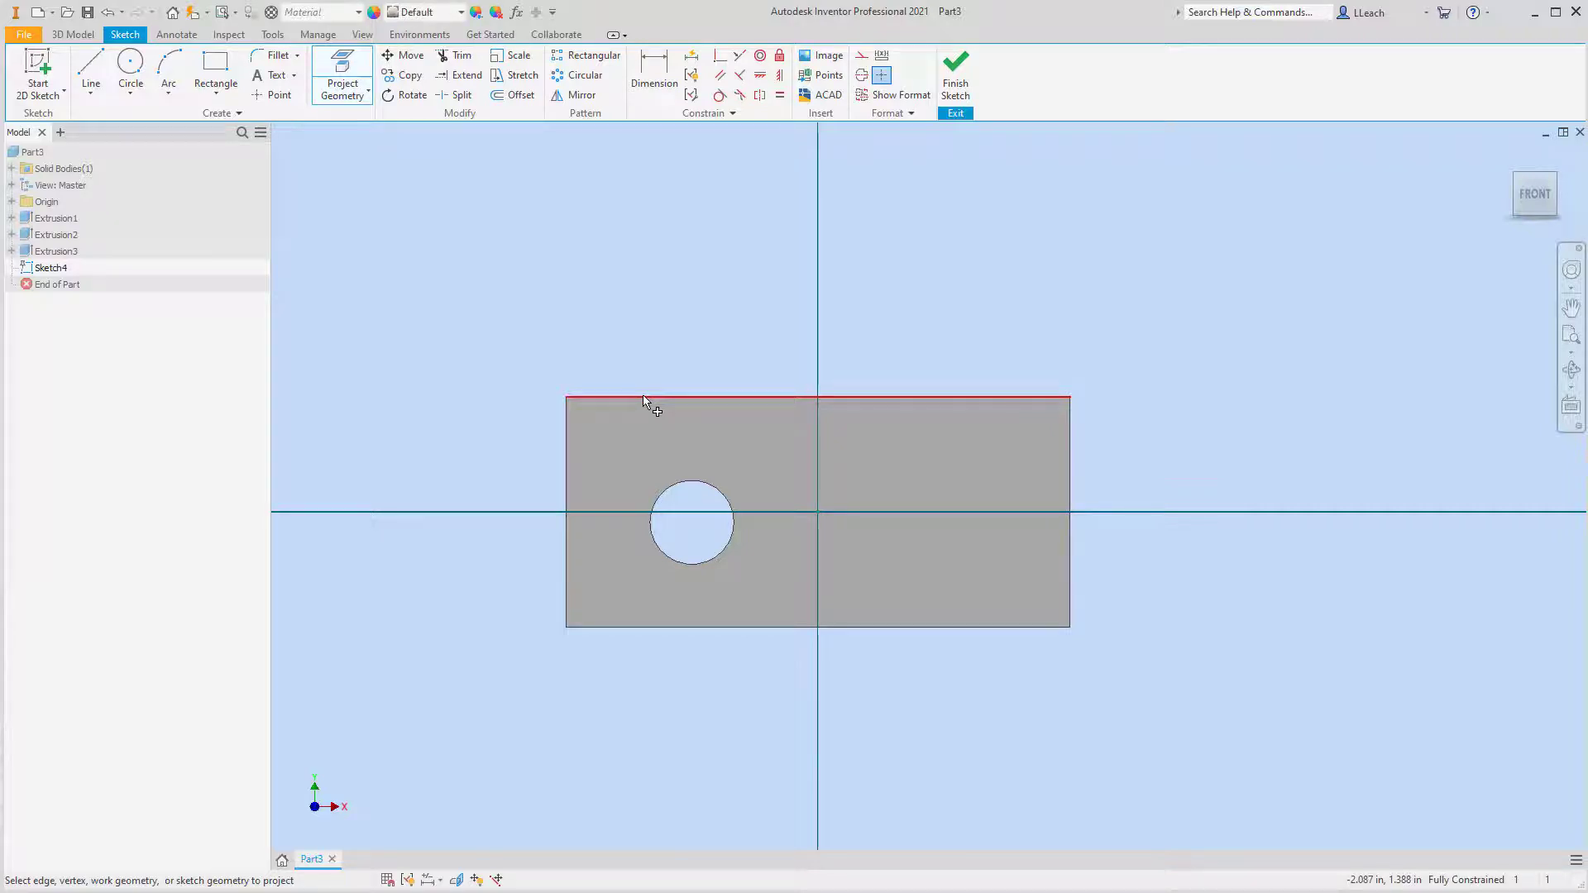
click(1073, 582)
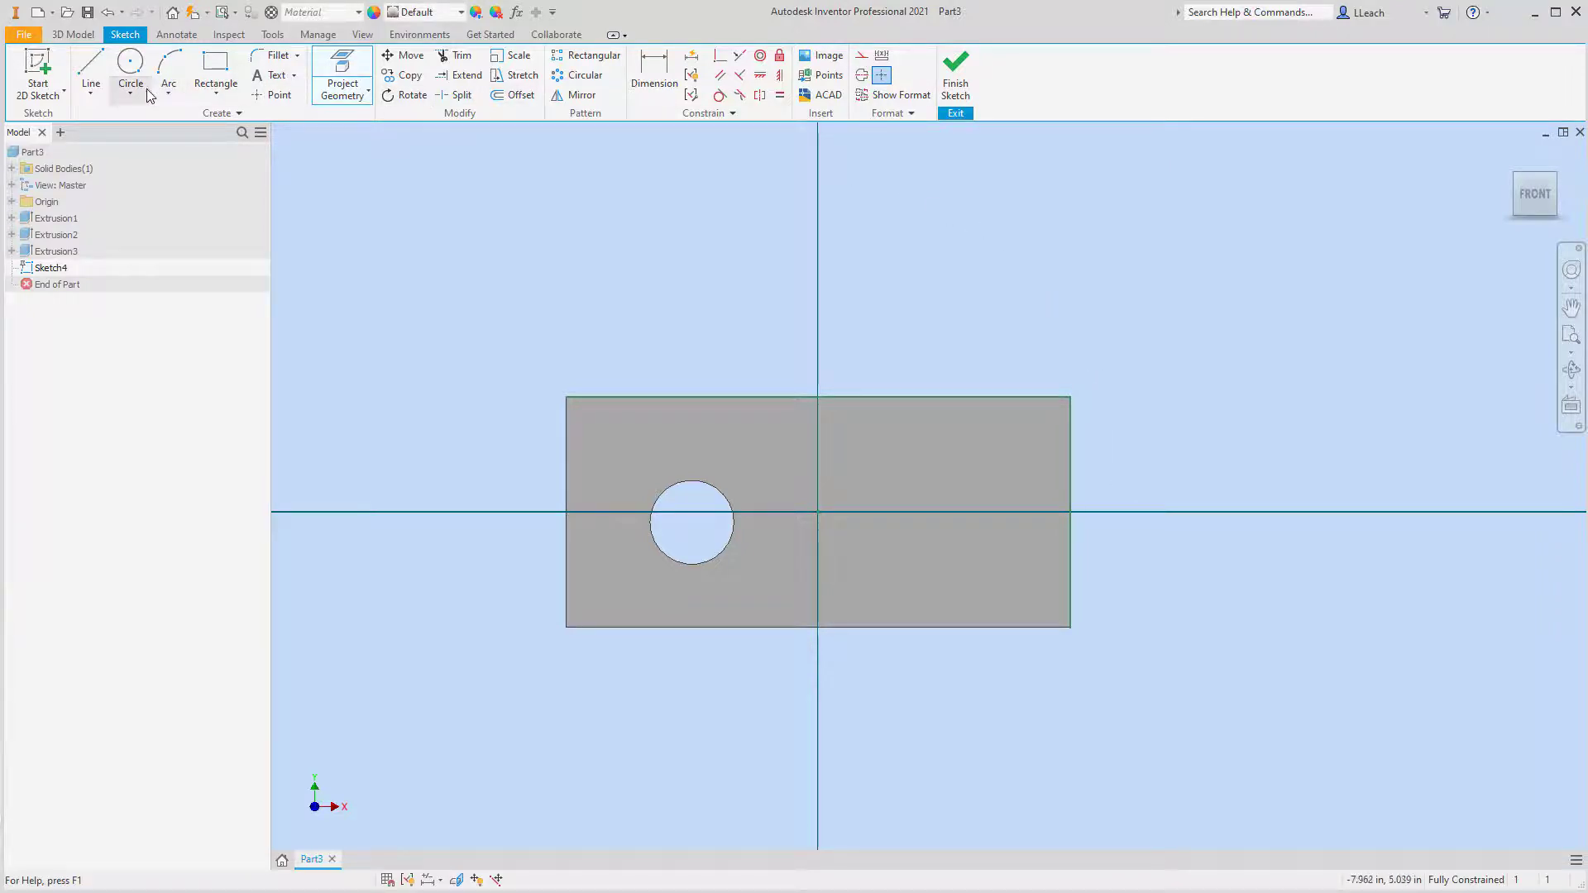
Sketch a diagonal line from the top edge, about 1.93 in from the left corner, to the right edge about 0.95 in above the bottom corner
click(91, 92)
click(123, 122)
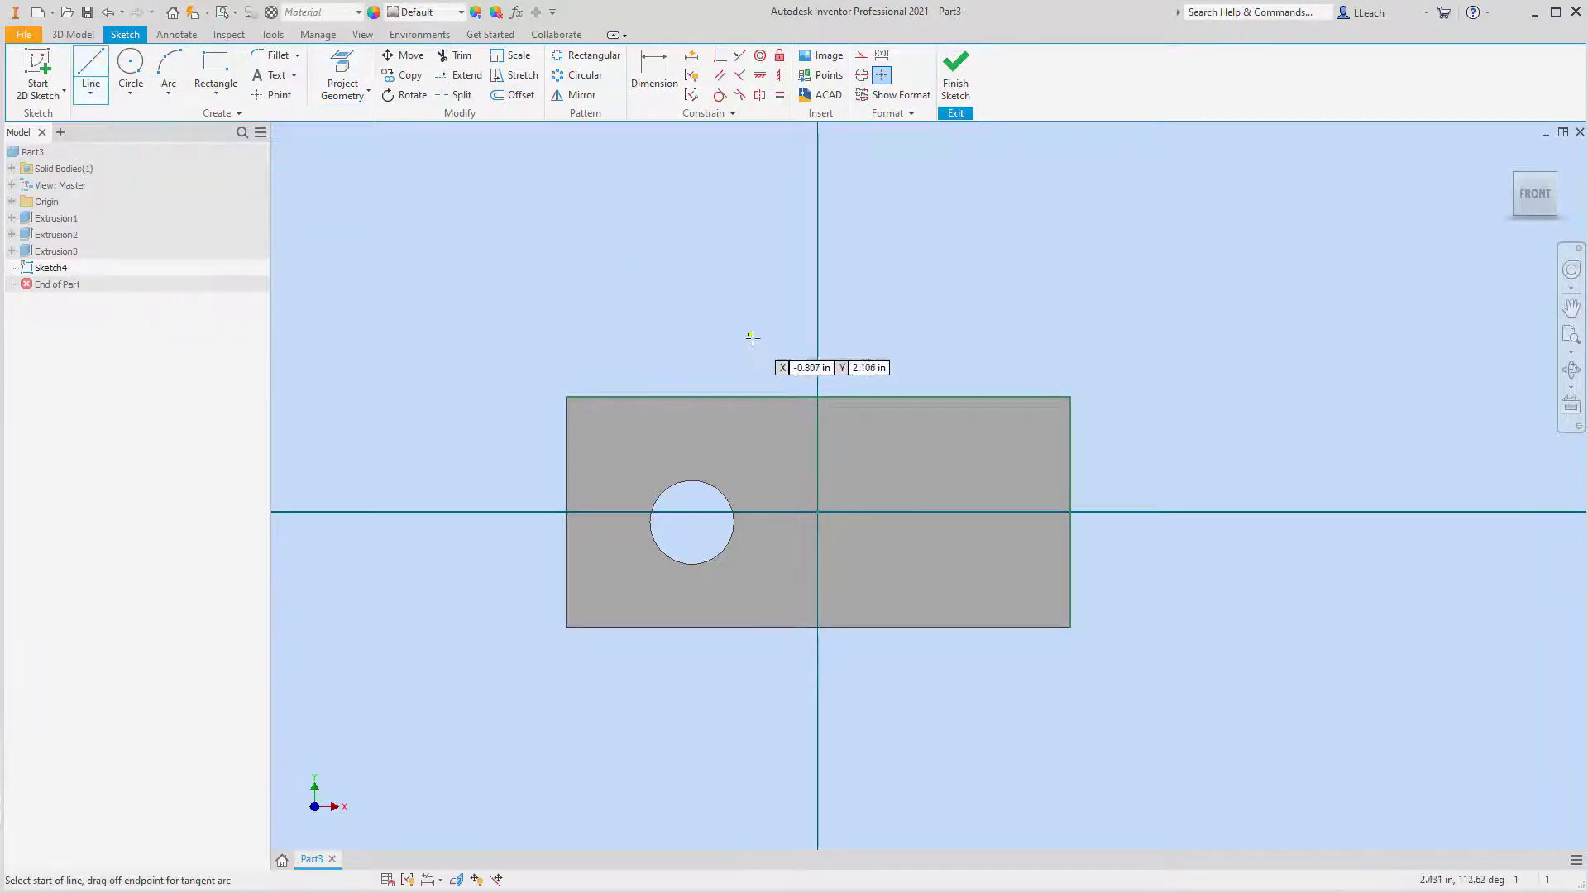
click(740, 398)
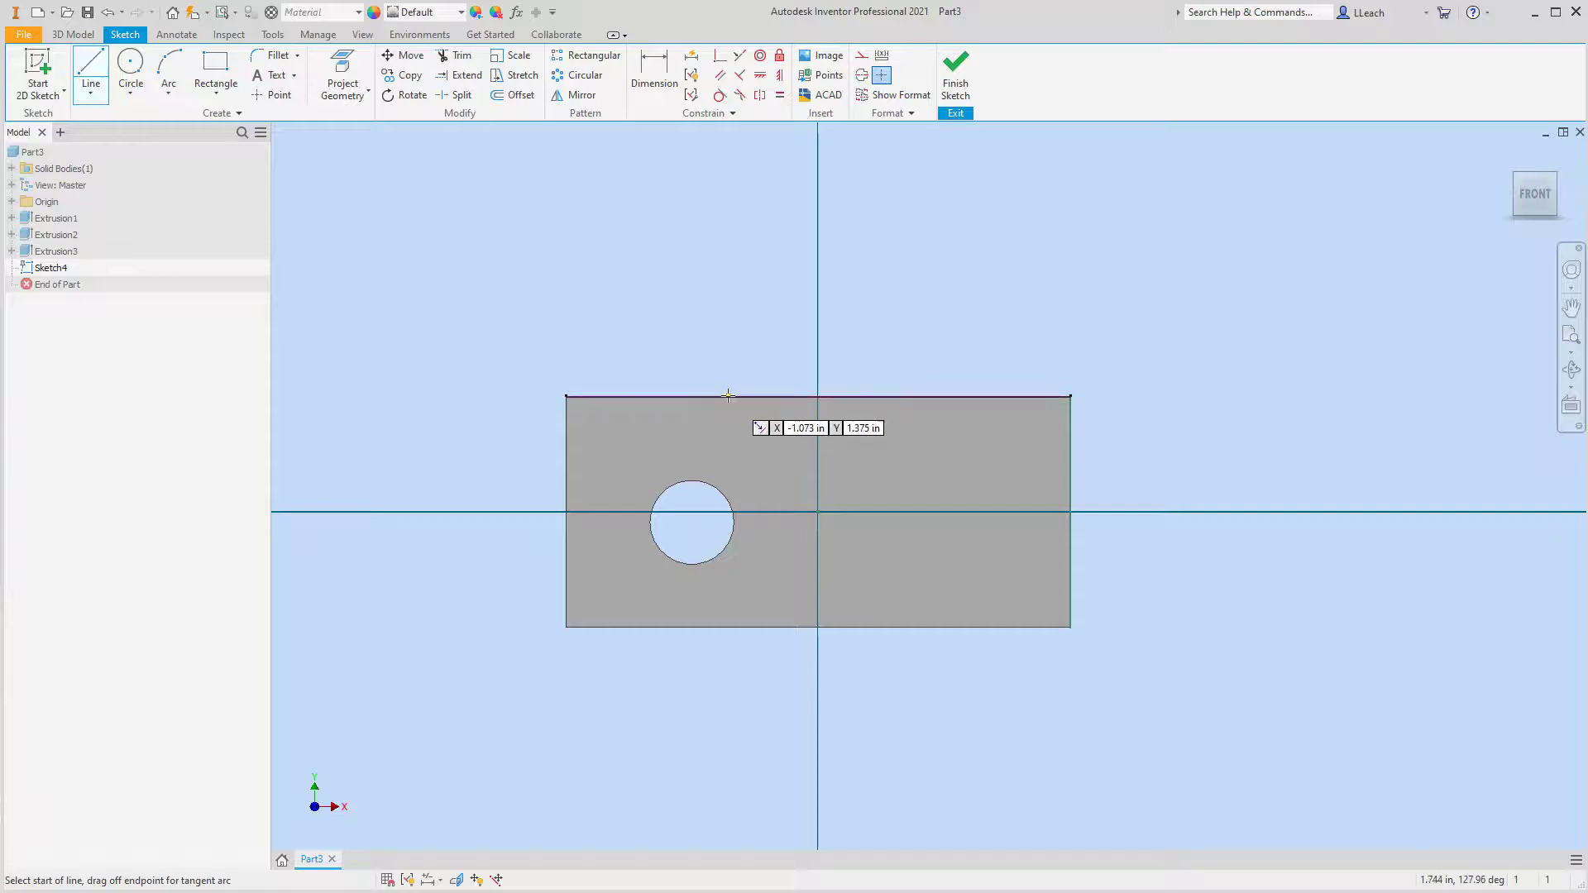
double_click(1072, 548)
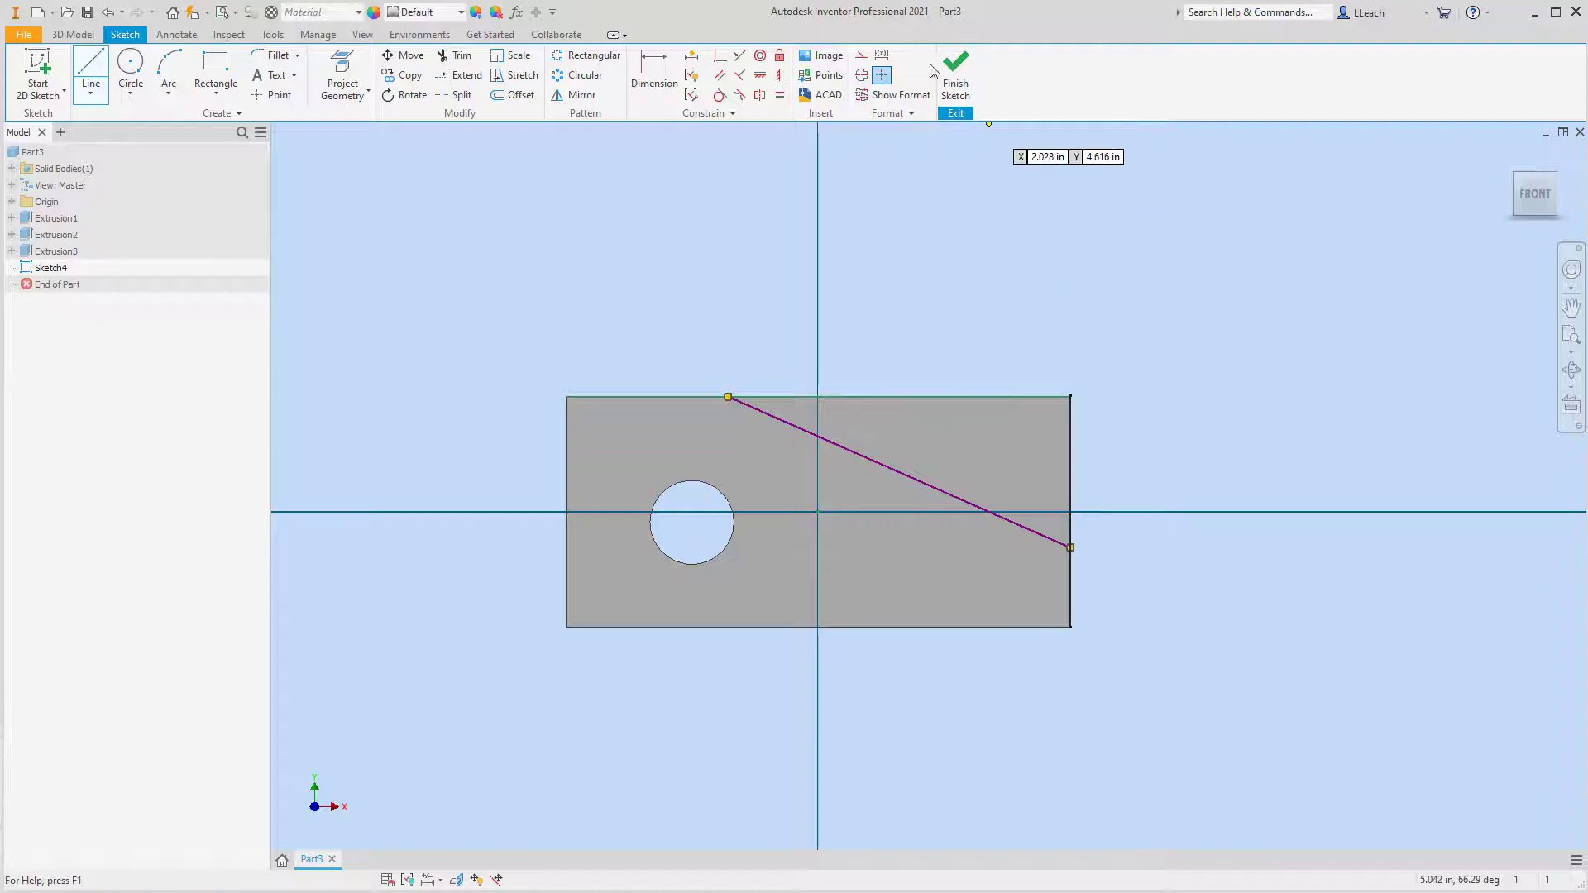
Dimension the diagonal line's lower endpoint 1 in above the face's bottom-right corner
click(654, 75)
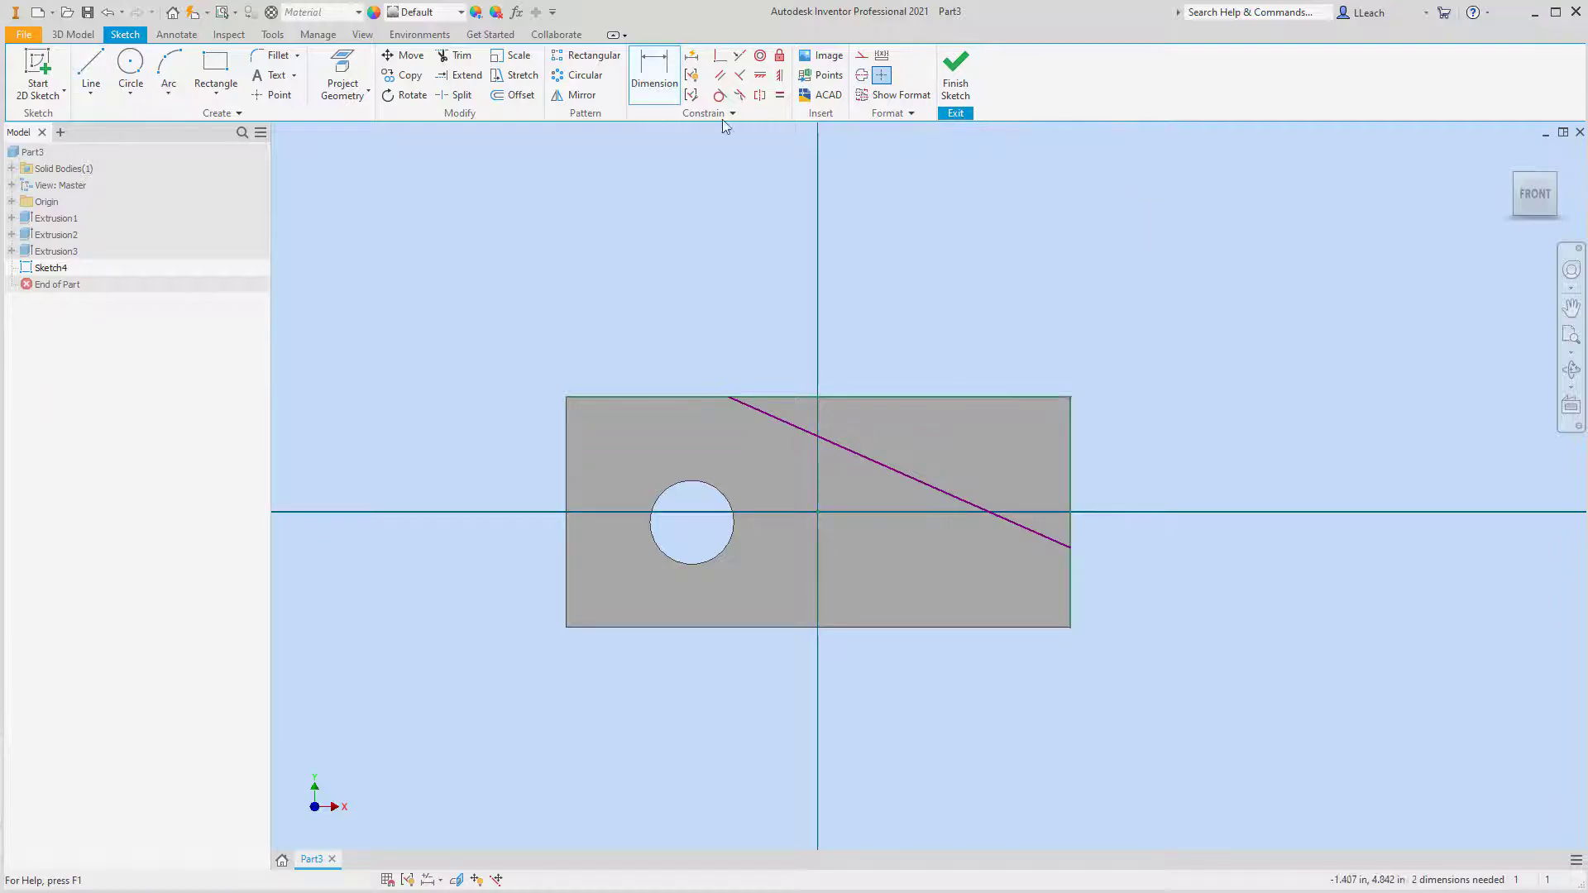
click(1071, 627)
click(1071, 548)
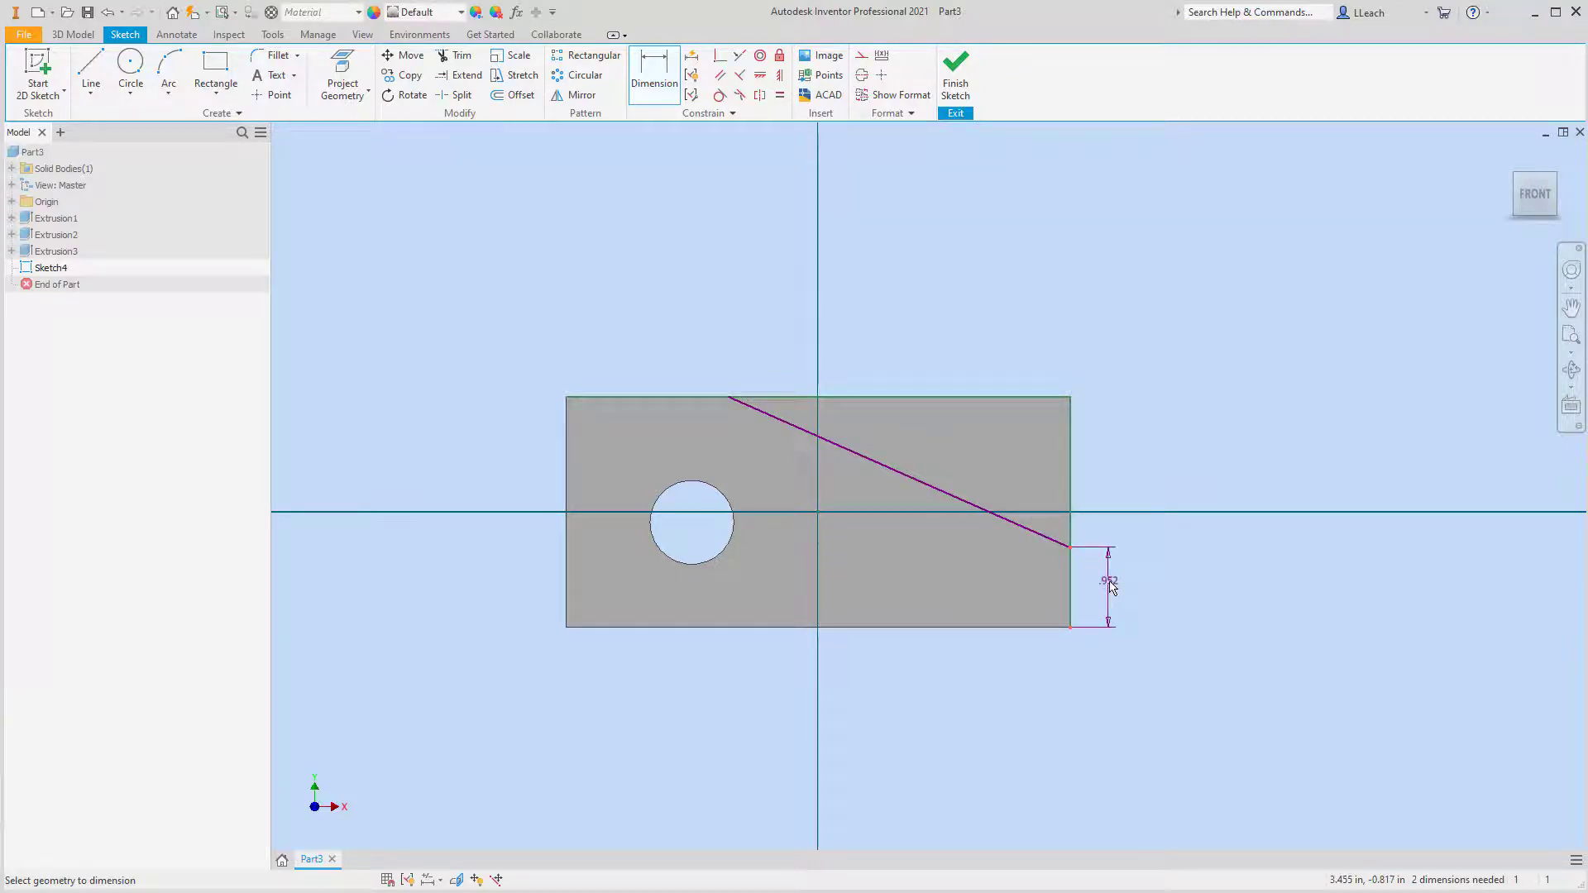
click(1110, 584)
text(1)
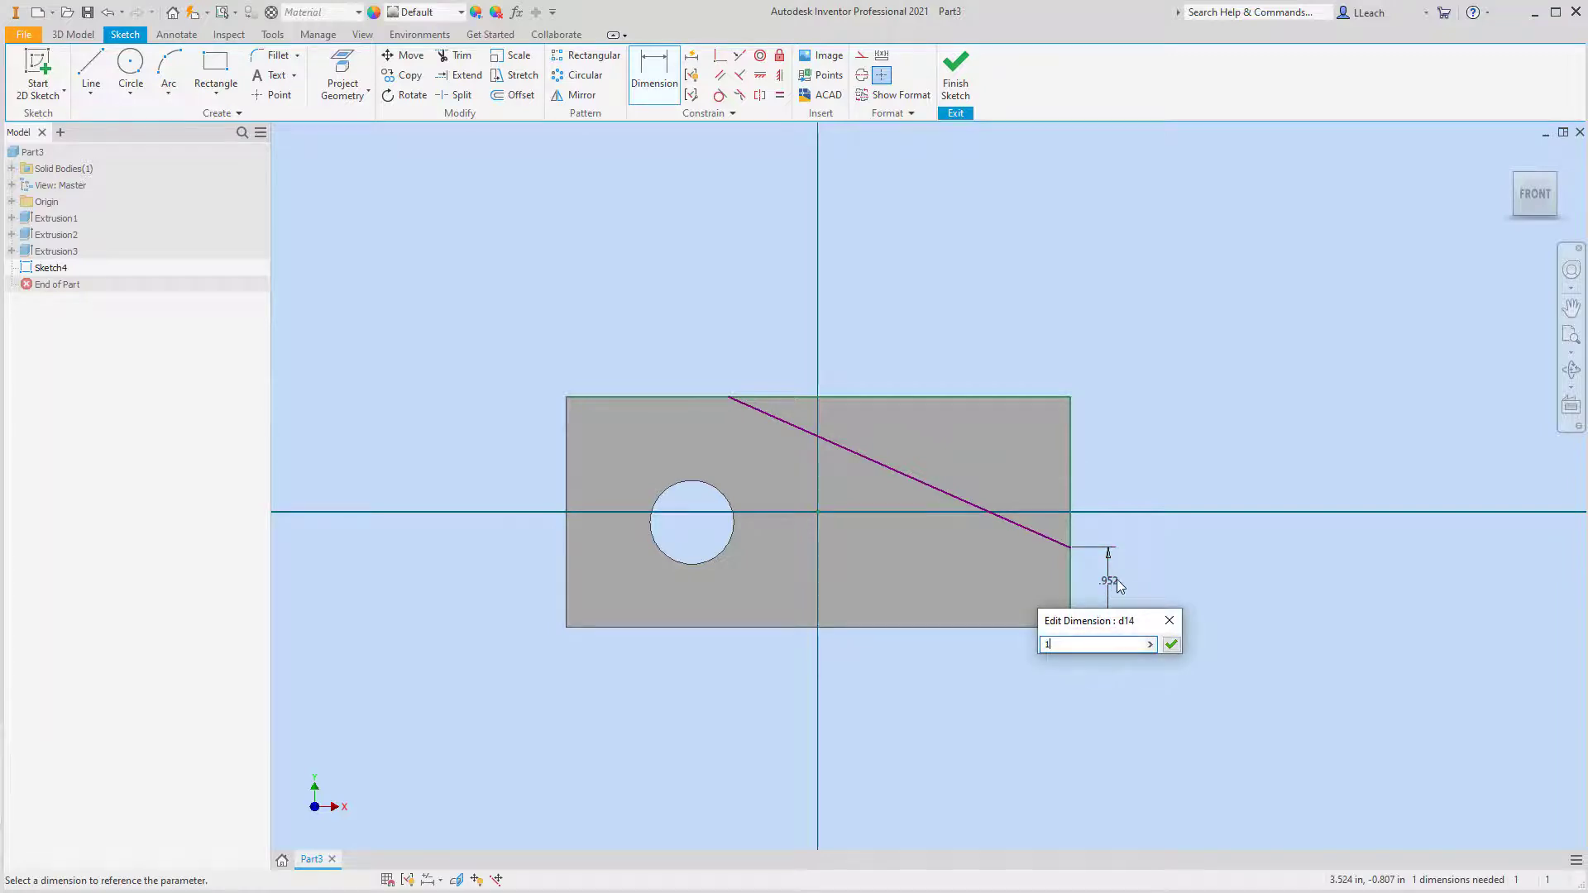
click(1171, 644)
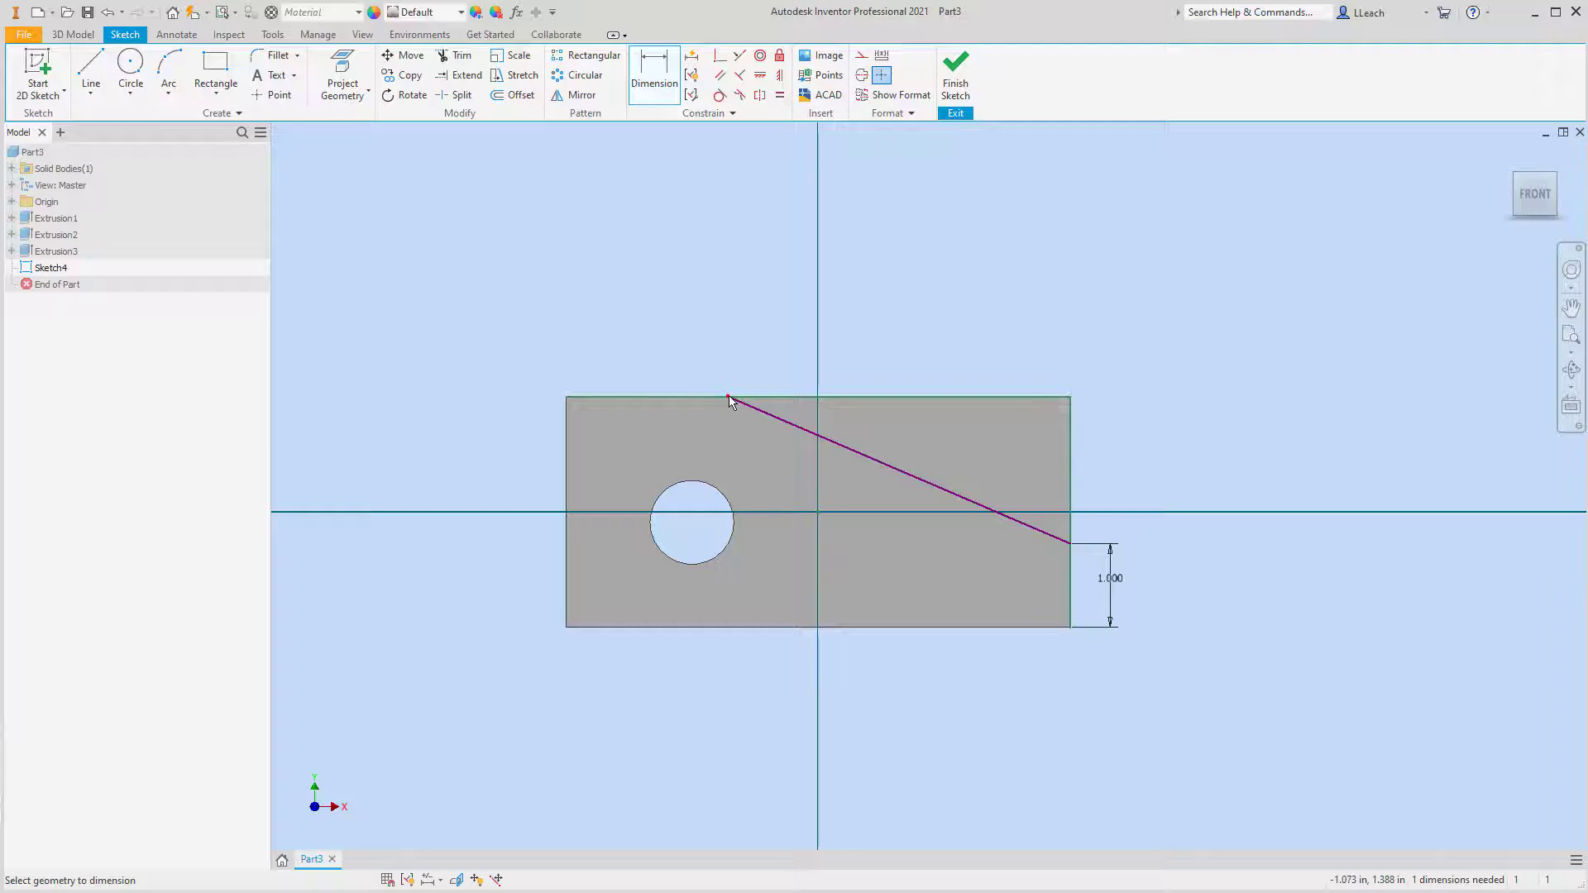
Dimension the diagonal line's upper endpoint 2.5 in from the face's top-left corner and finish the sketch
click(567, 398)
click(629, 360)
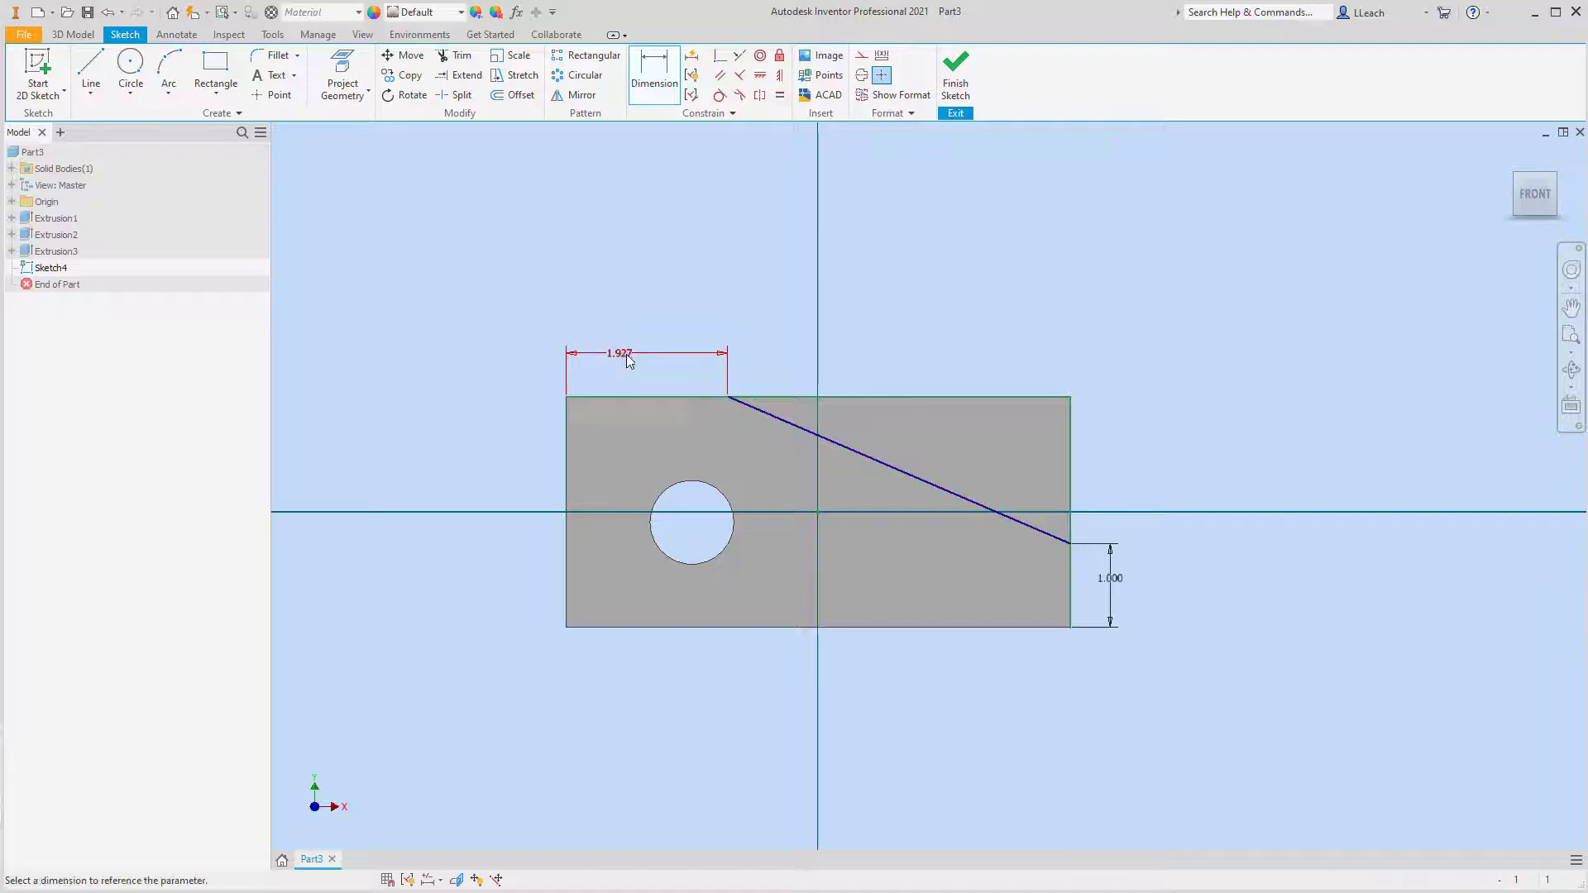
text(2)
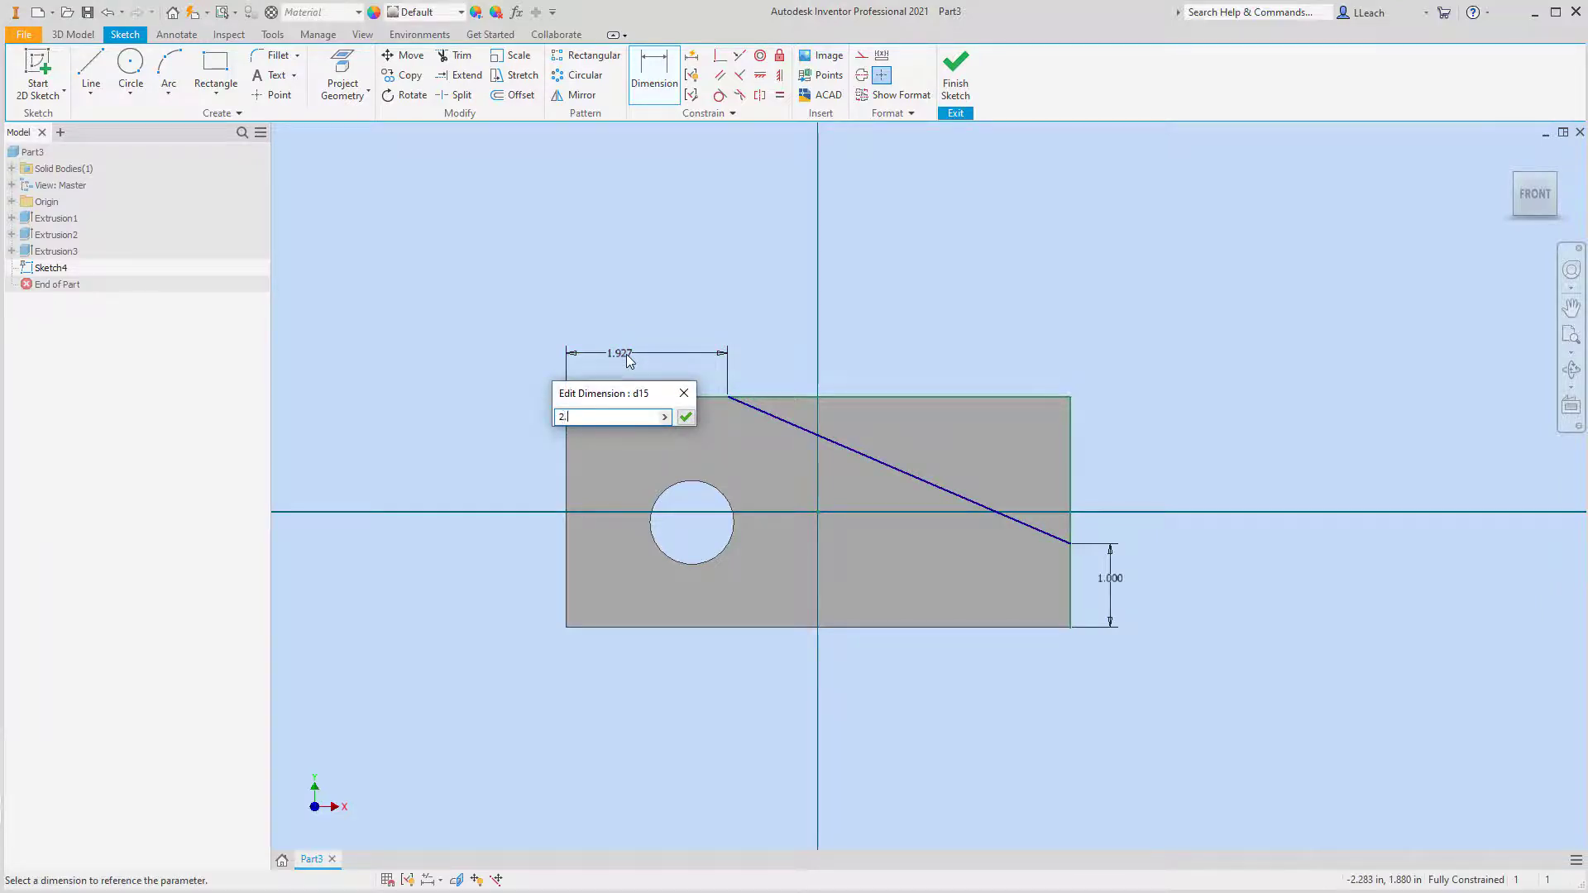
text(.5)
click(686, 417)
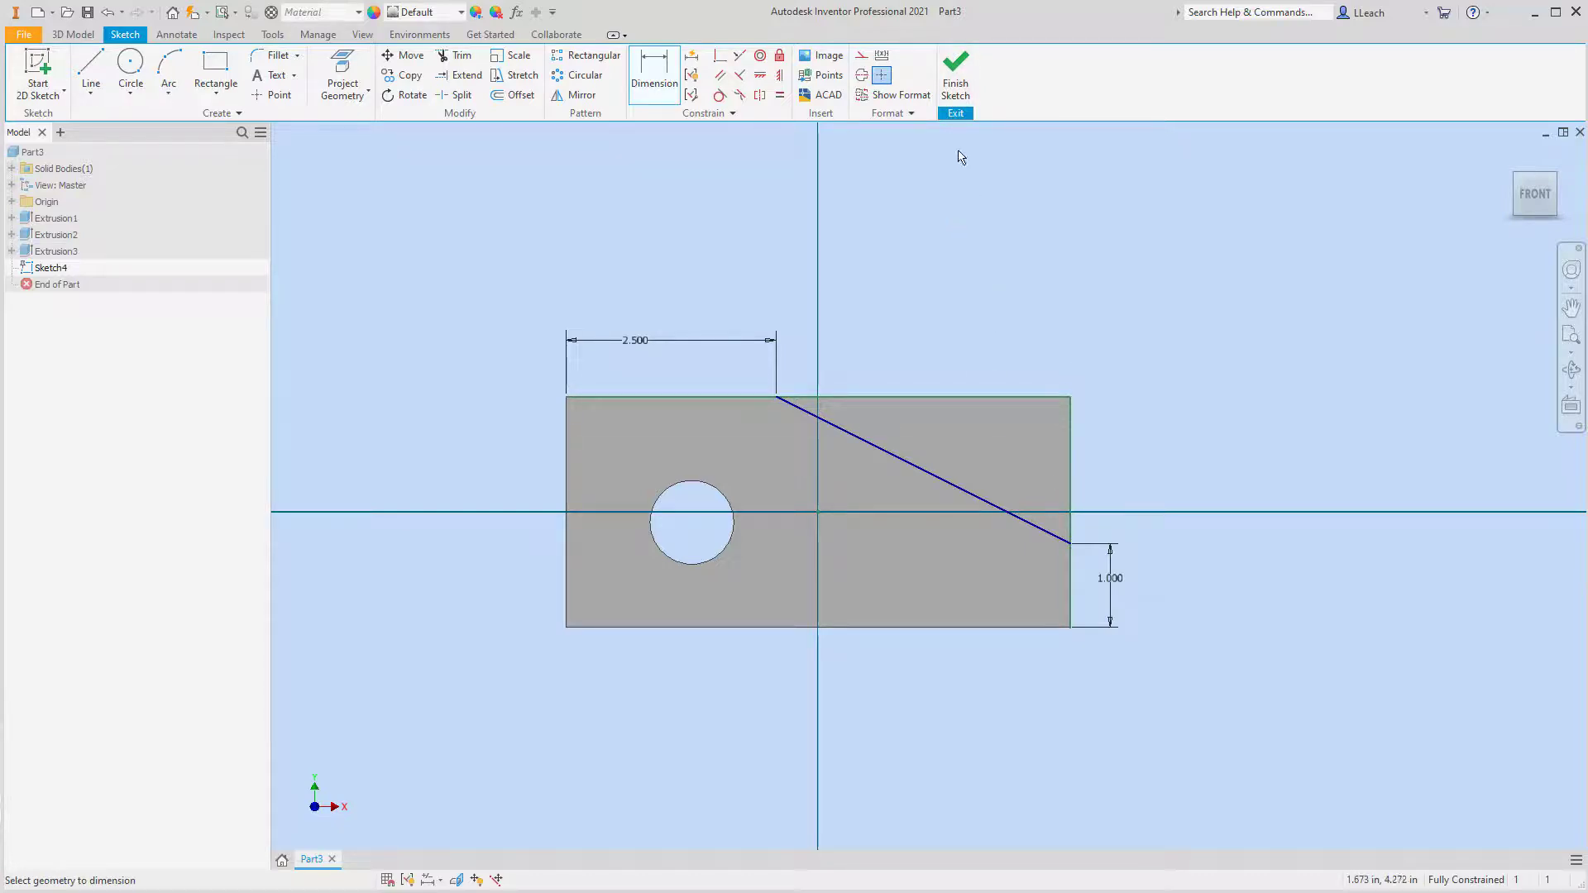
click(958, 87)
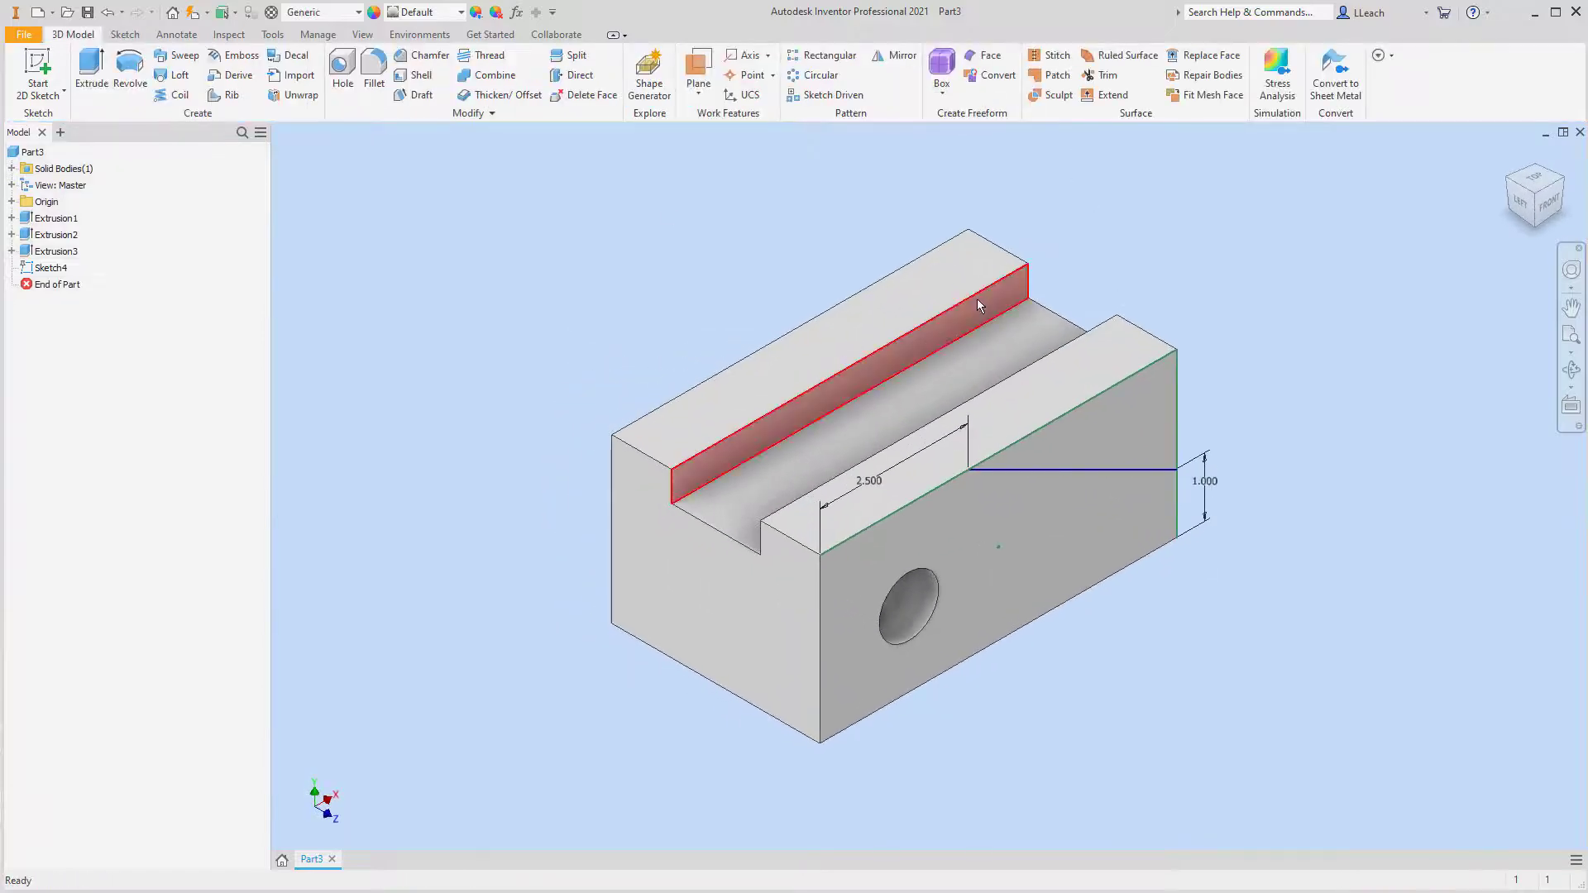
Extrude the triangular profile as a through-all cut to slope the block's upper right end
click(91, 70)
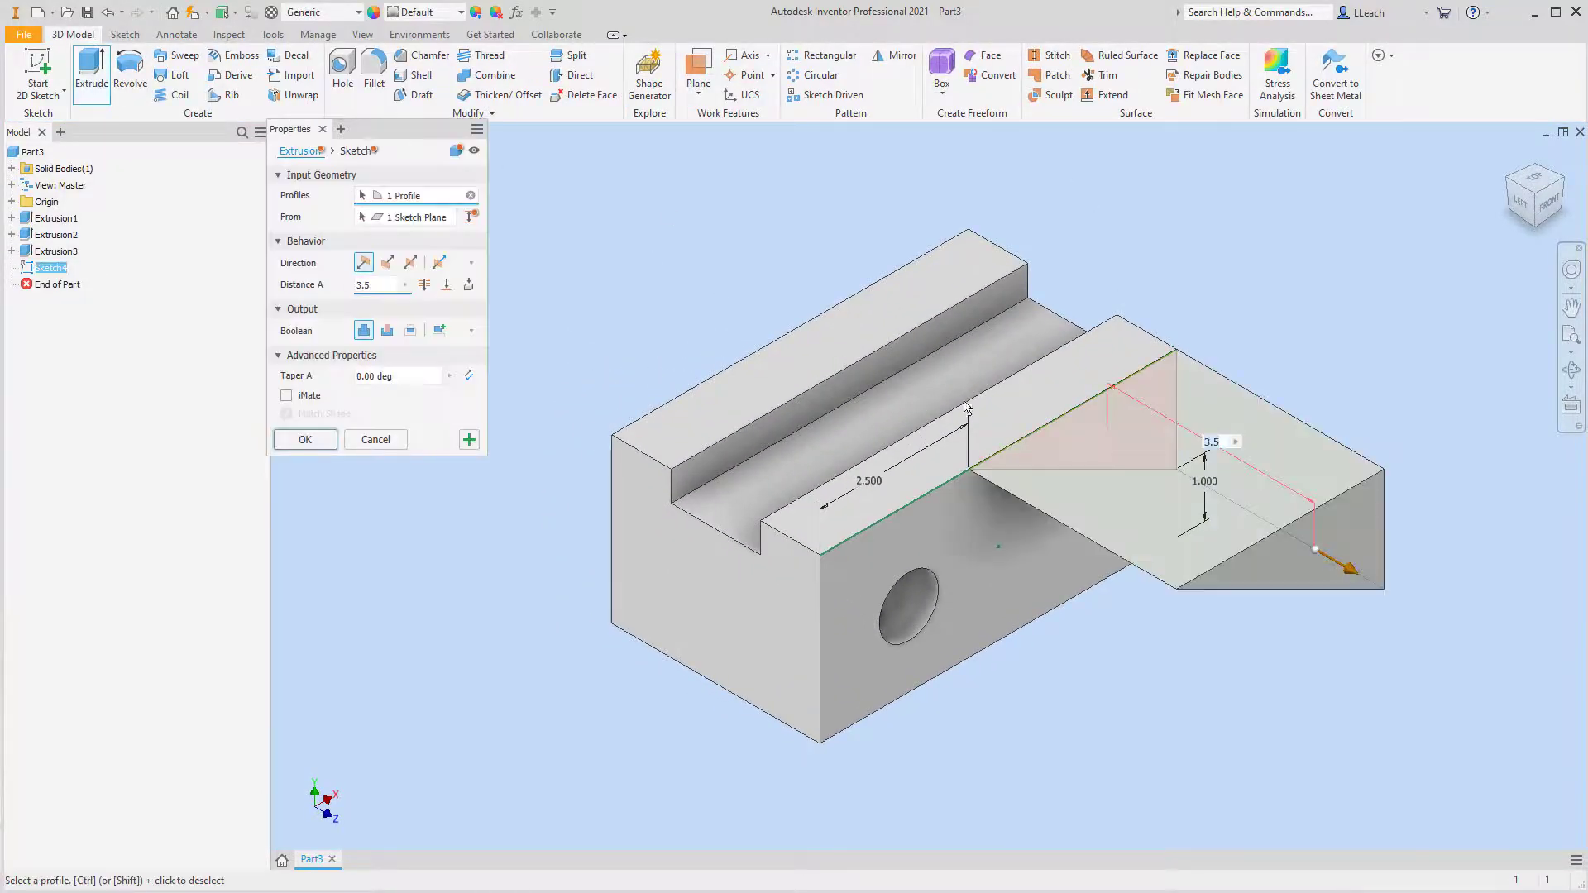
click(388, 330)
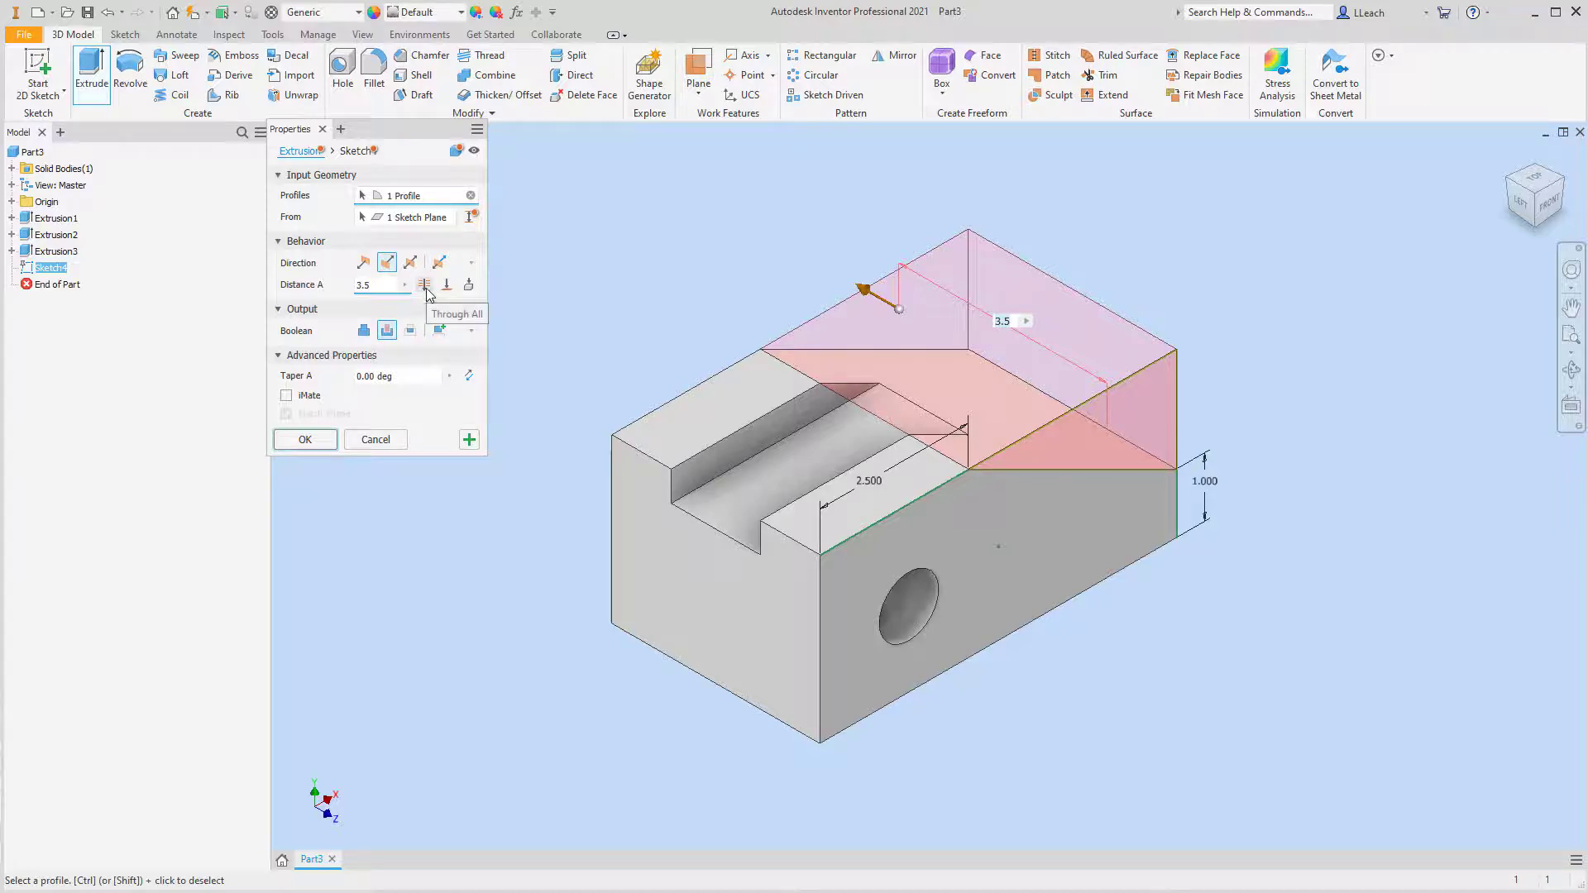
click(425, 286)
click(304, 440)
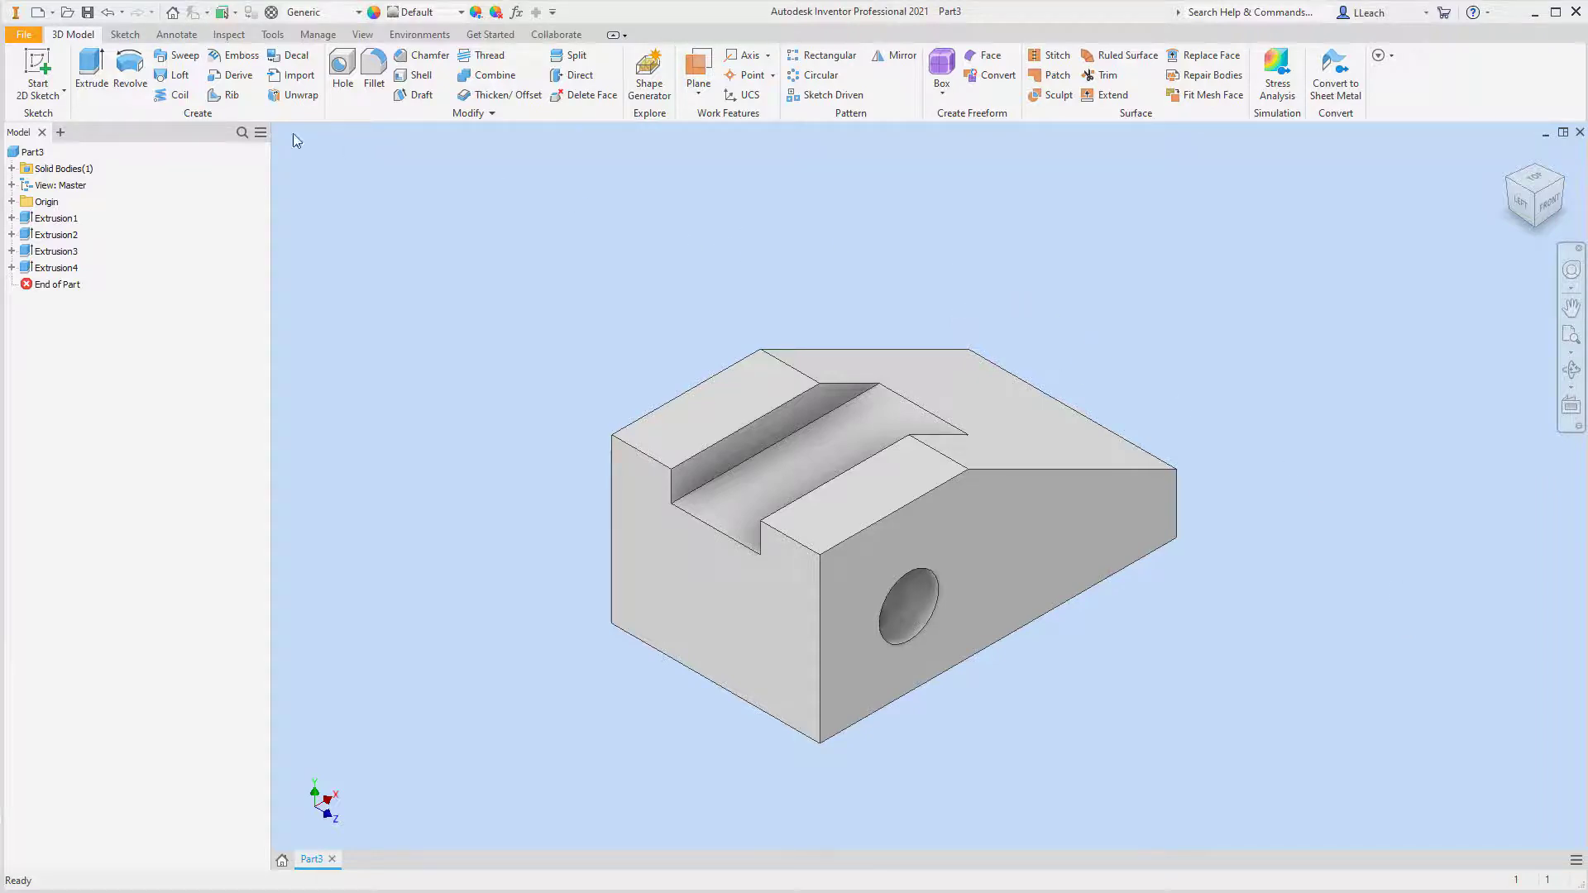
Start a 2D sketch on the block's flat top face beside the slot and project the block's front and right edges into it
click(43, 96)
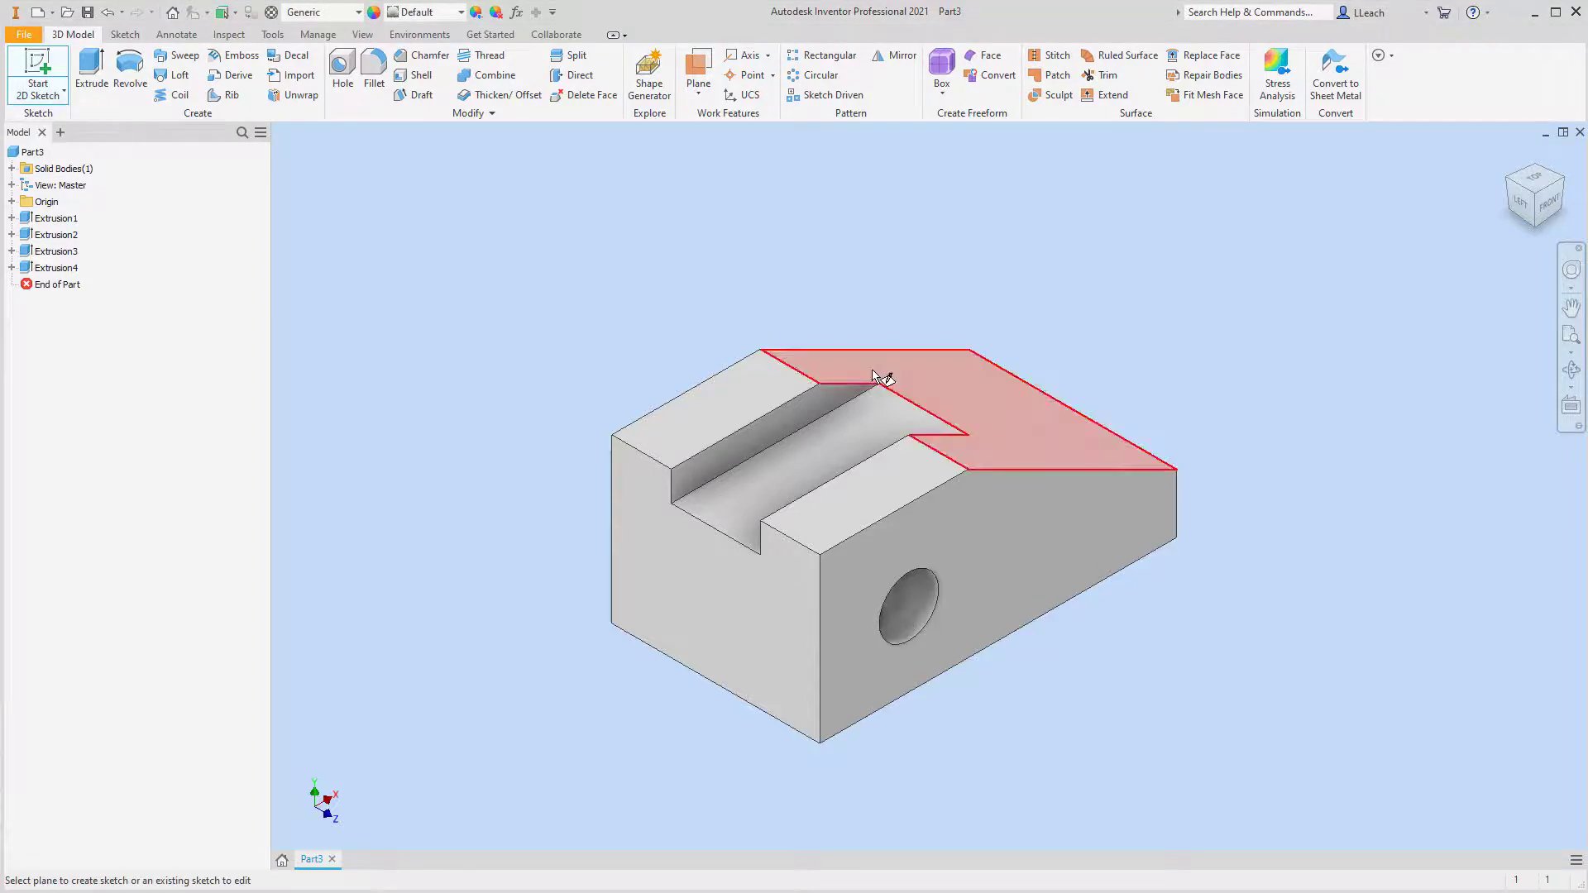
click(871, 499)
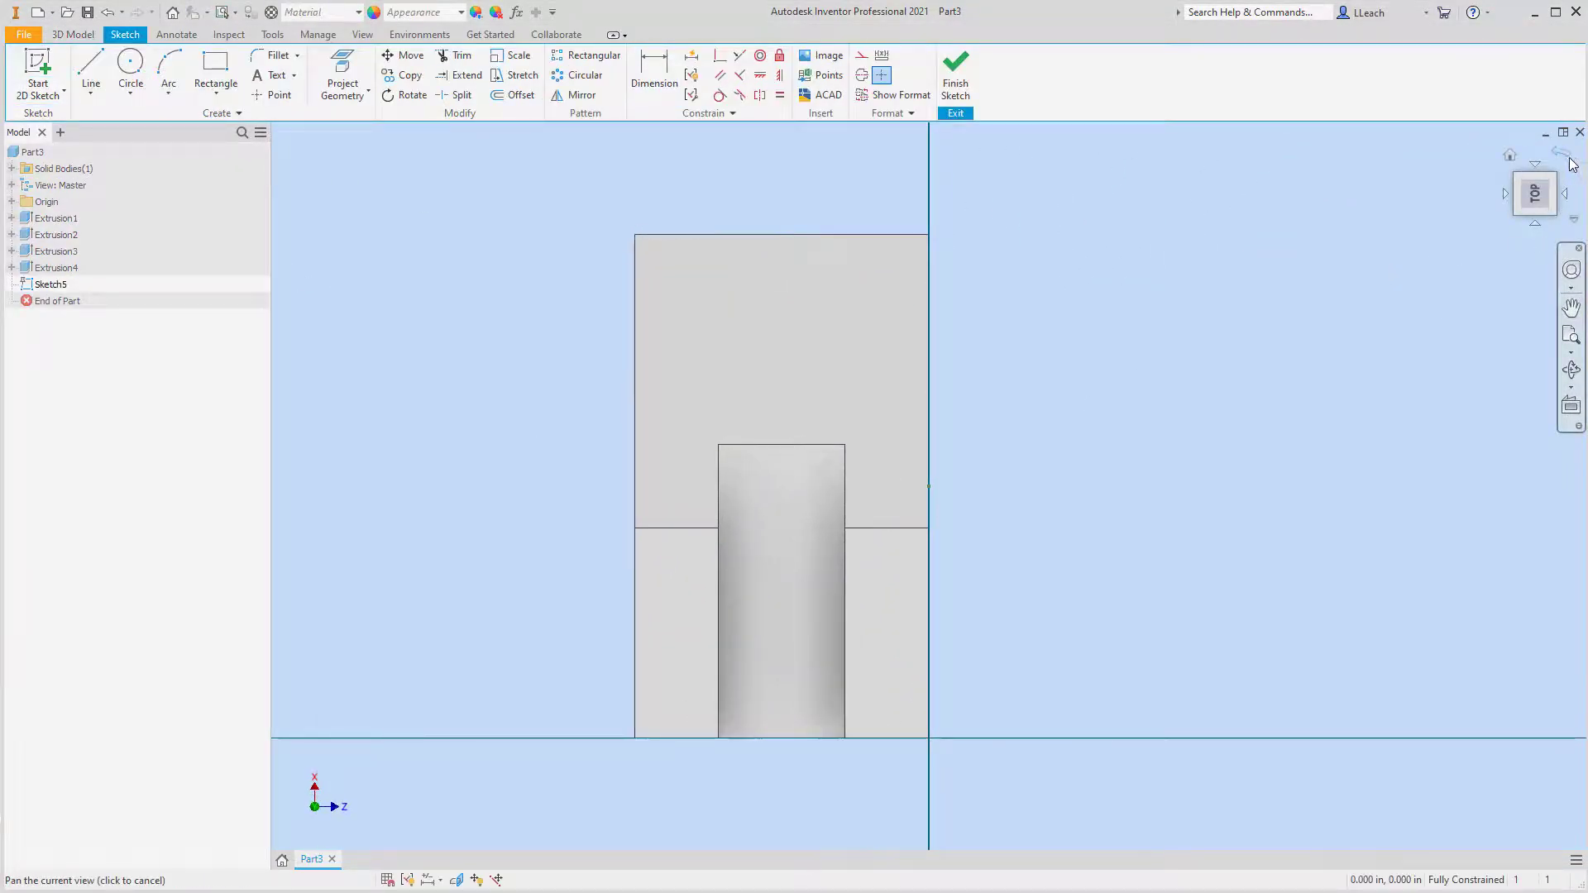
click(1577, 168)
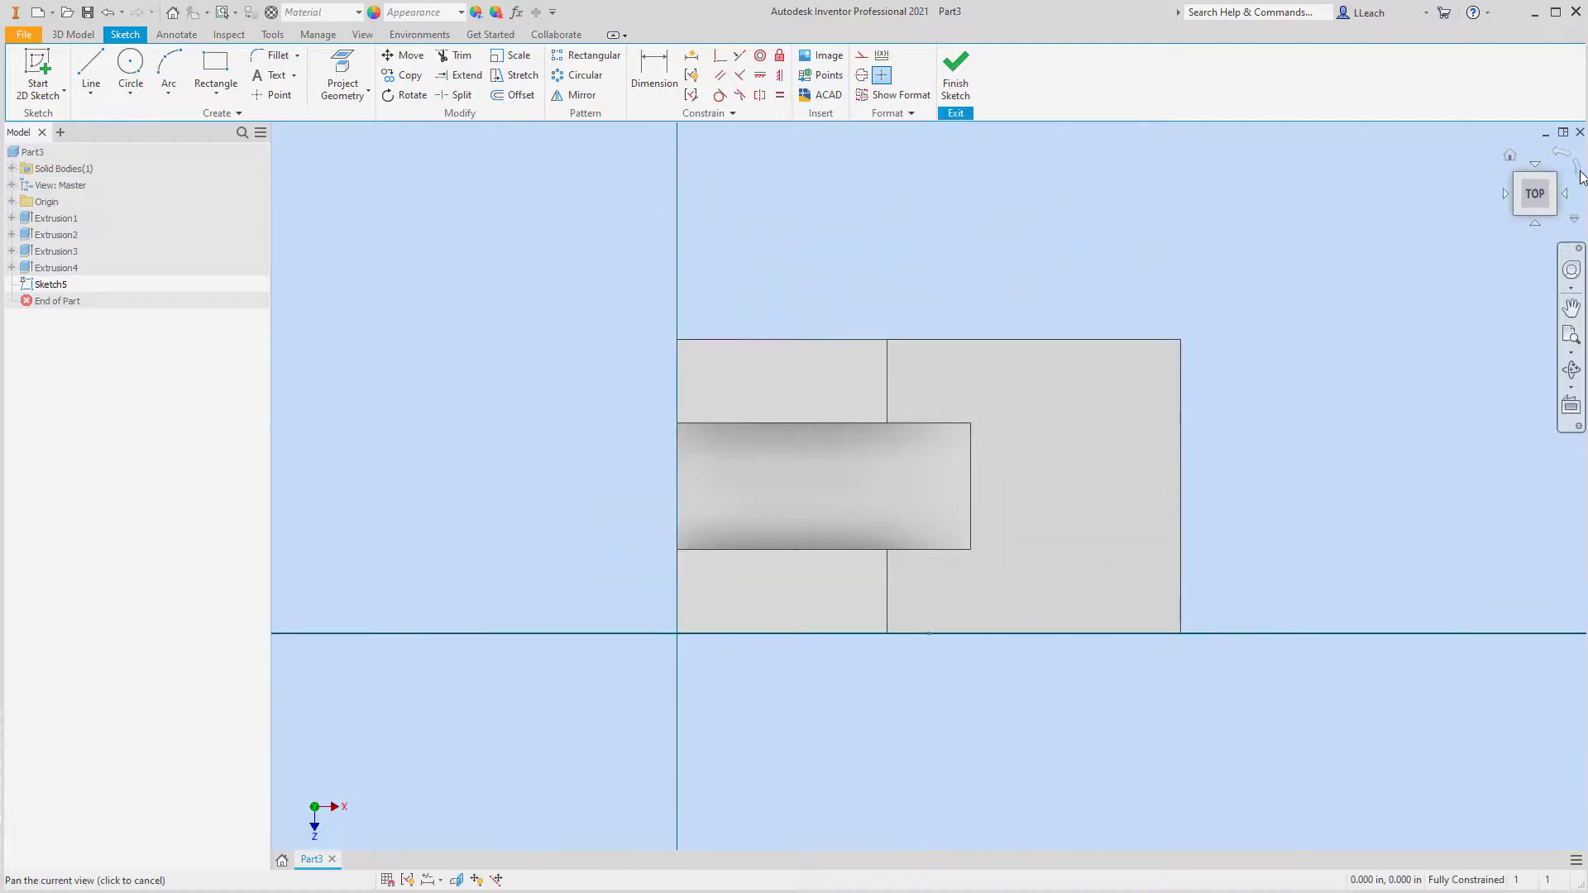
scroll(1121, 412, down, 3)
mouse_move(1122, 413)
middle_down()
mouse_move(1164, 322)
mouse_move(1188, 318)
middle_up()
scroll(1188, 317, down, 3)
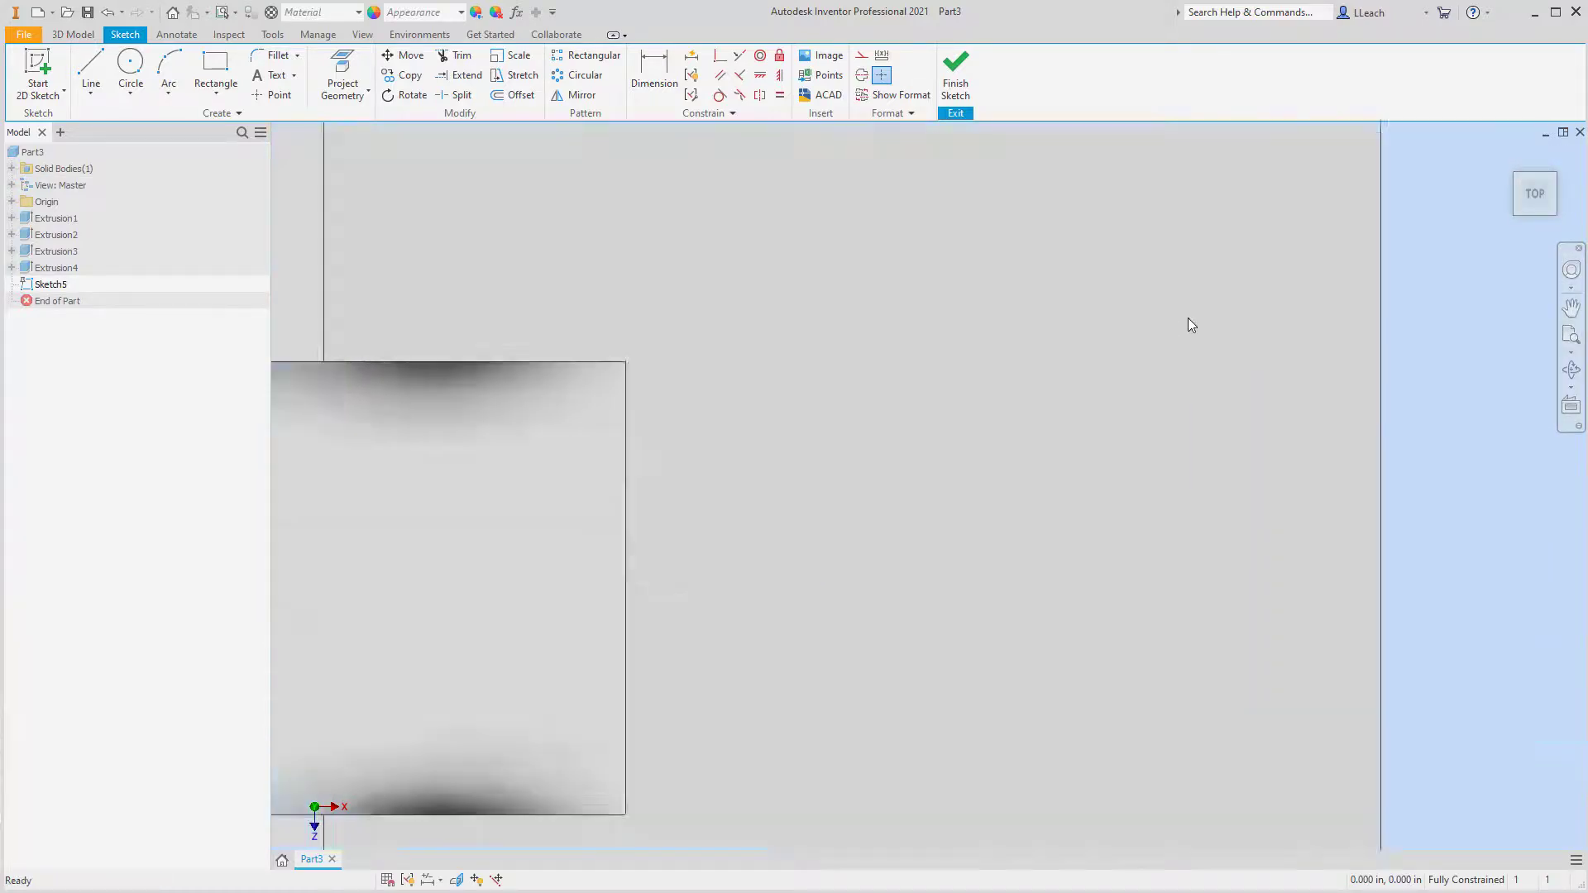
scroll(1188, 318, up, 5)
scroll(1188, 318, up, 3)
scroll(1184, 314, down, 4)
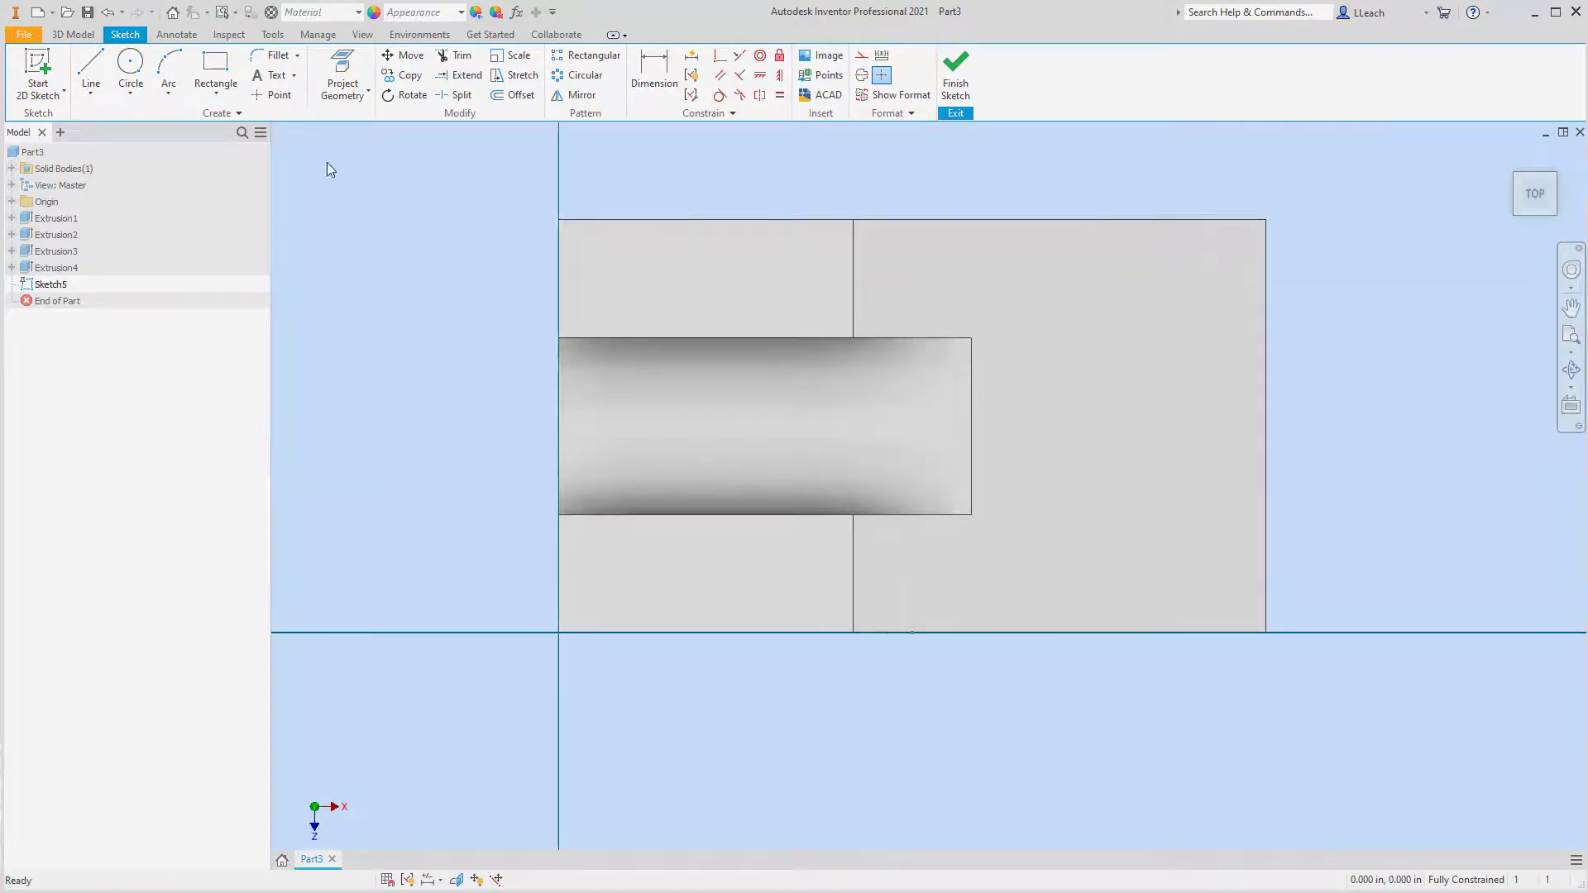
click(343, 76)
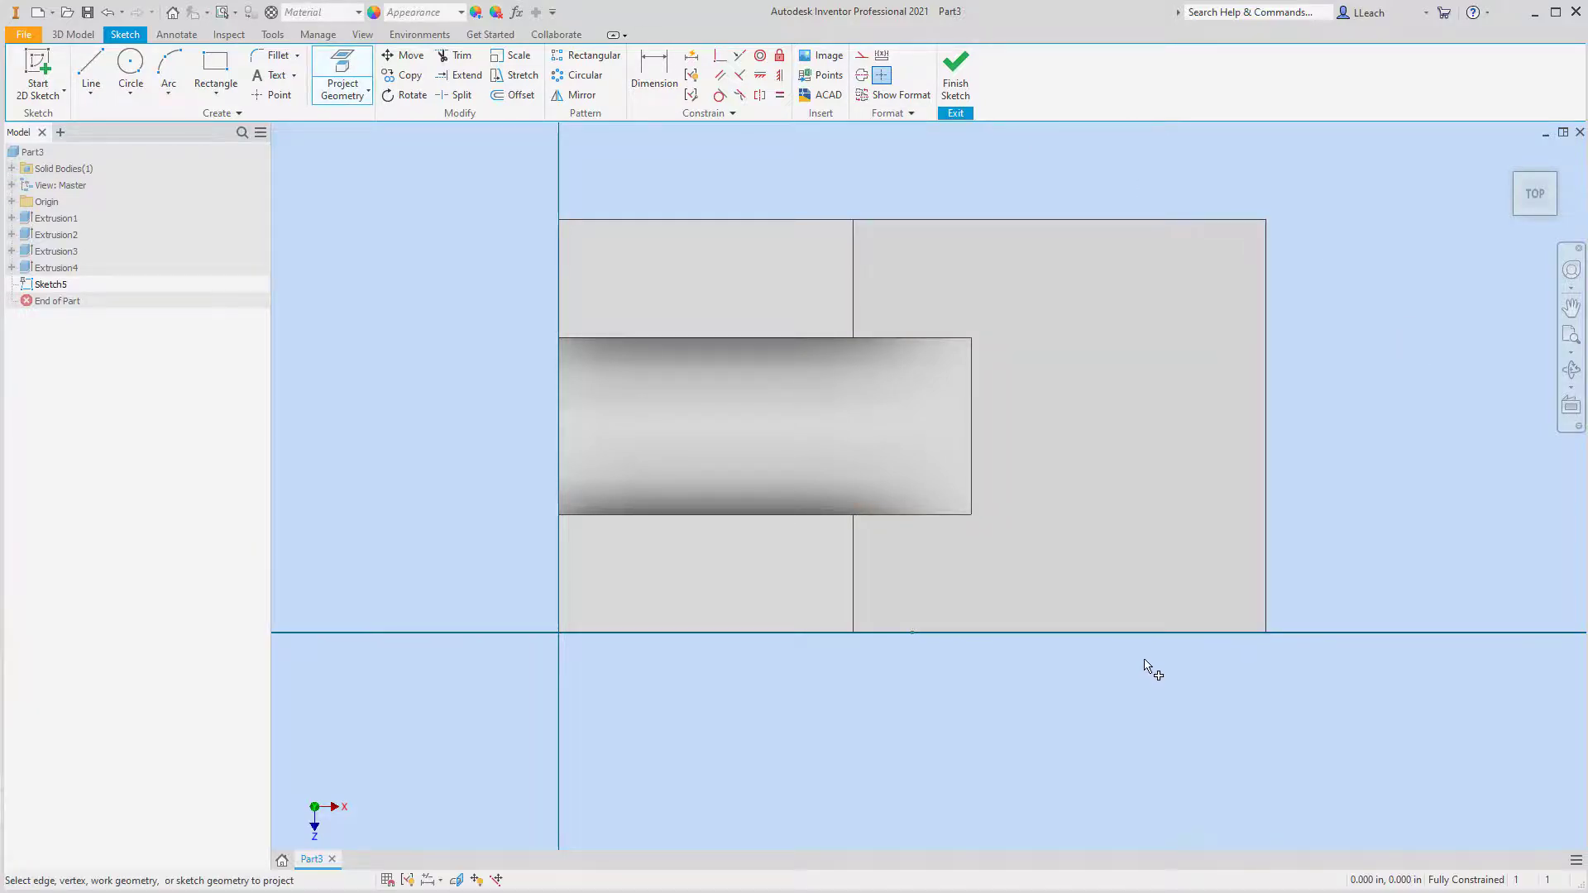
click(1042, 633)
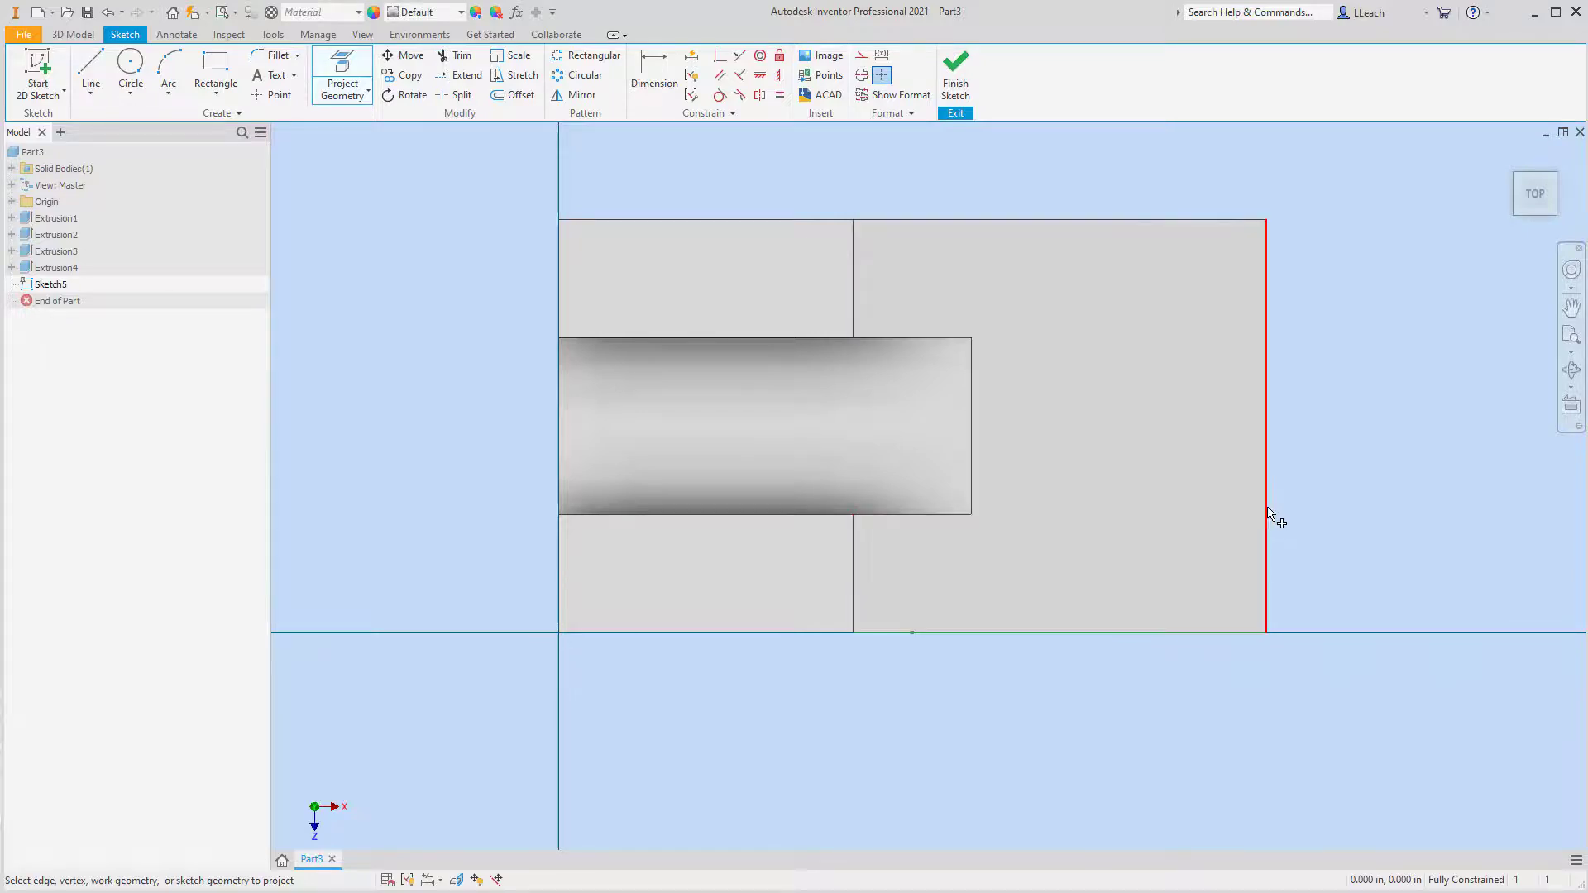
click(1267, 506)
Sketch a diagonal line across the front-right corner, from about 3.58 in along the front edge to about 1.29 in up the right edge
click(108, 69)
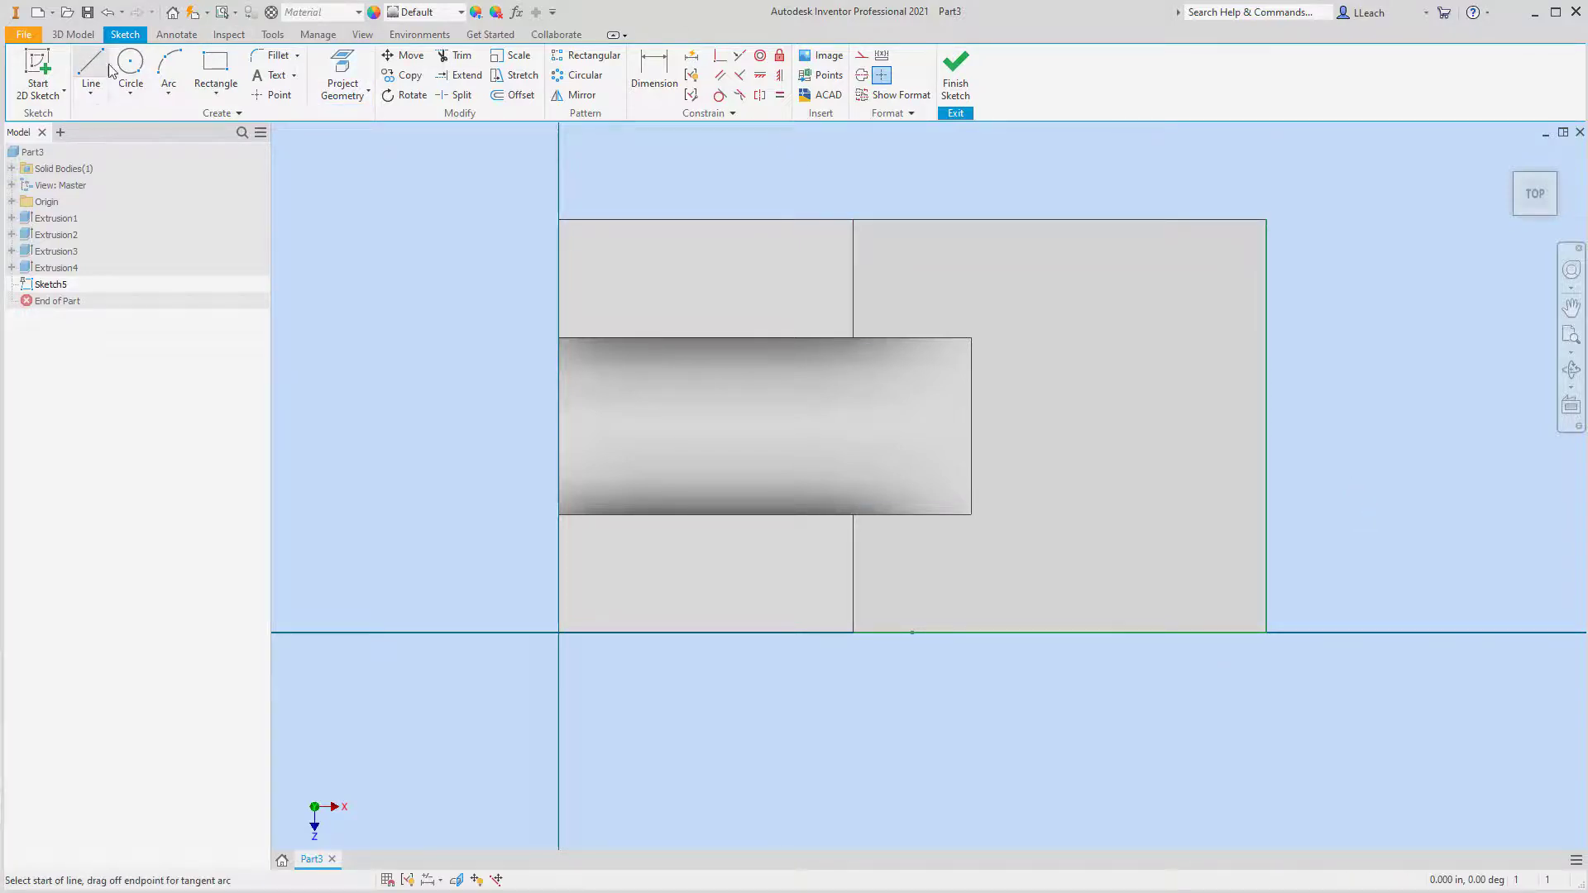
click(982, 634)
click(1266, 482)
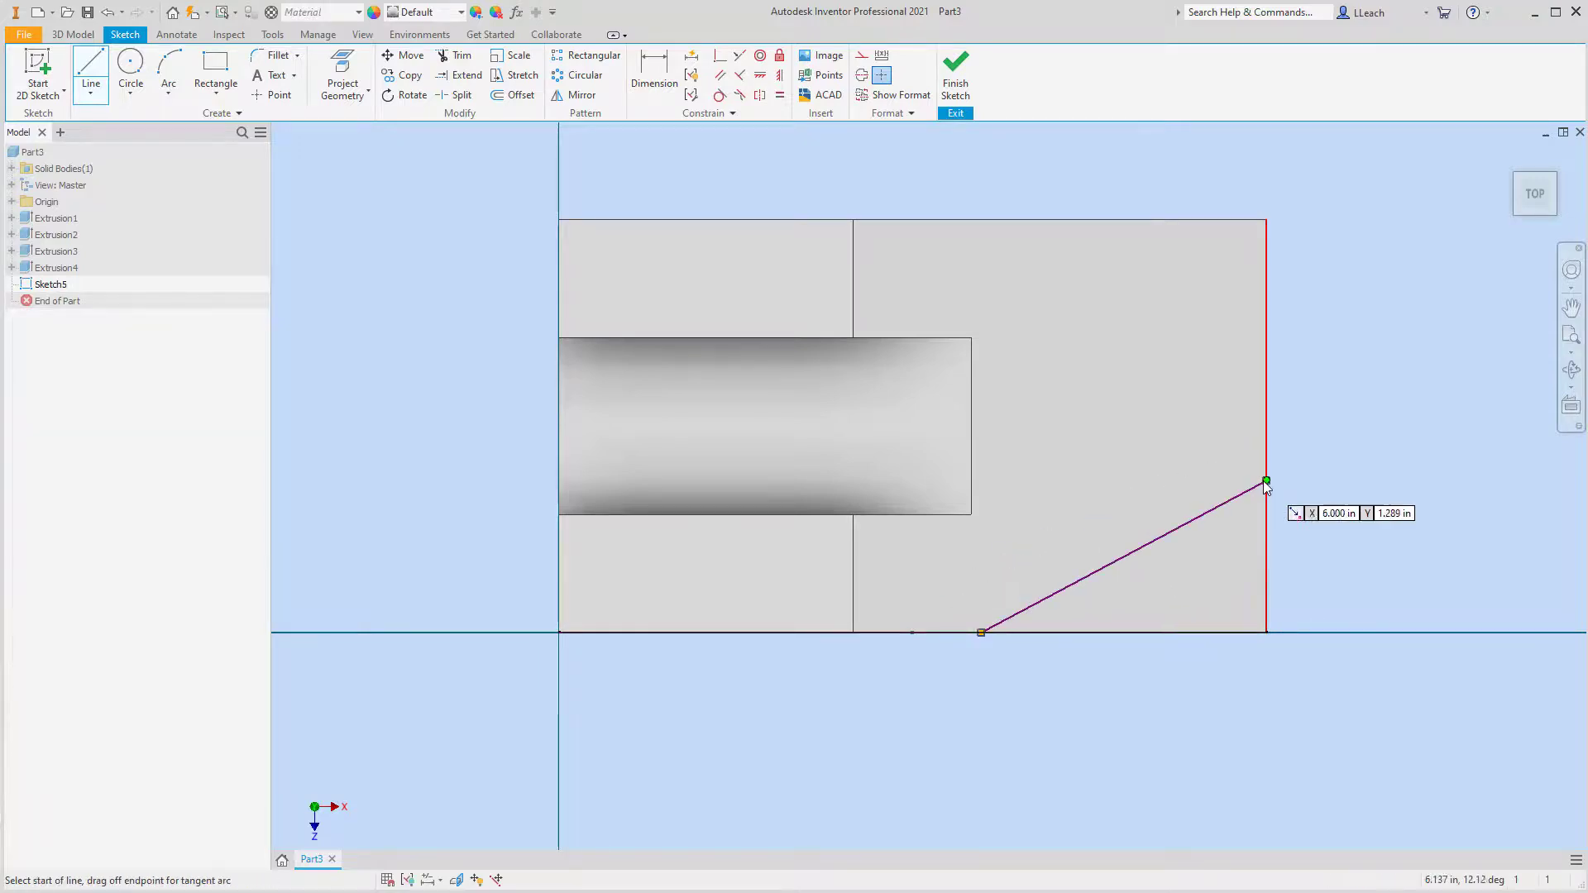
right_click(1333, 403)
click(1375, 404)
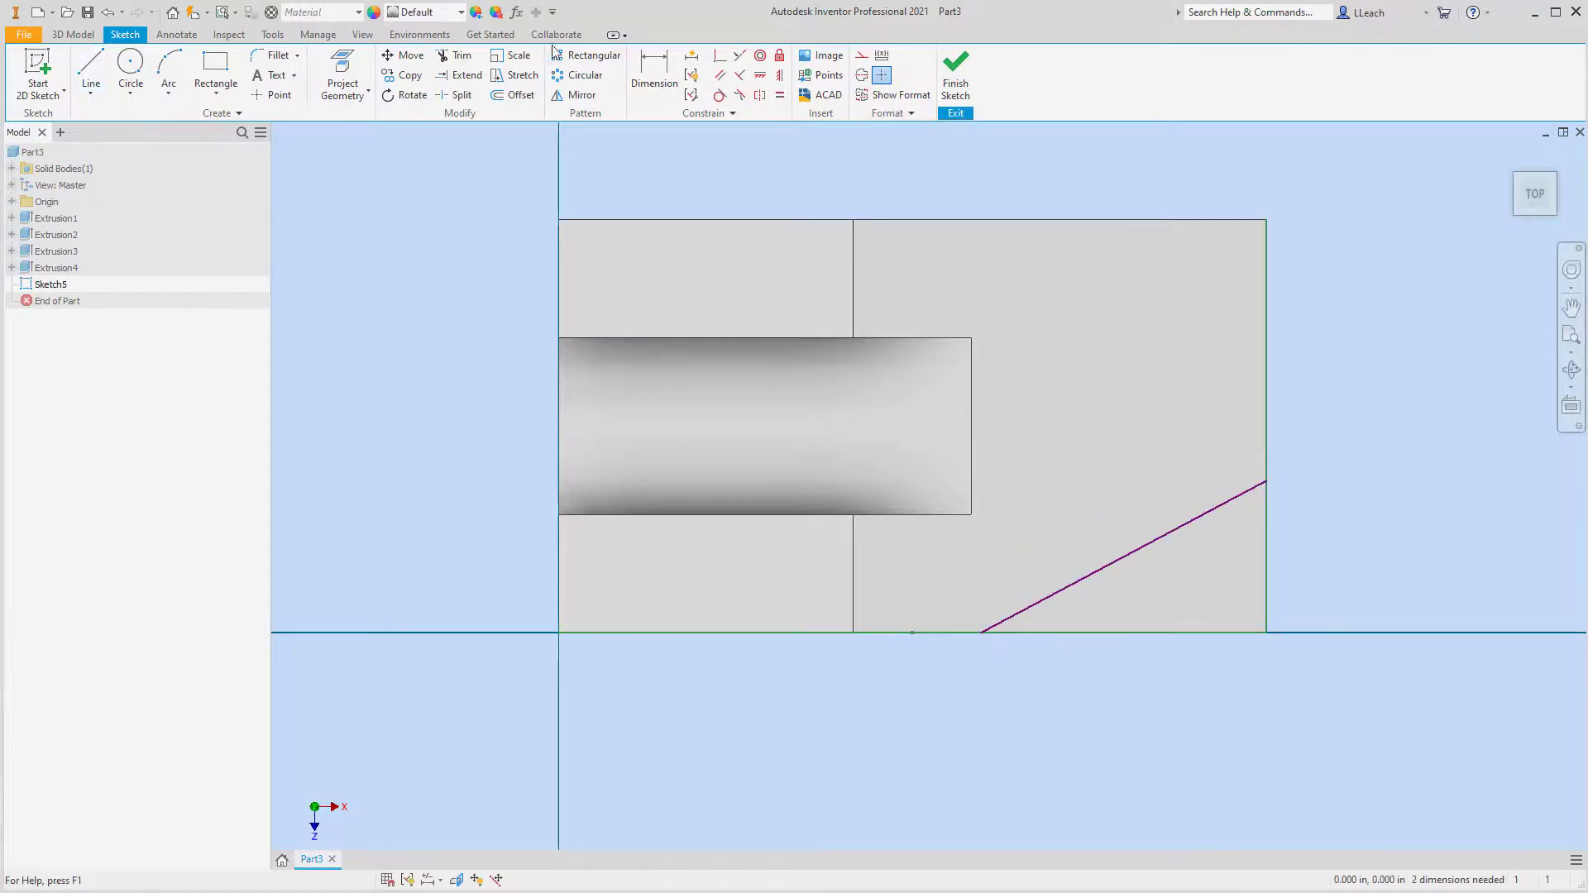
Dimension the diagonal line's front-edge endpoint 4 in from the block's left edge
click(652, 85)
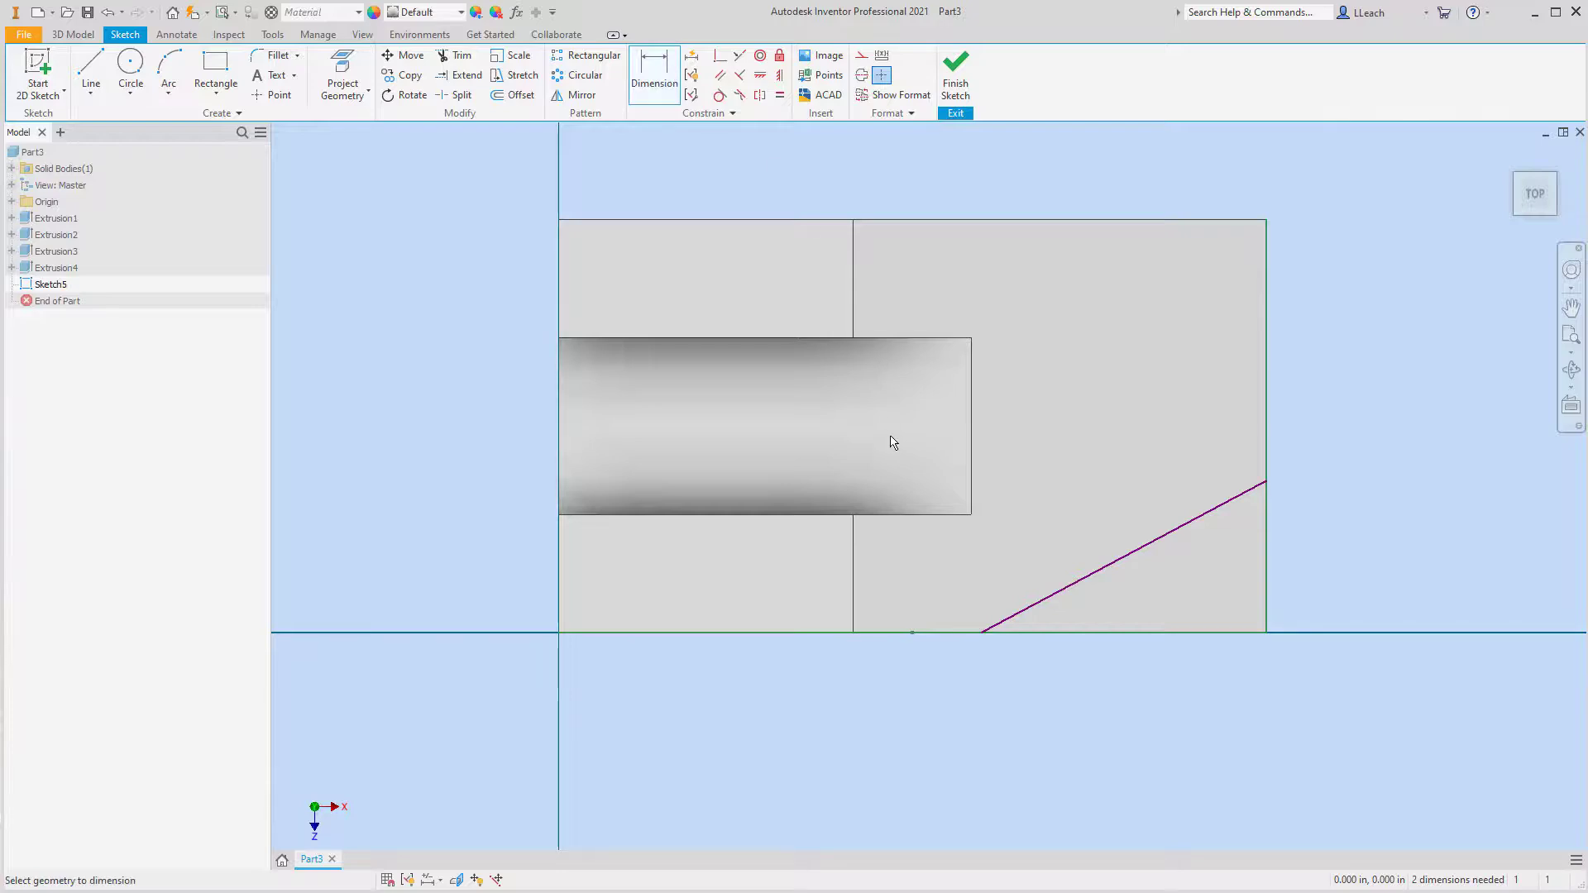
click(559, 563)
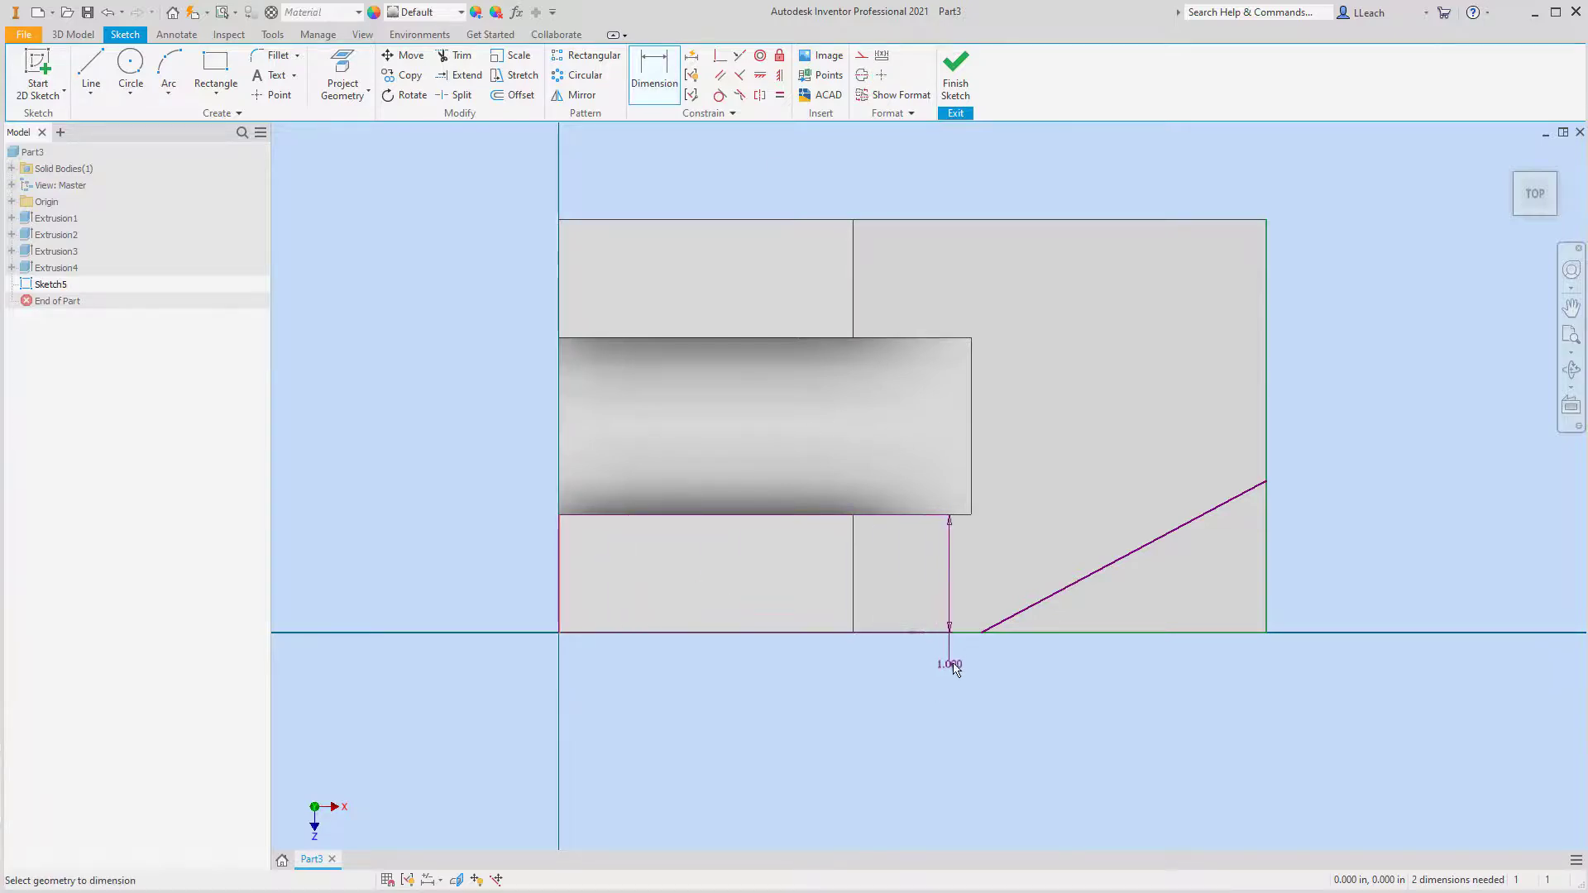
click(981, 635)
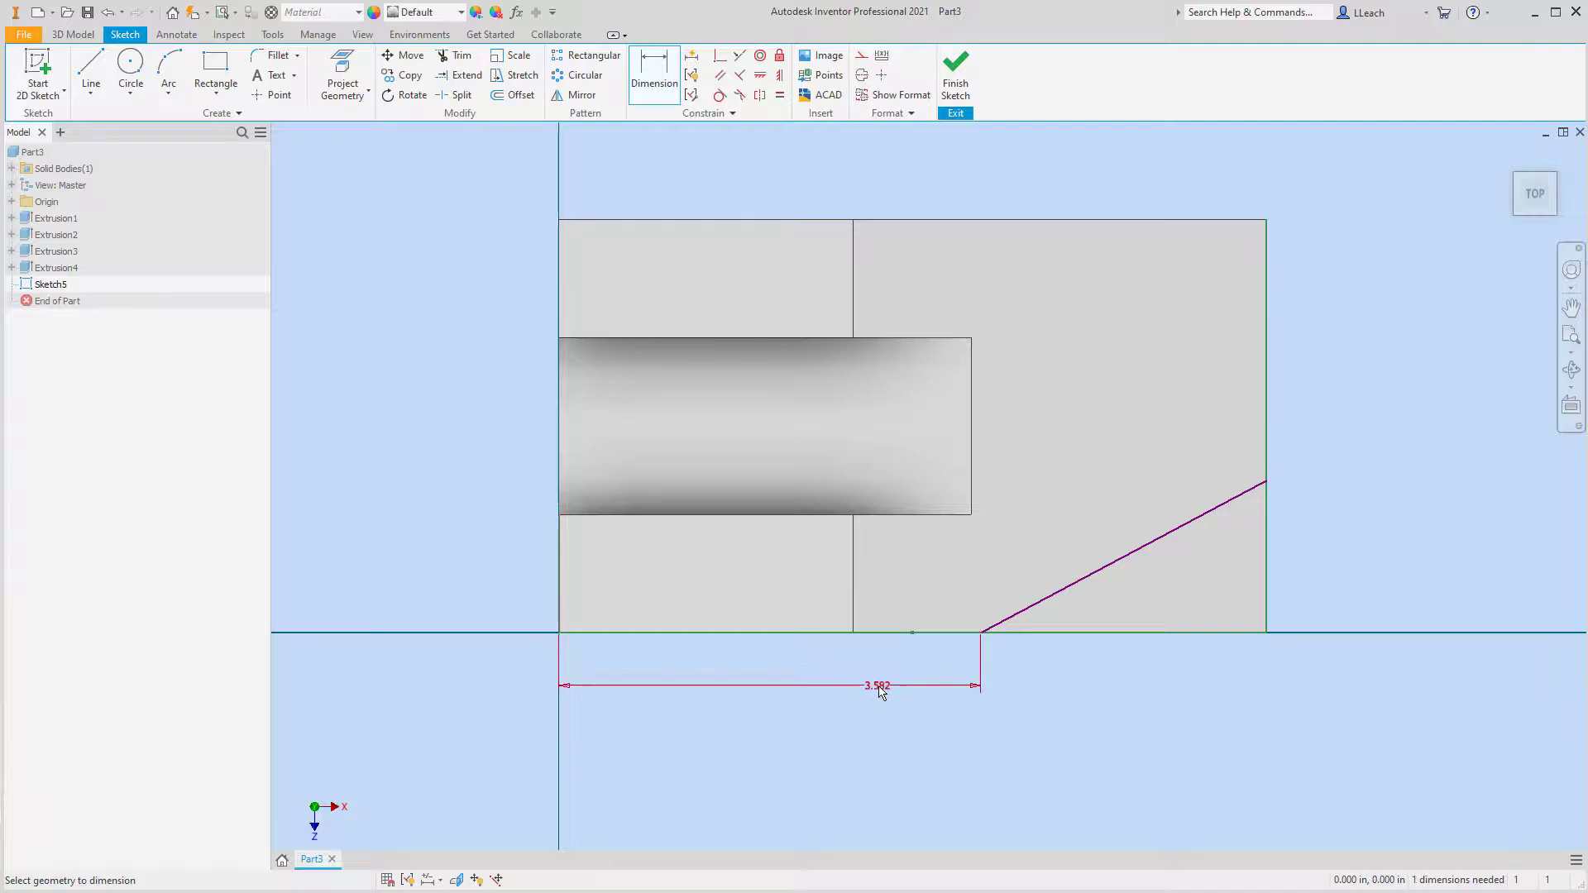
click(881, 691)
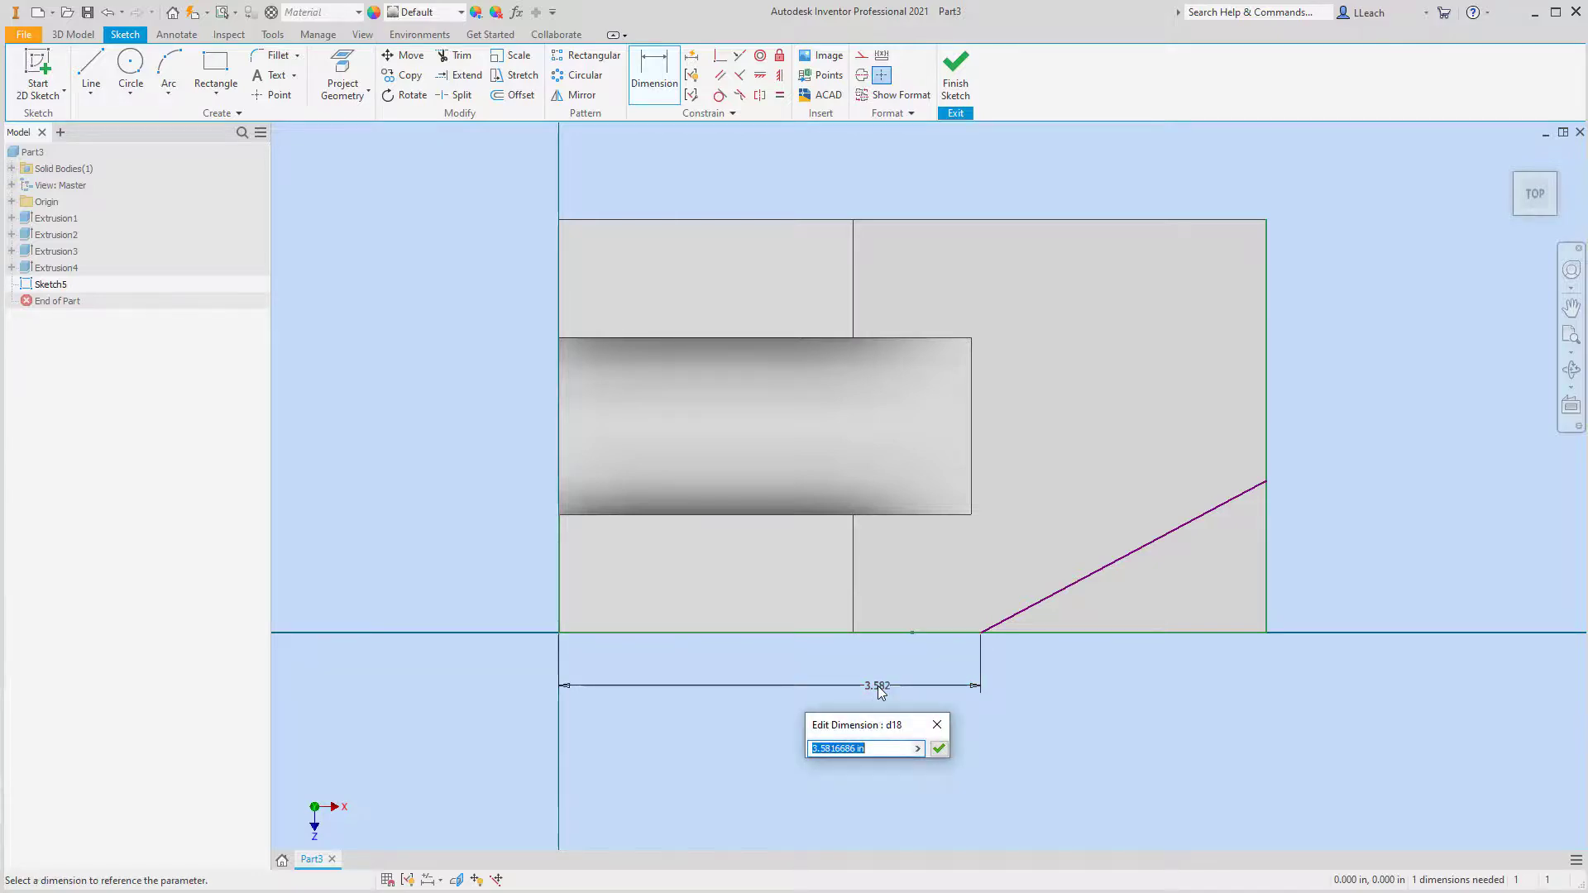
text(4)
click(939, 748)
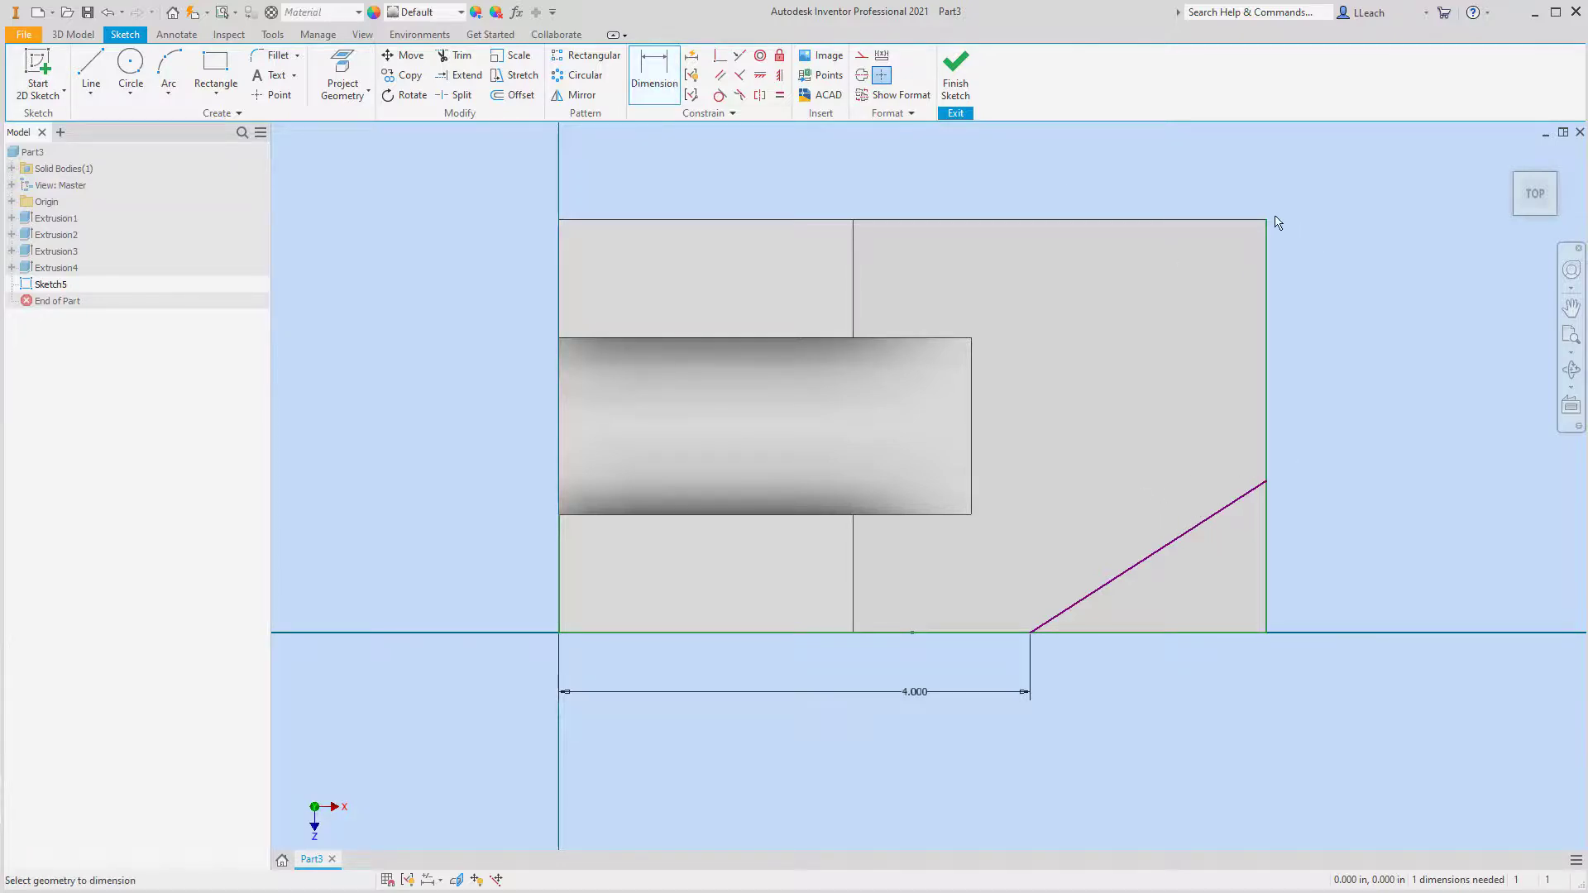
Dimension the diagonal line's right-edge endpoint 1.75 in from the back-right corner and finish the sketch
click(1268, 475)
click(1312, 369)
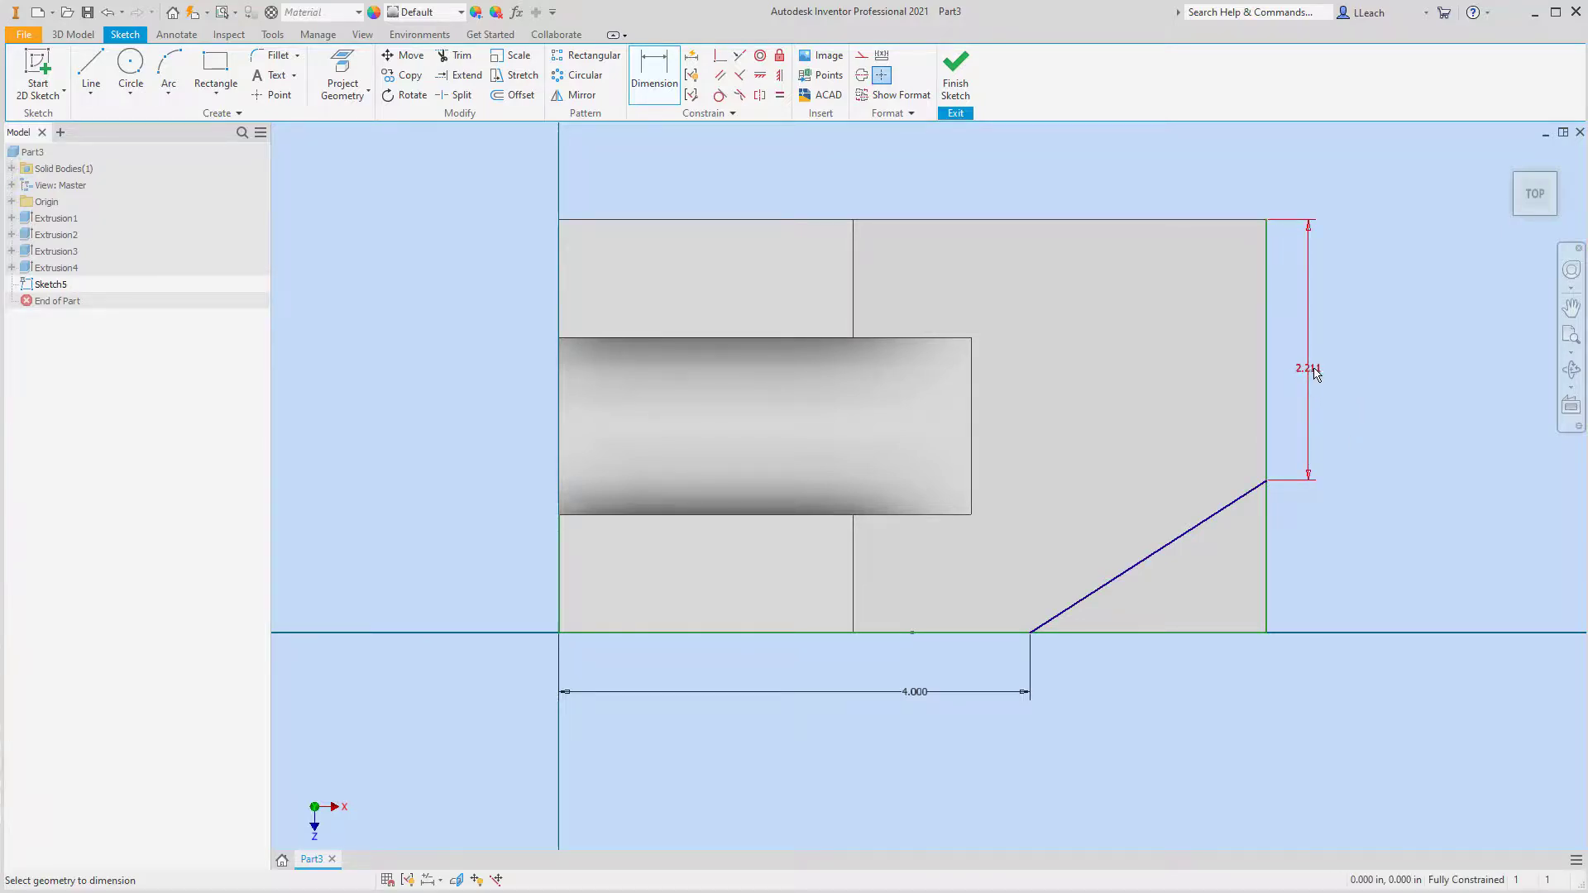
text(1.75)
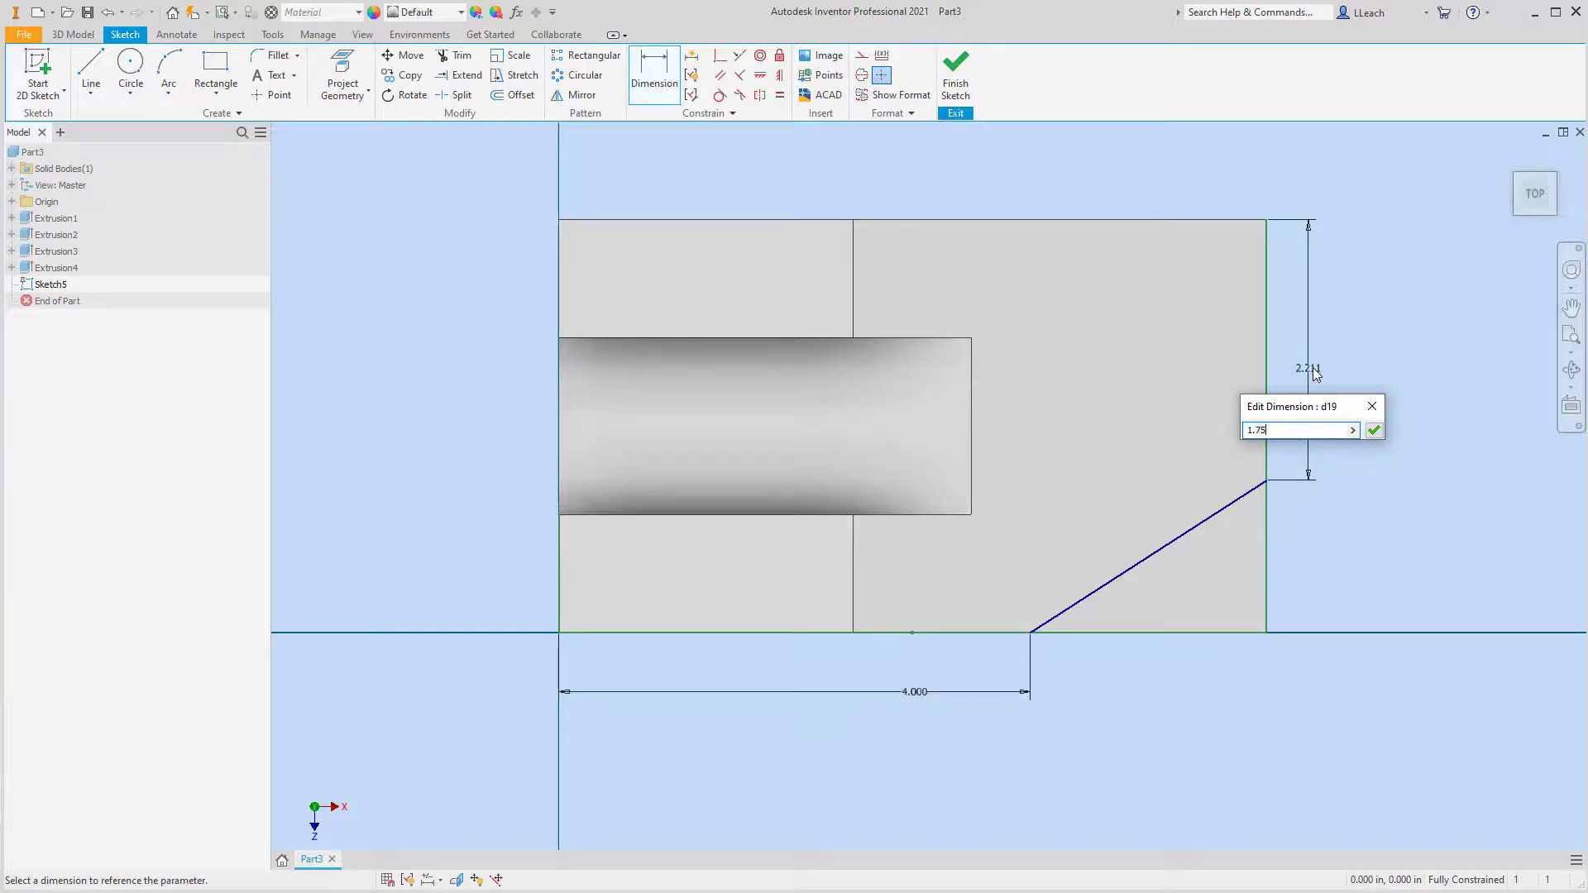
key(Return)
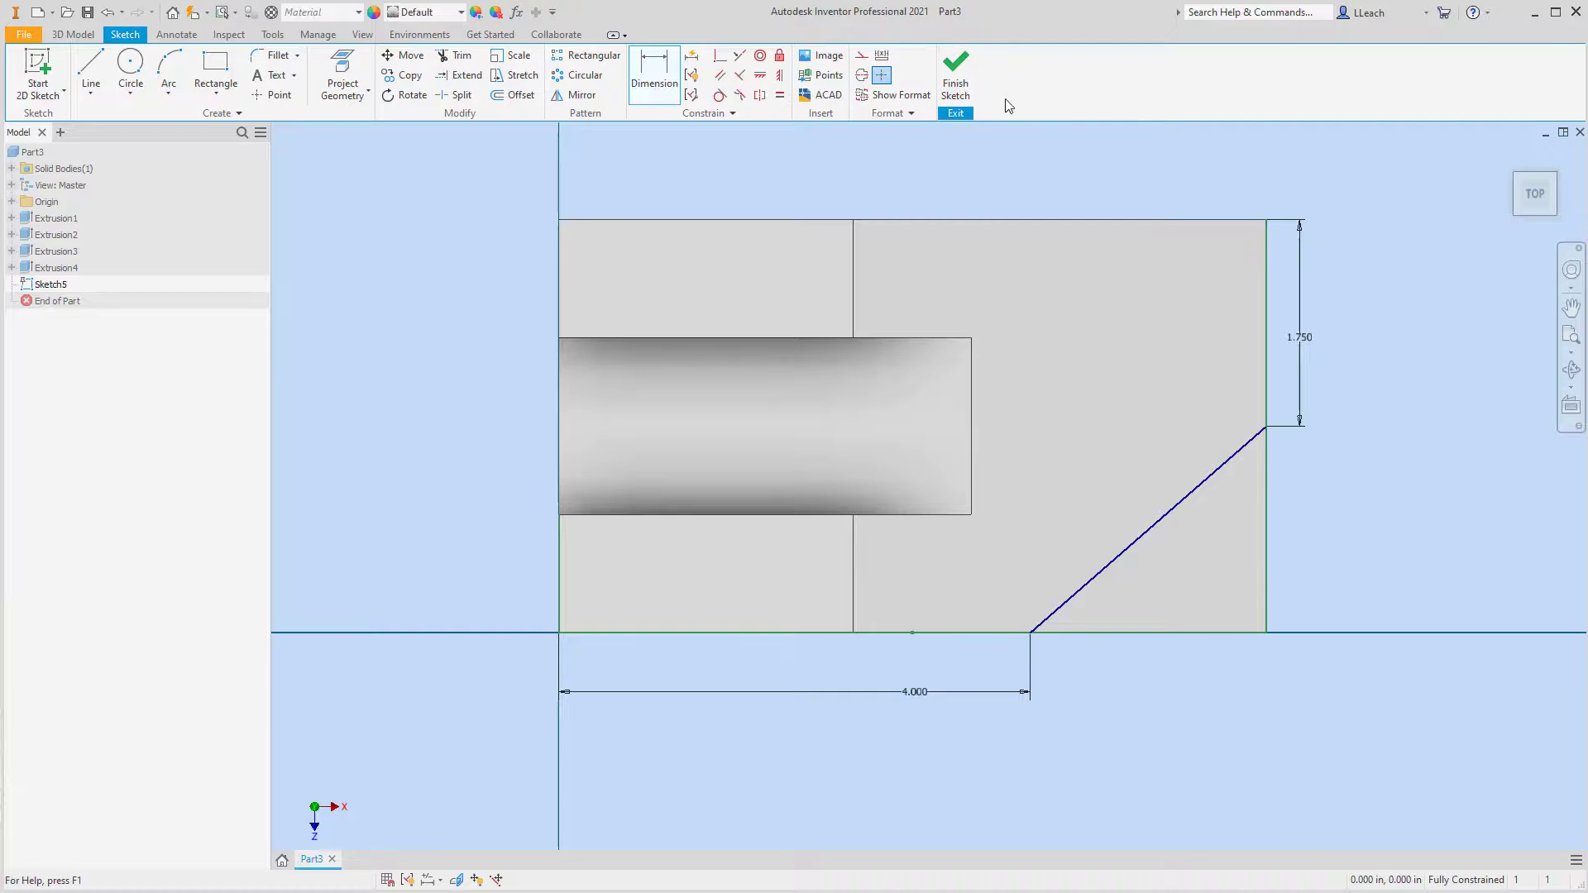
click(957, 83)
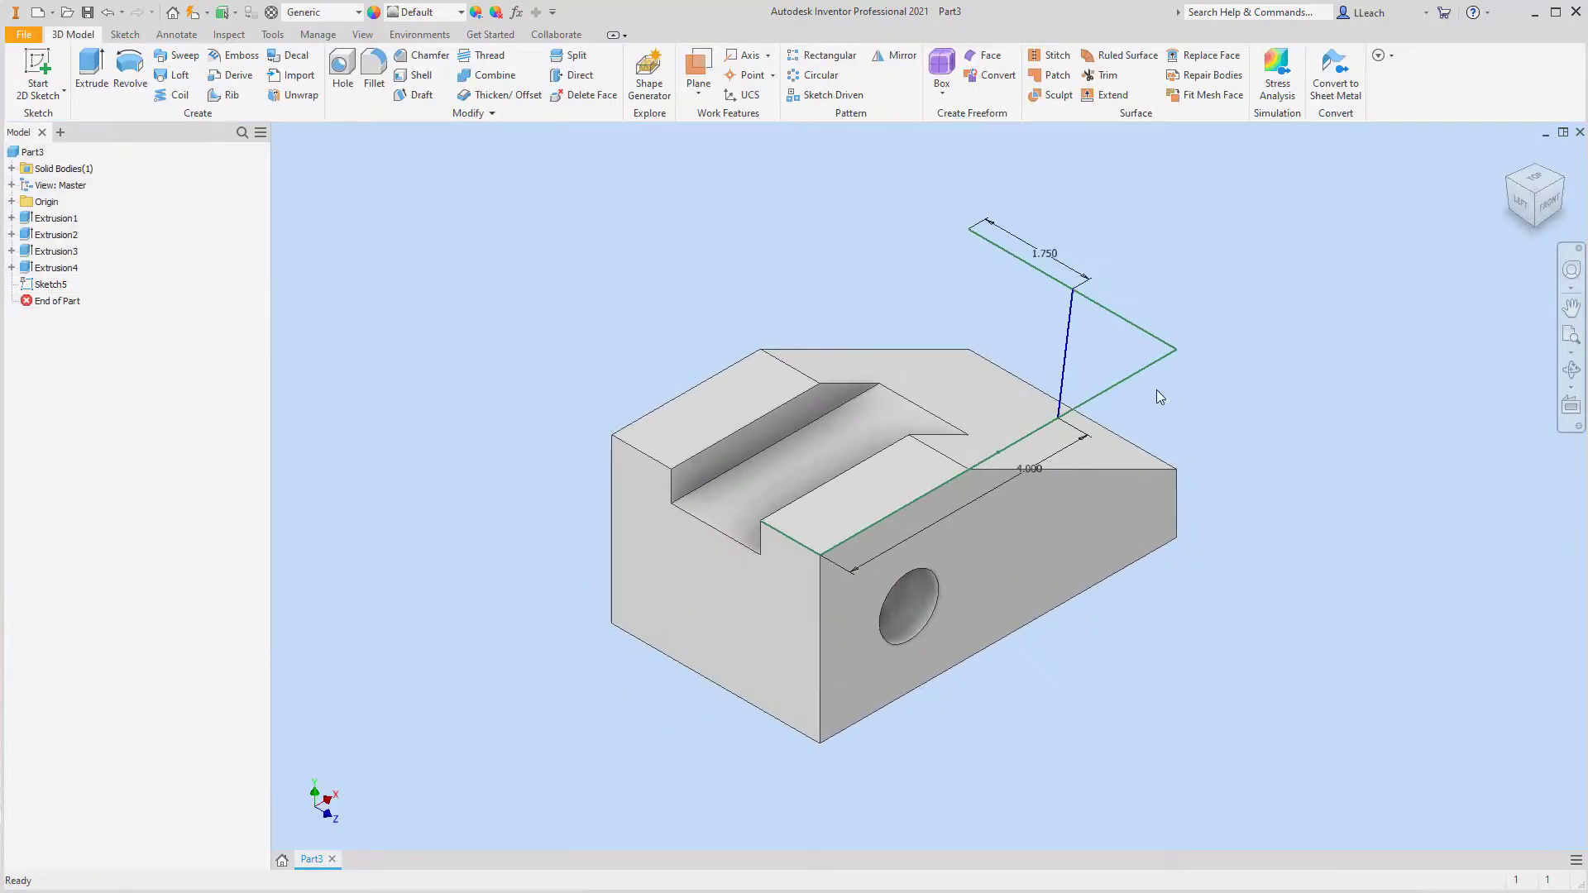
Extrude the triangular corner profile down into the block as a Through All cut, removing the front-right corner
click(91, 68)
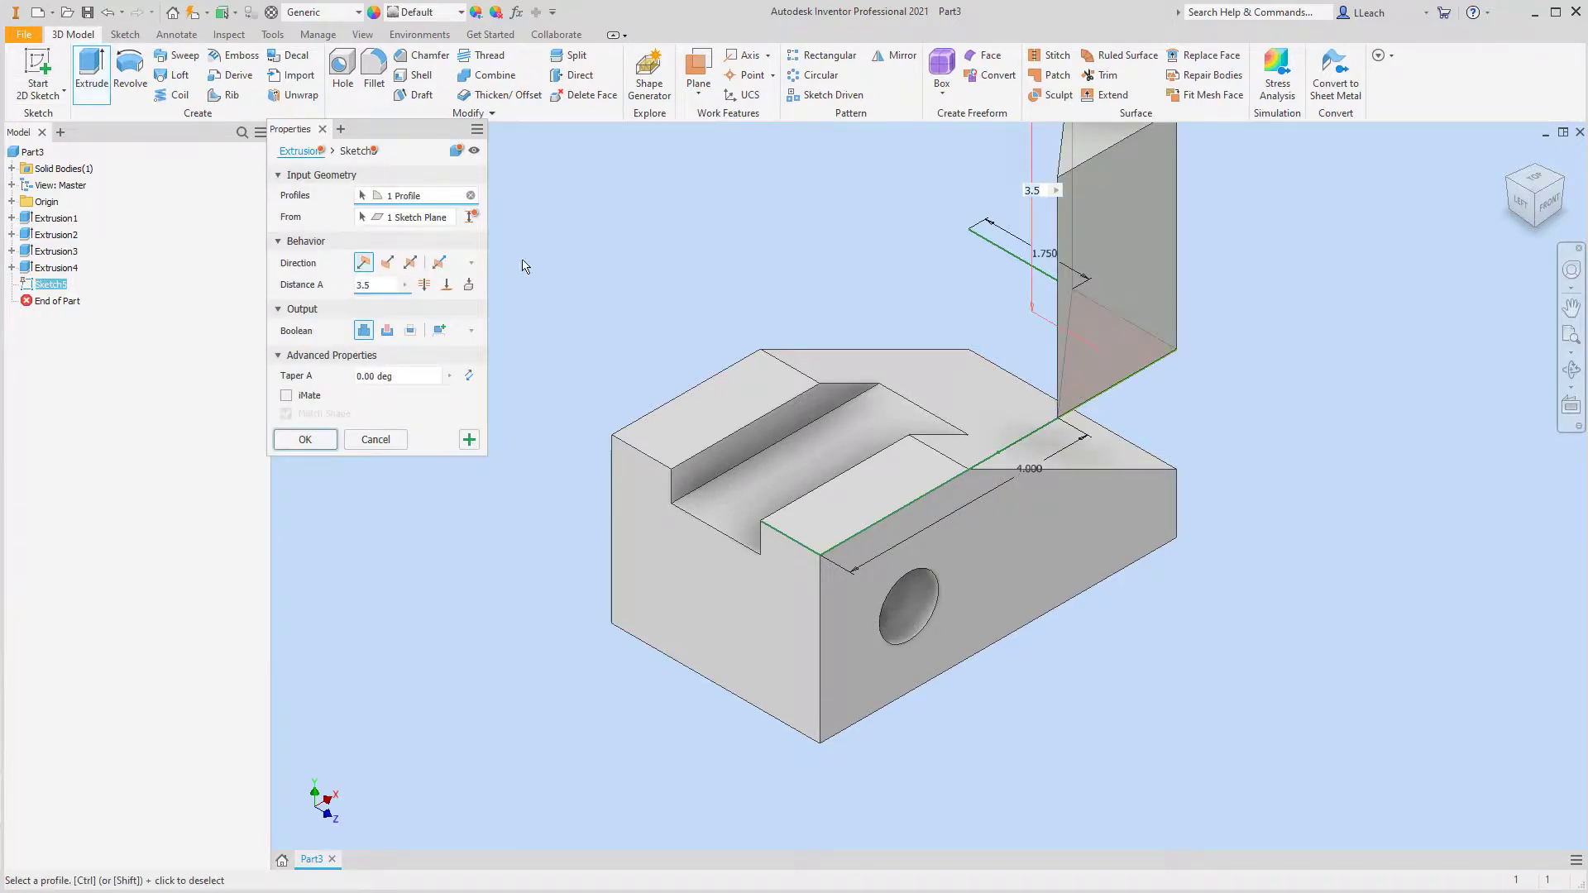
click(387, 330)
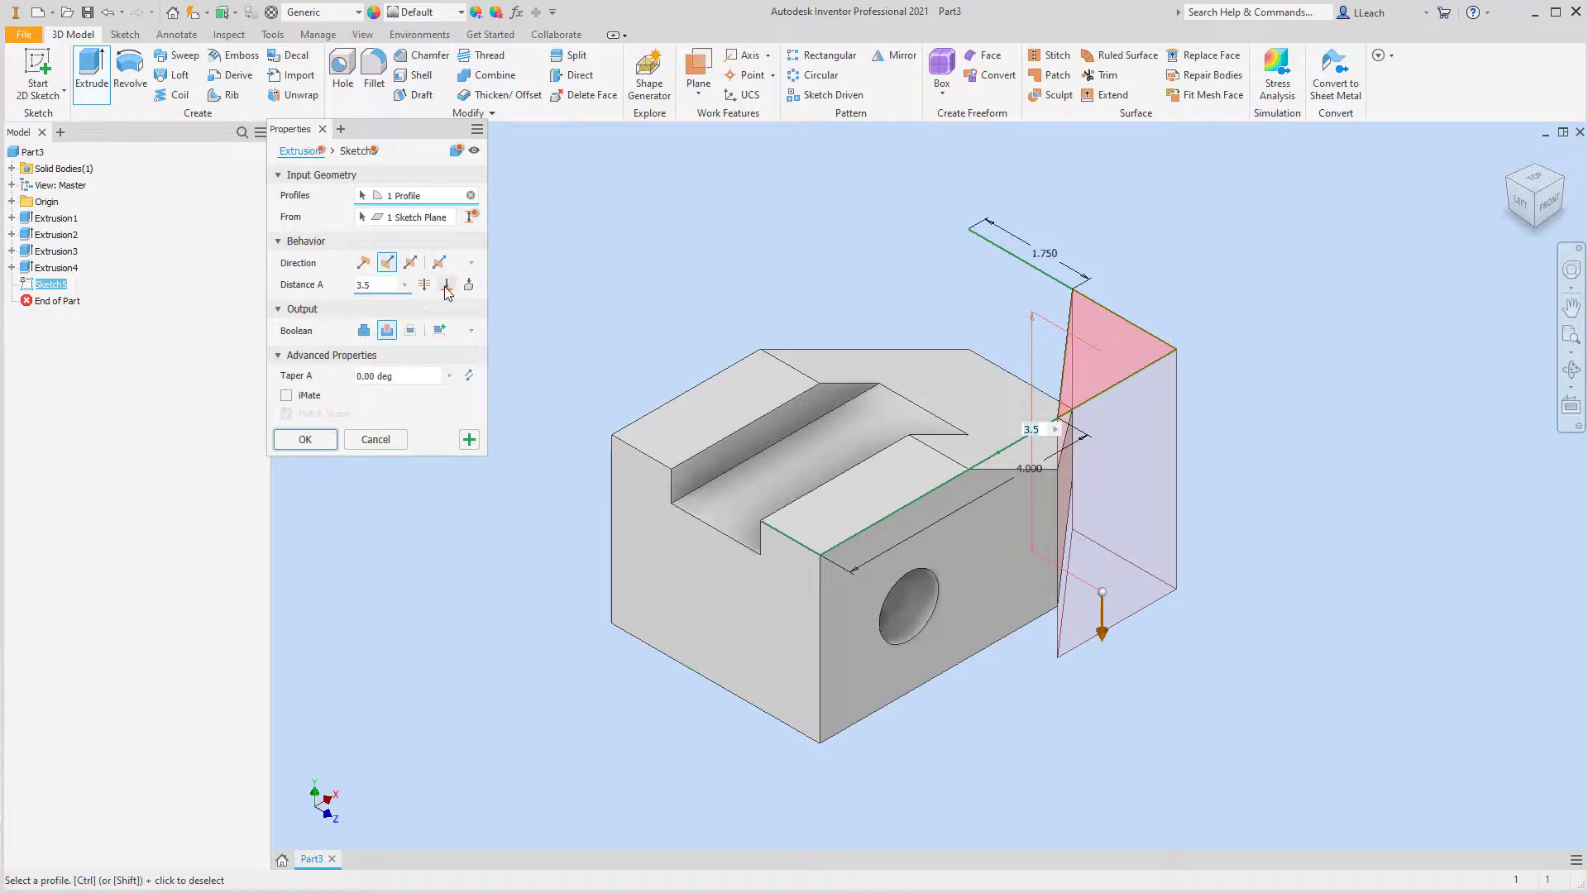
click(426, 286)
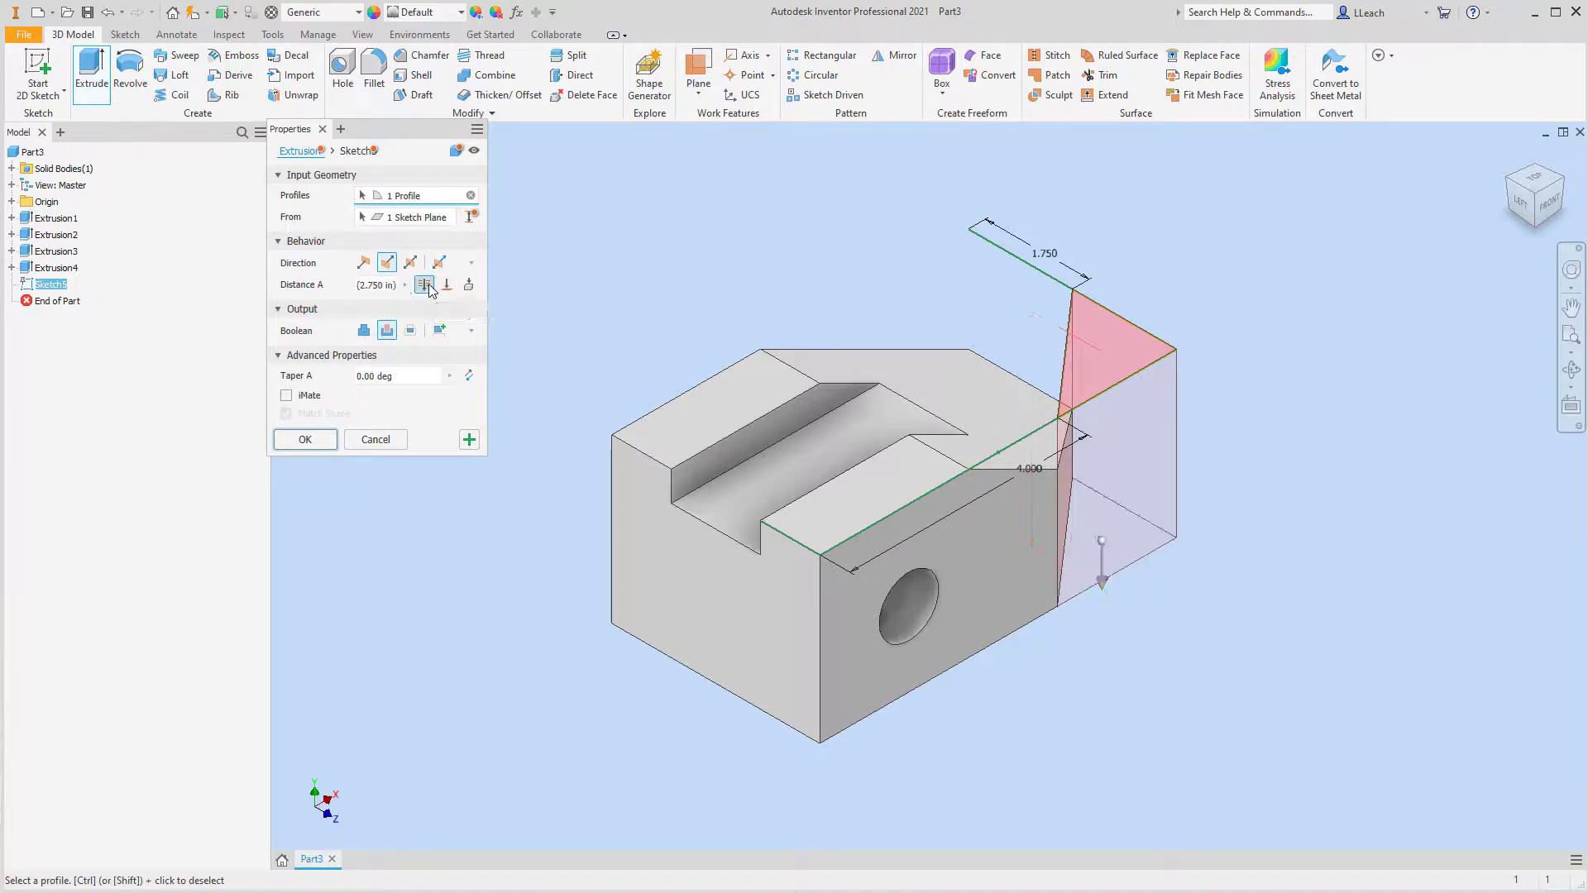
click(312, 438)
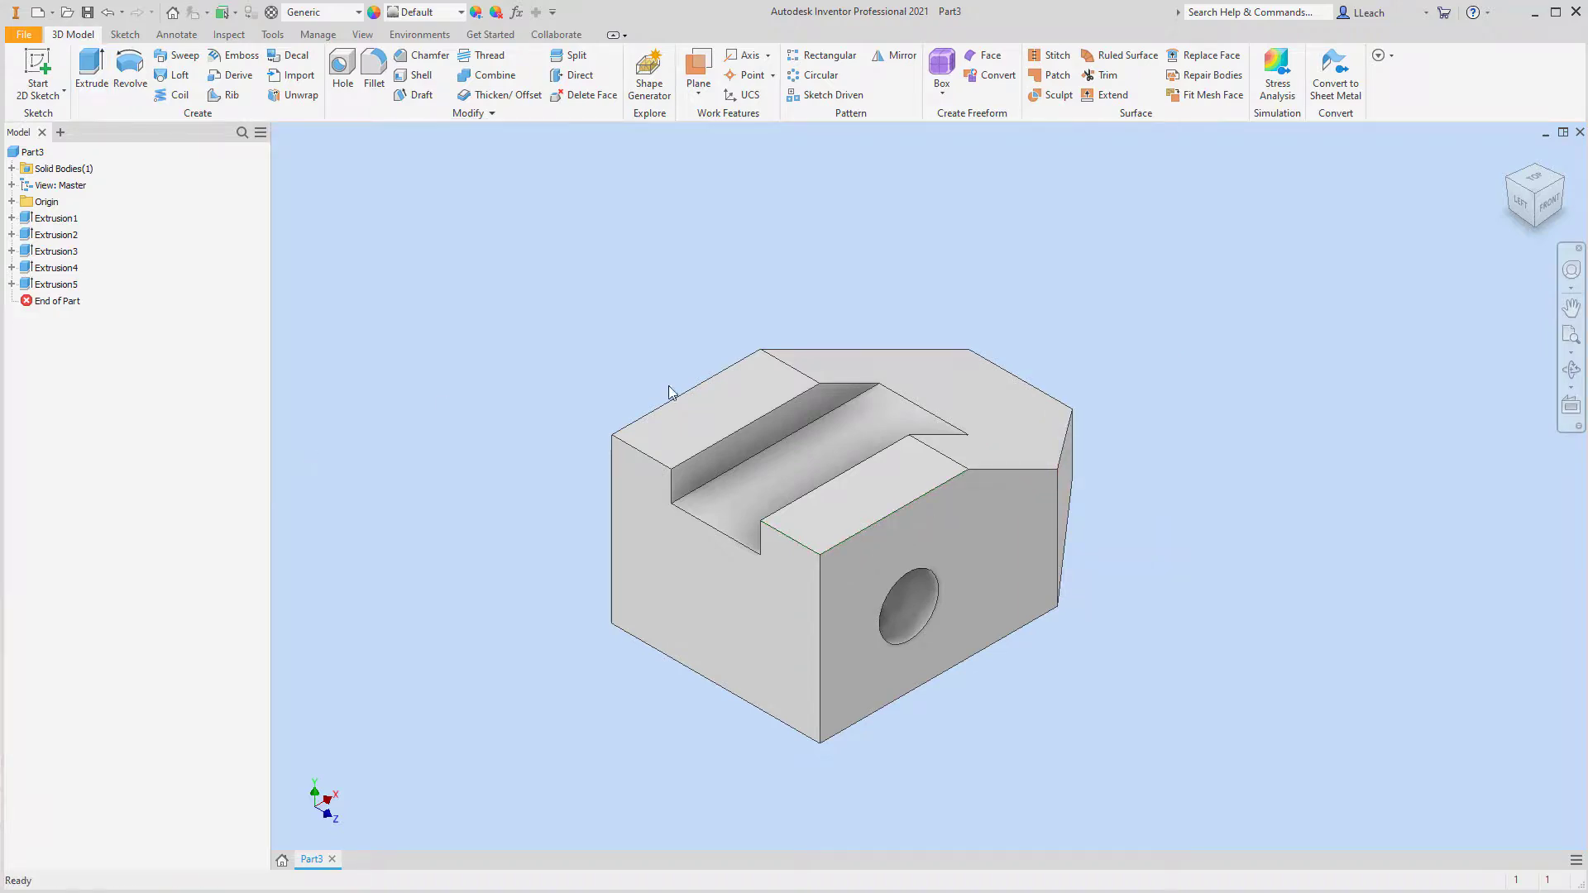
Turn the block to an isometric view showing its cut corner and save the part as WEDGE BLOCK
click(1563, 180)
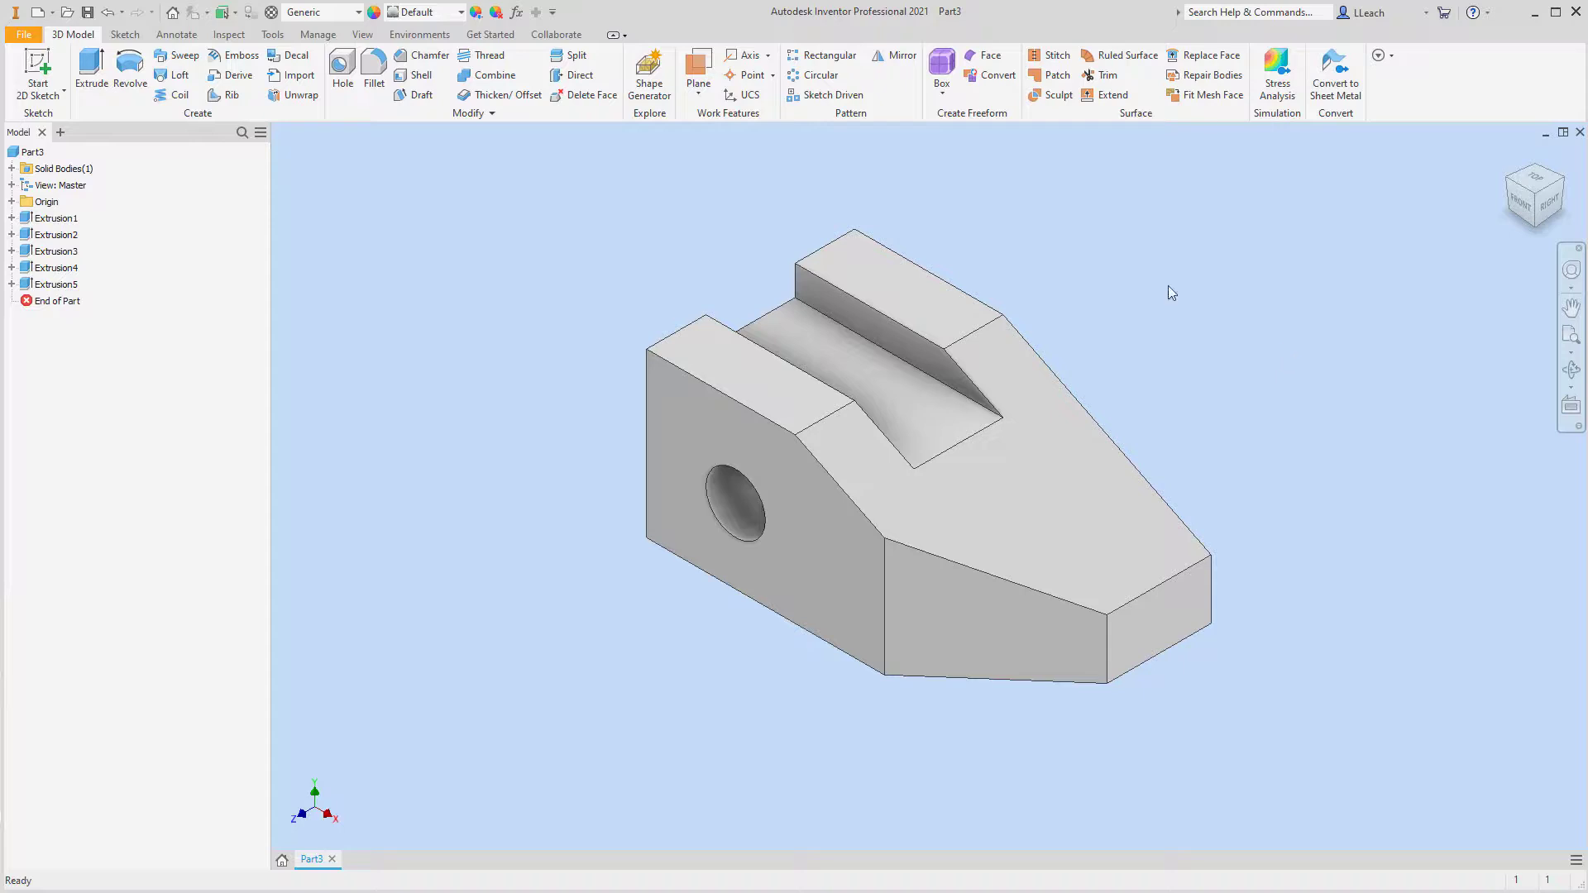
click(1510, 157)
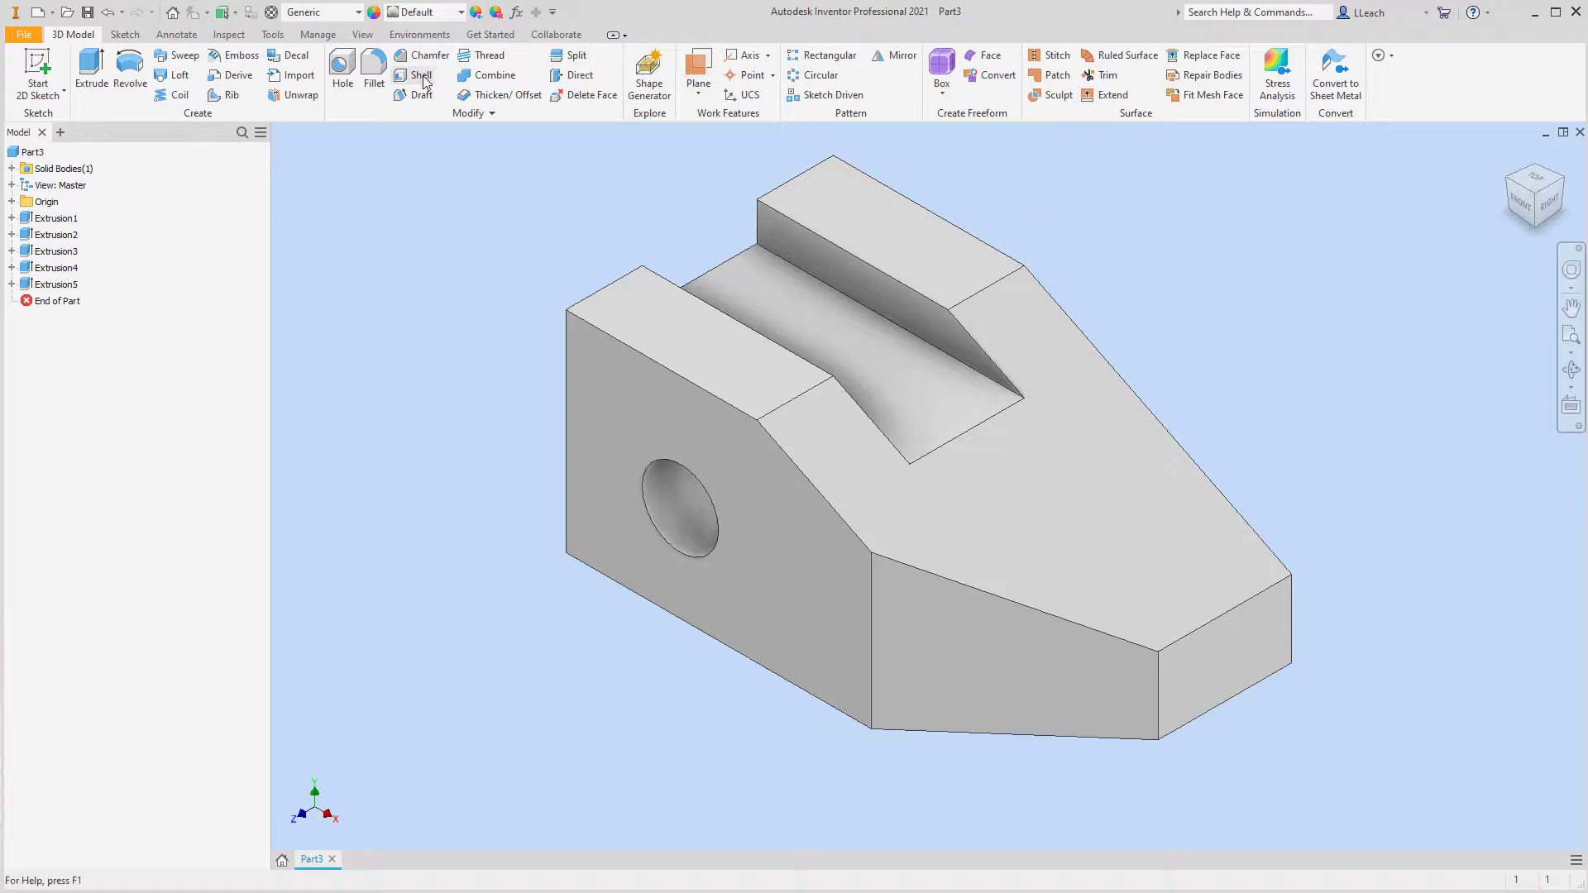
click(39, 35)
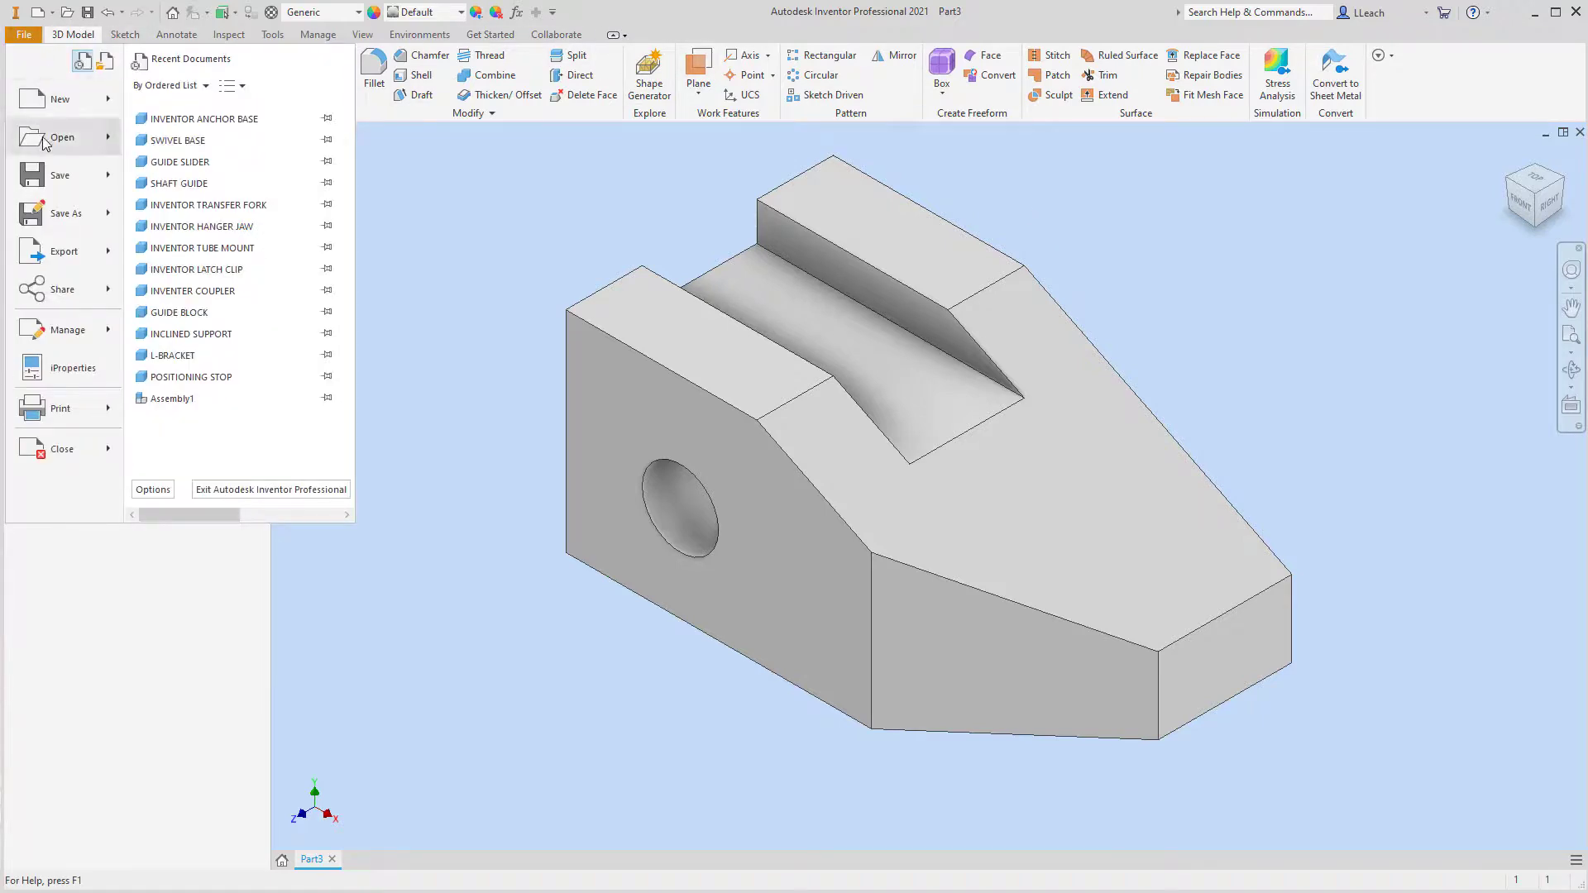
click(96, 175)
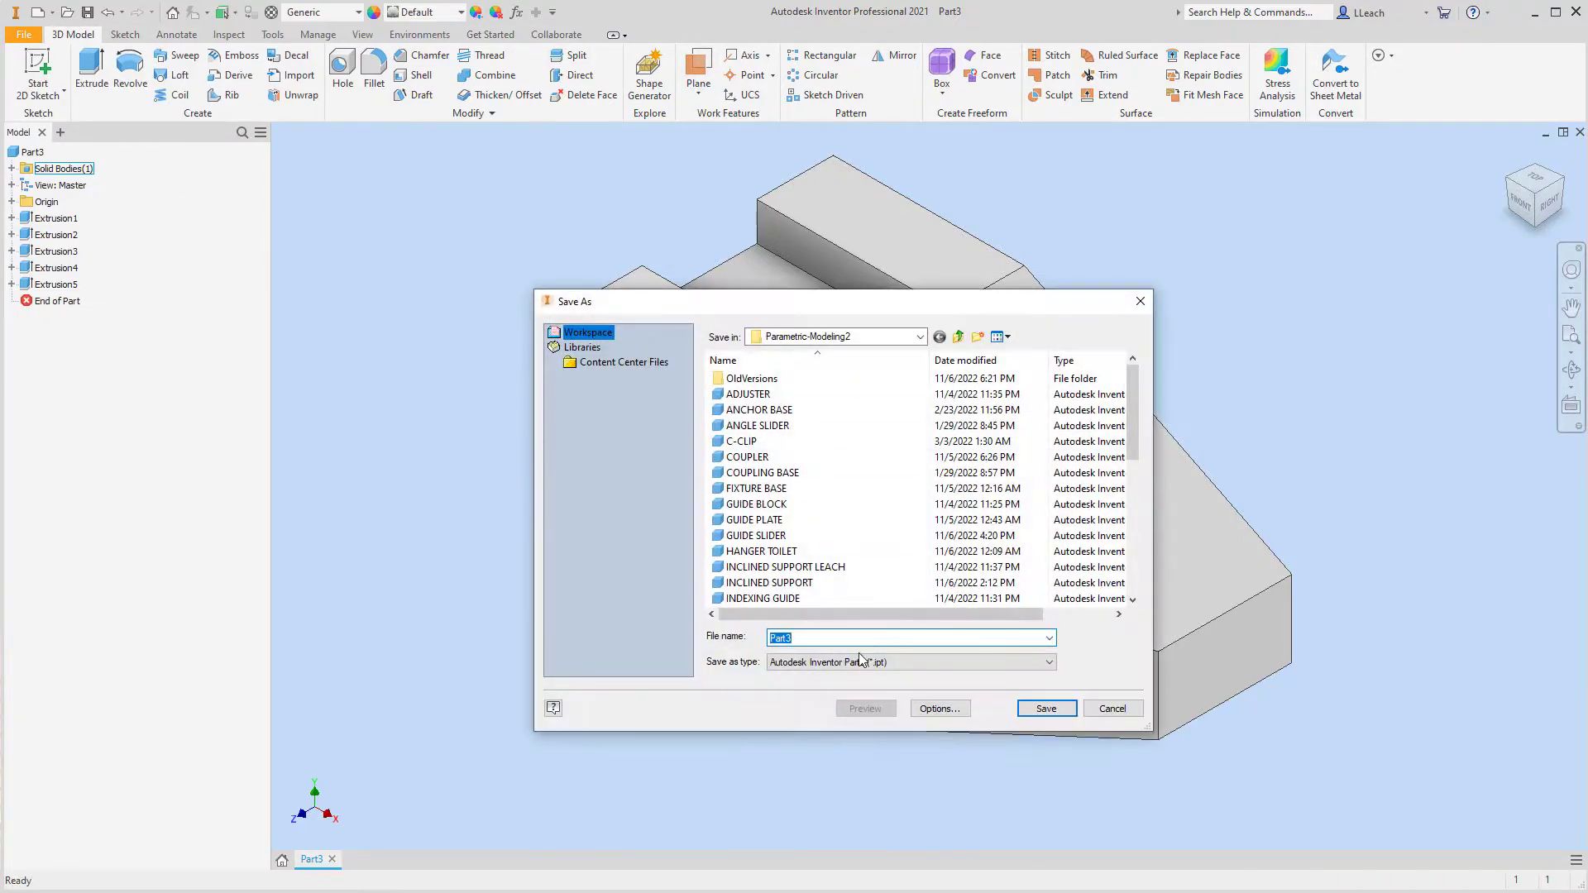
text(WEDGE BLOCK)
click(1067, 712)
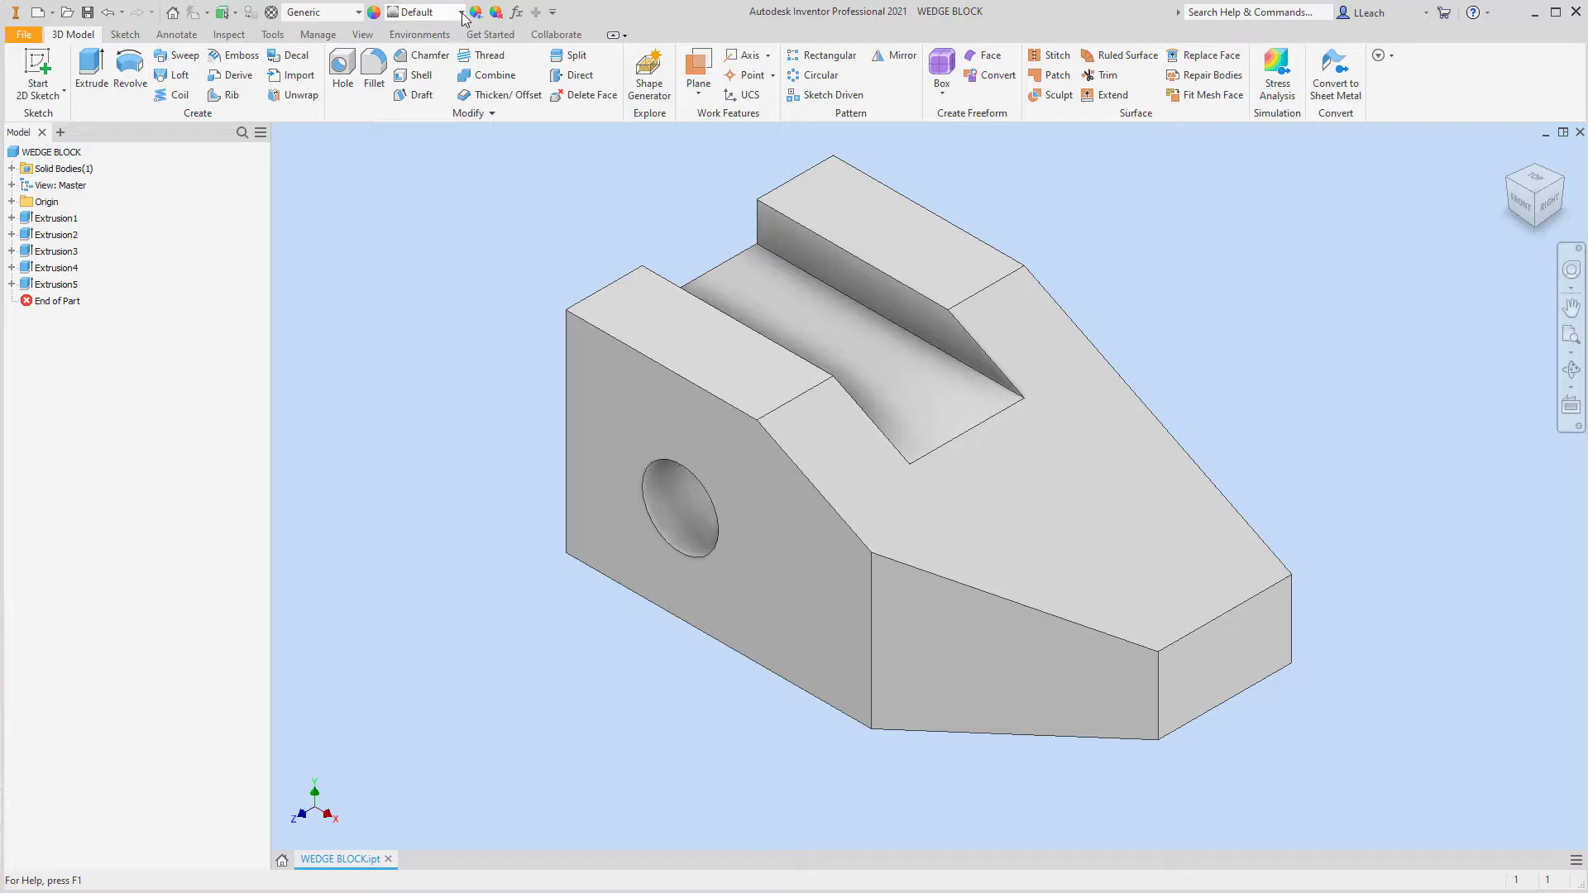
Display the part with shadows on, the Shaded with Edges visual style and Photo Booth lighting
click(363, 34)
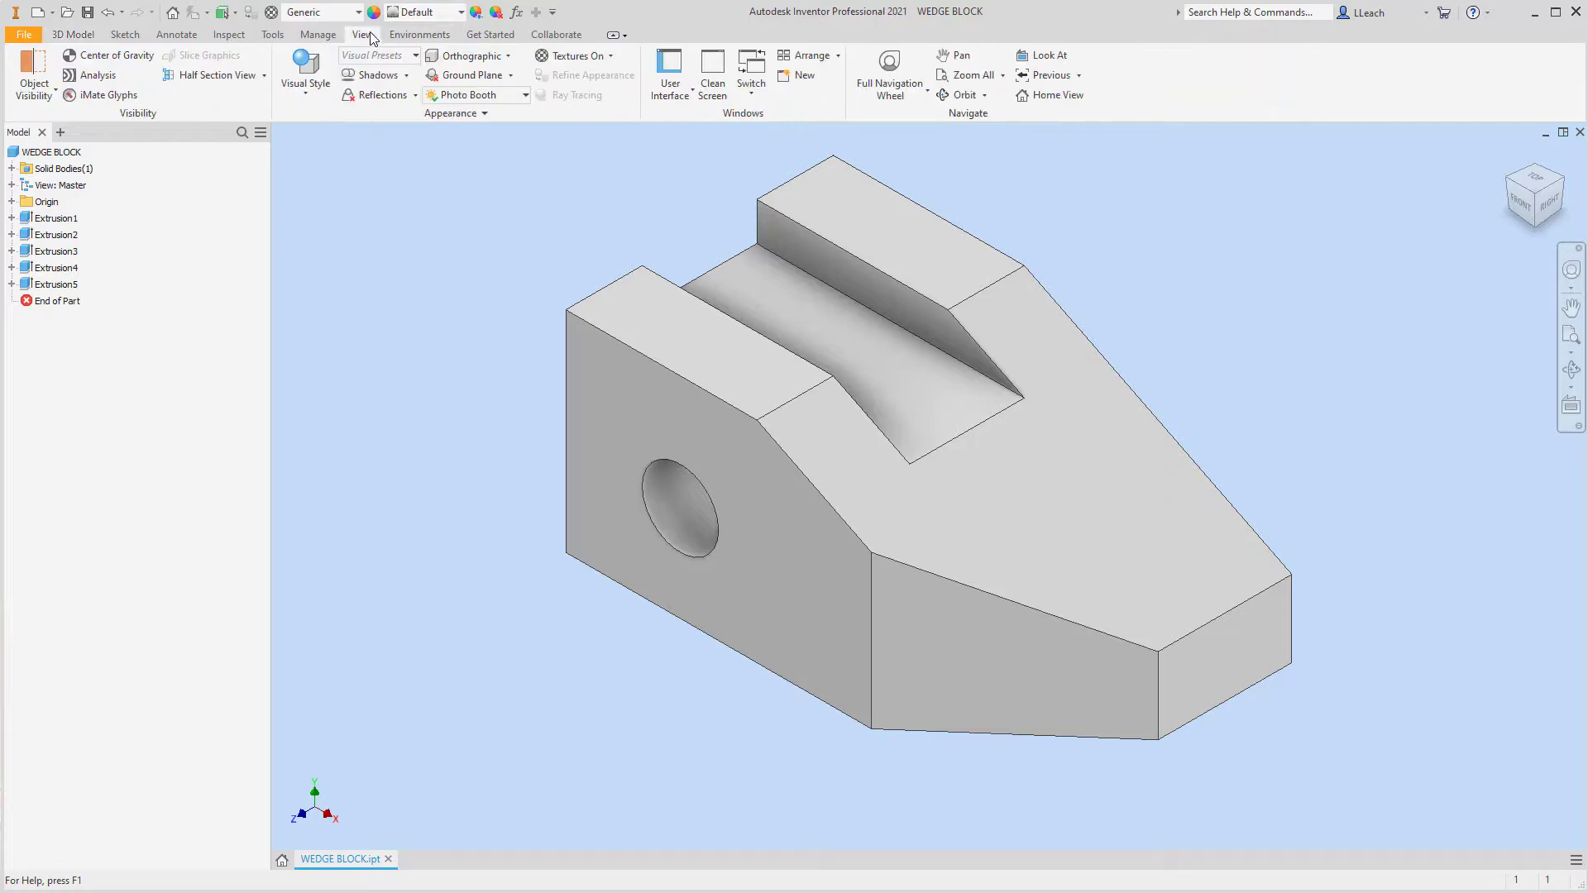
click(364, 75)
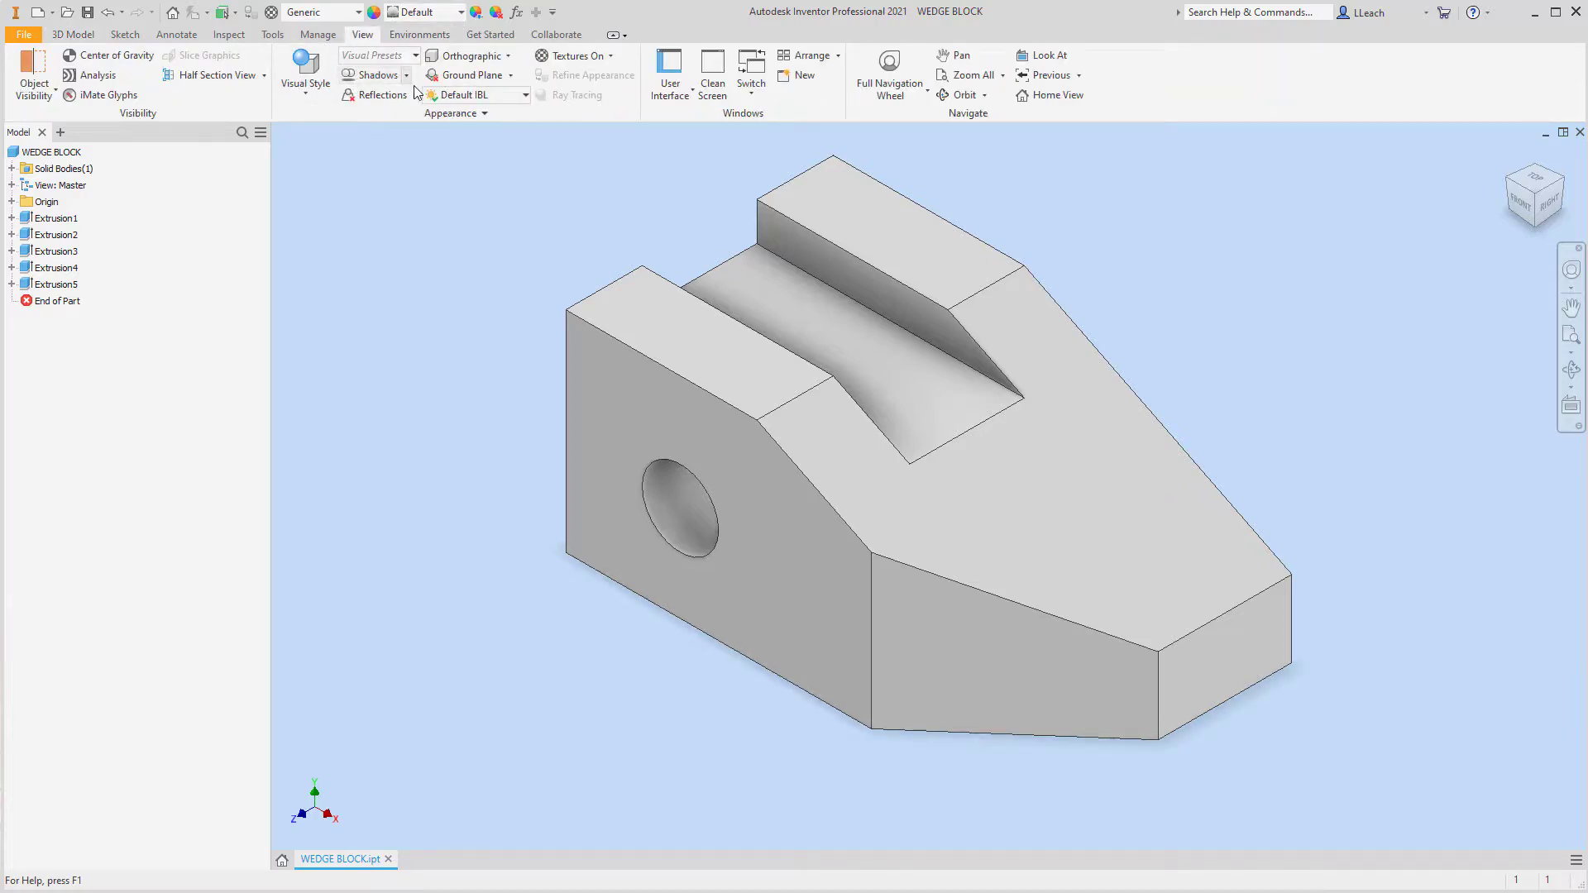
click(311, 87)
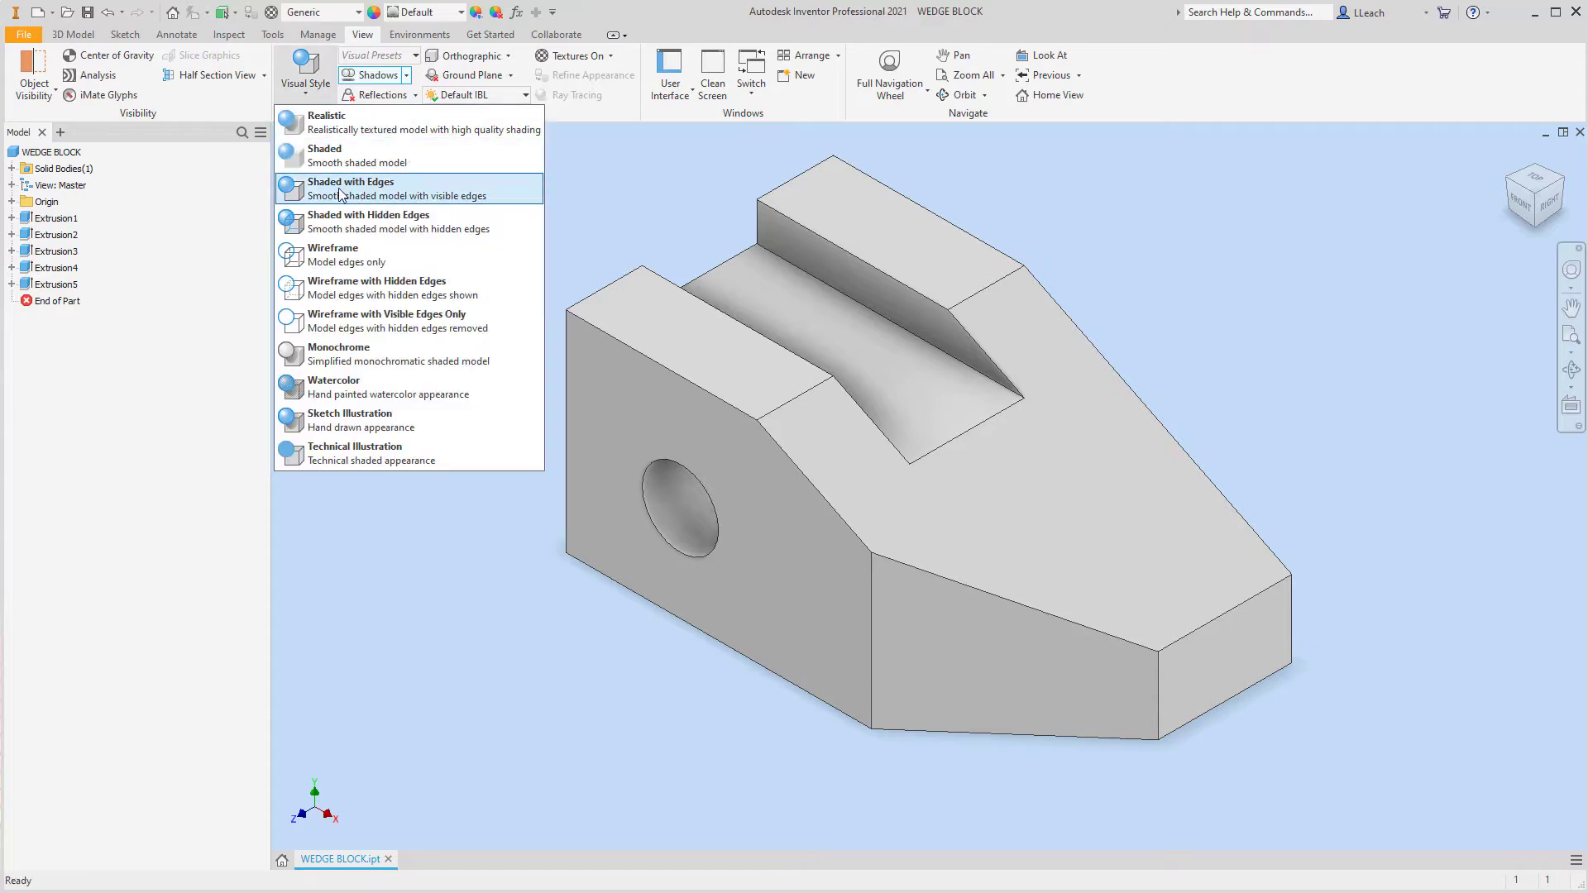
click(366, 159)
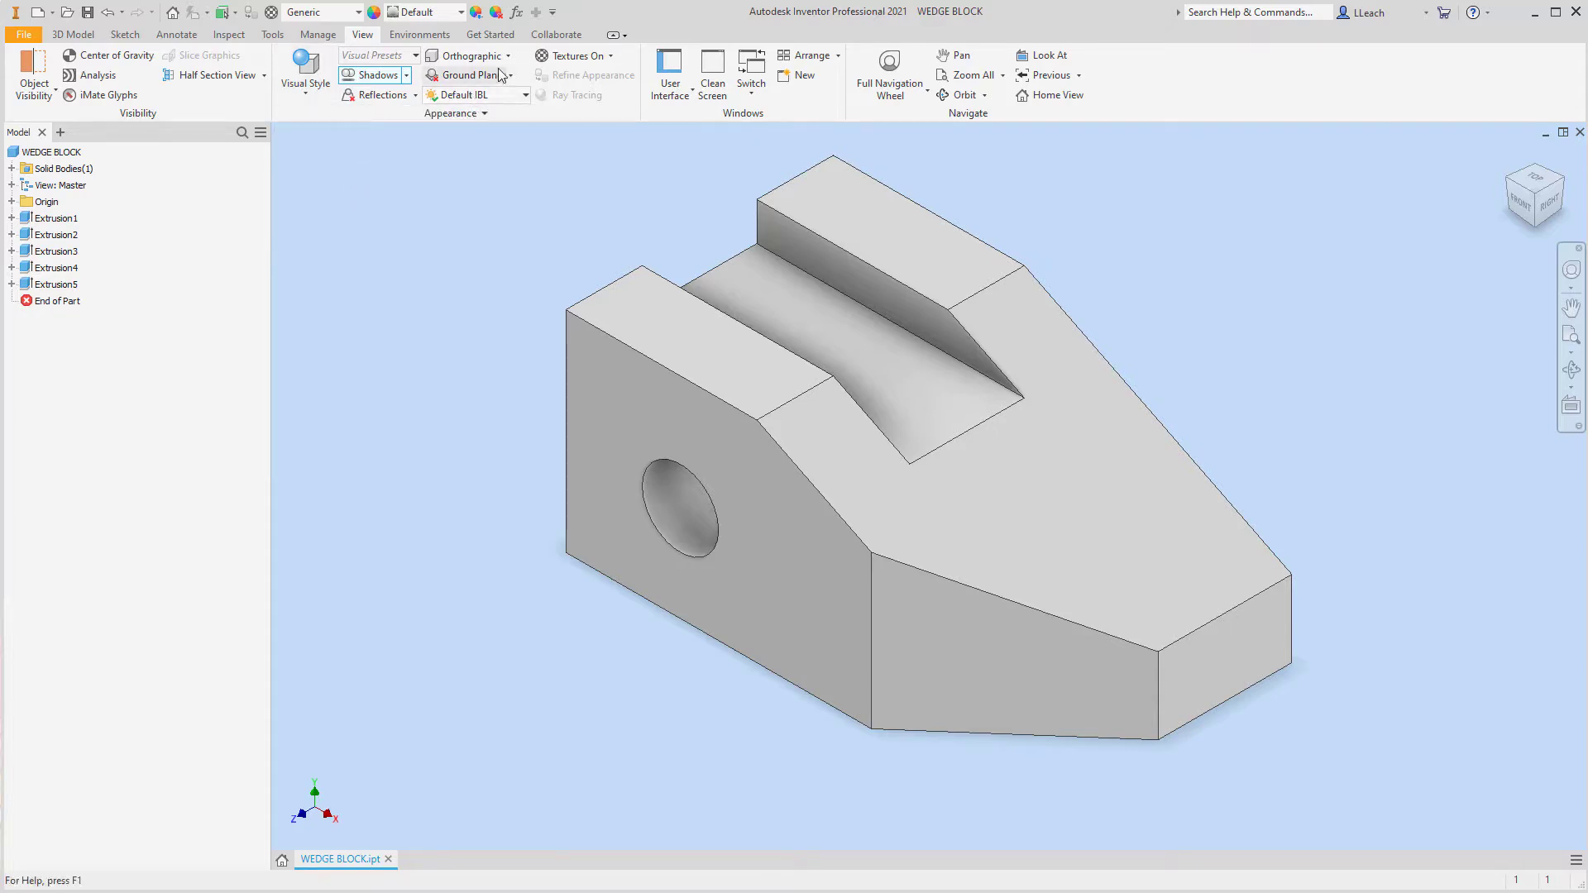
click(494, 96)
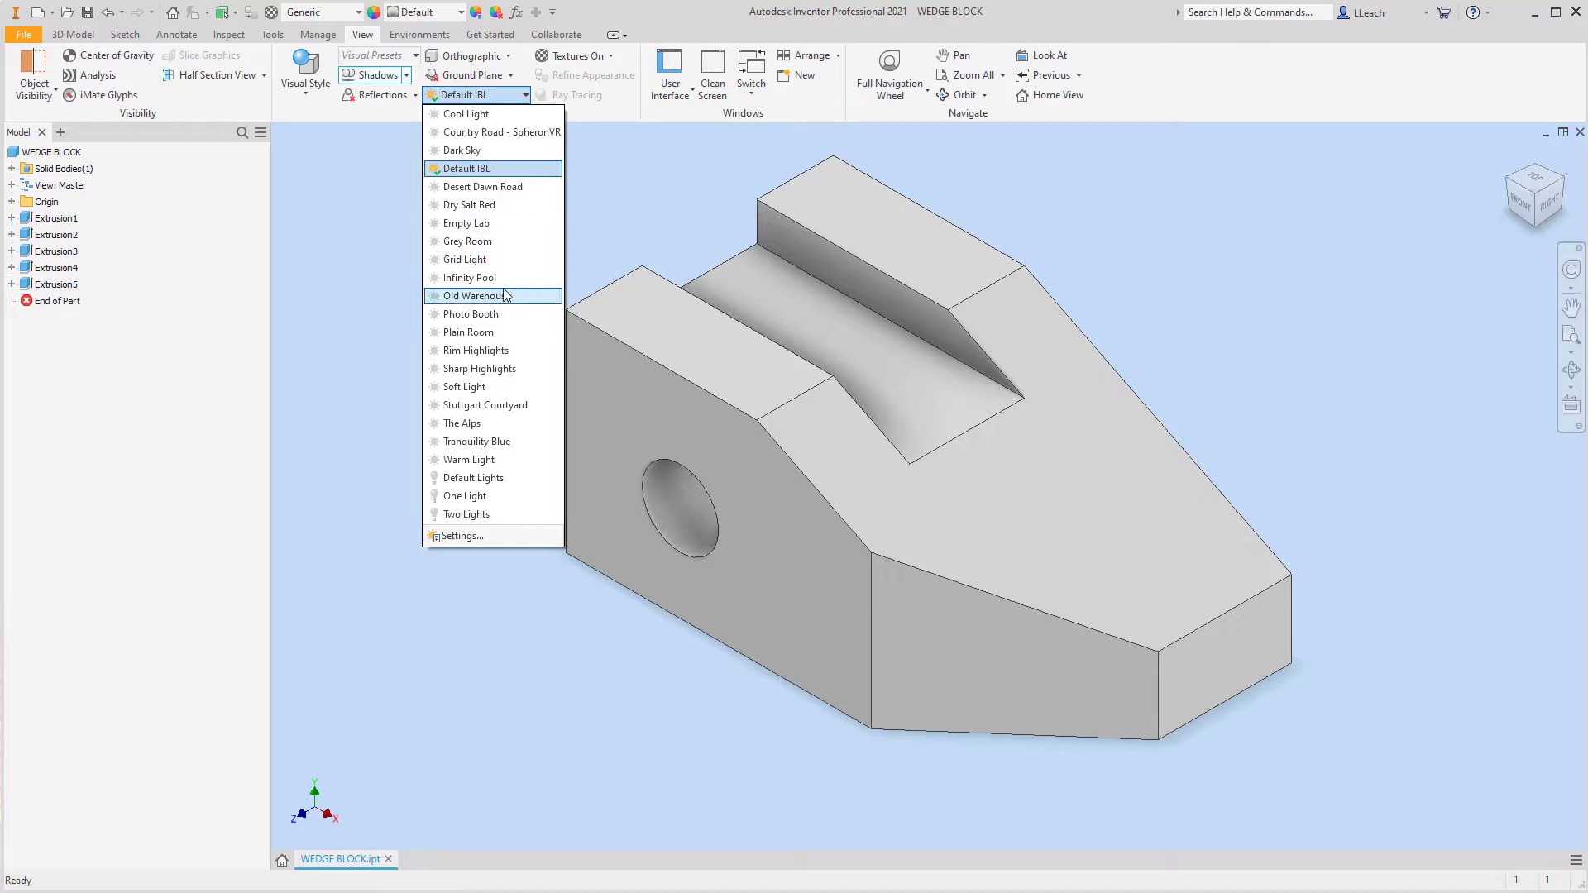
click(477, 316)
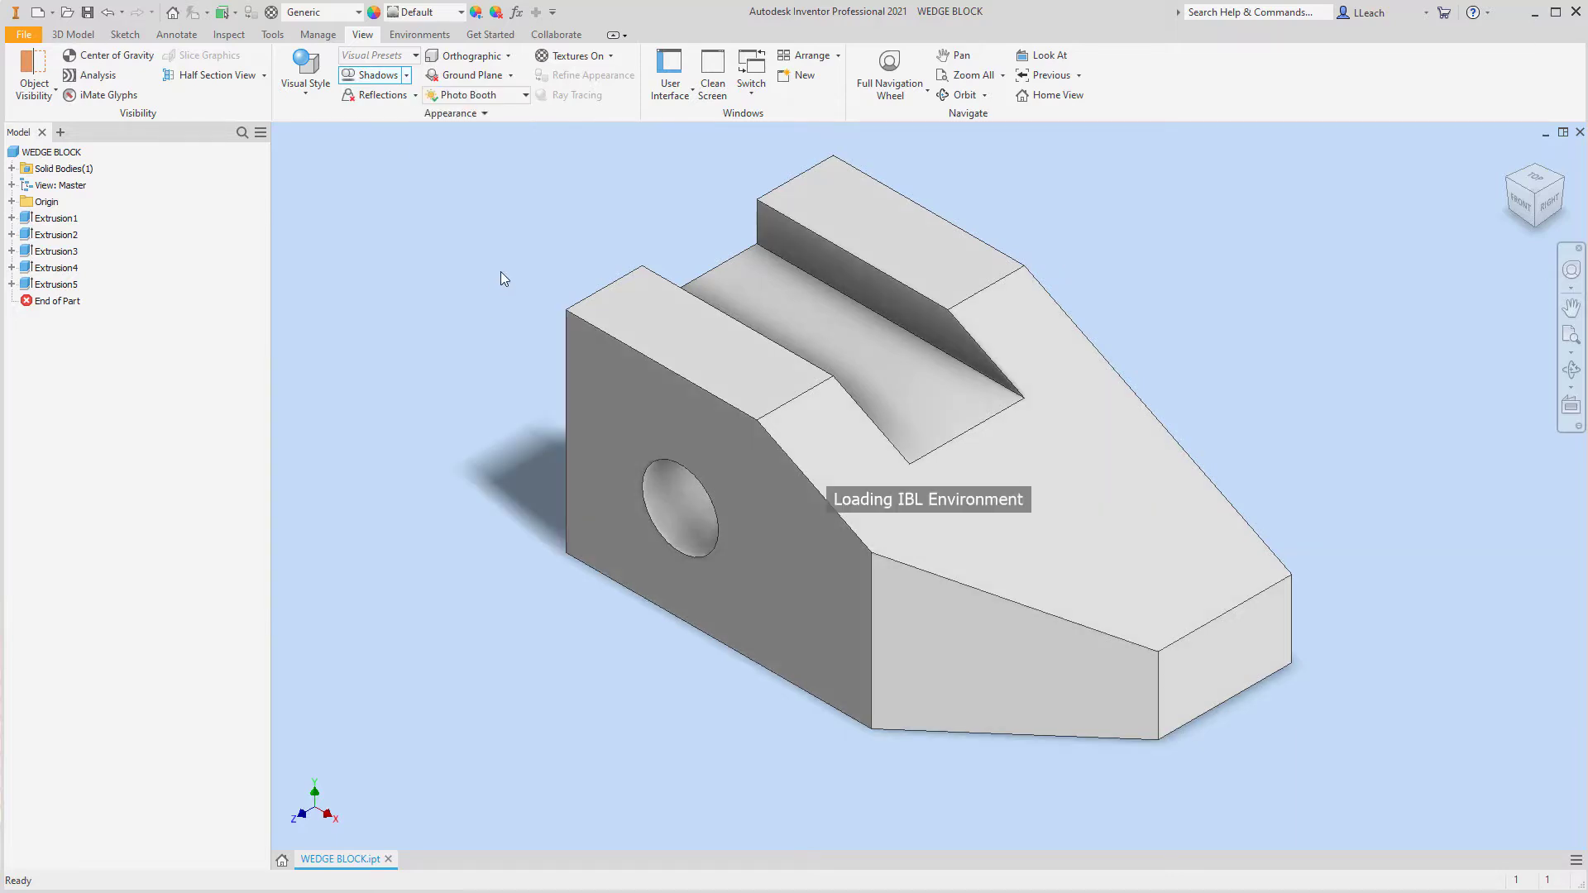
Apply the Smooth - Ivory appearance to the whole part and save the file again
click(464, 11)
scroll(459, 288, down, 20)
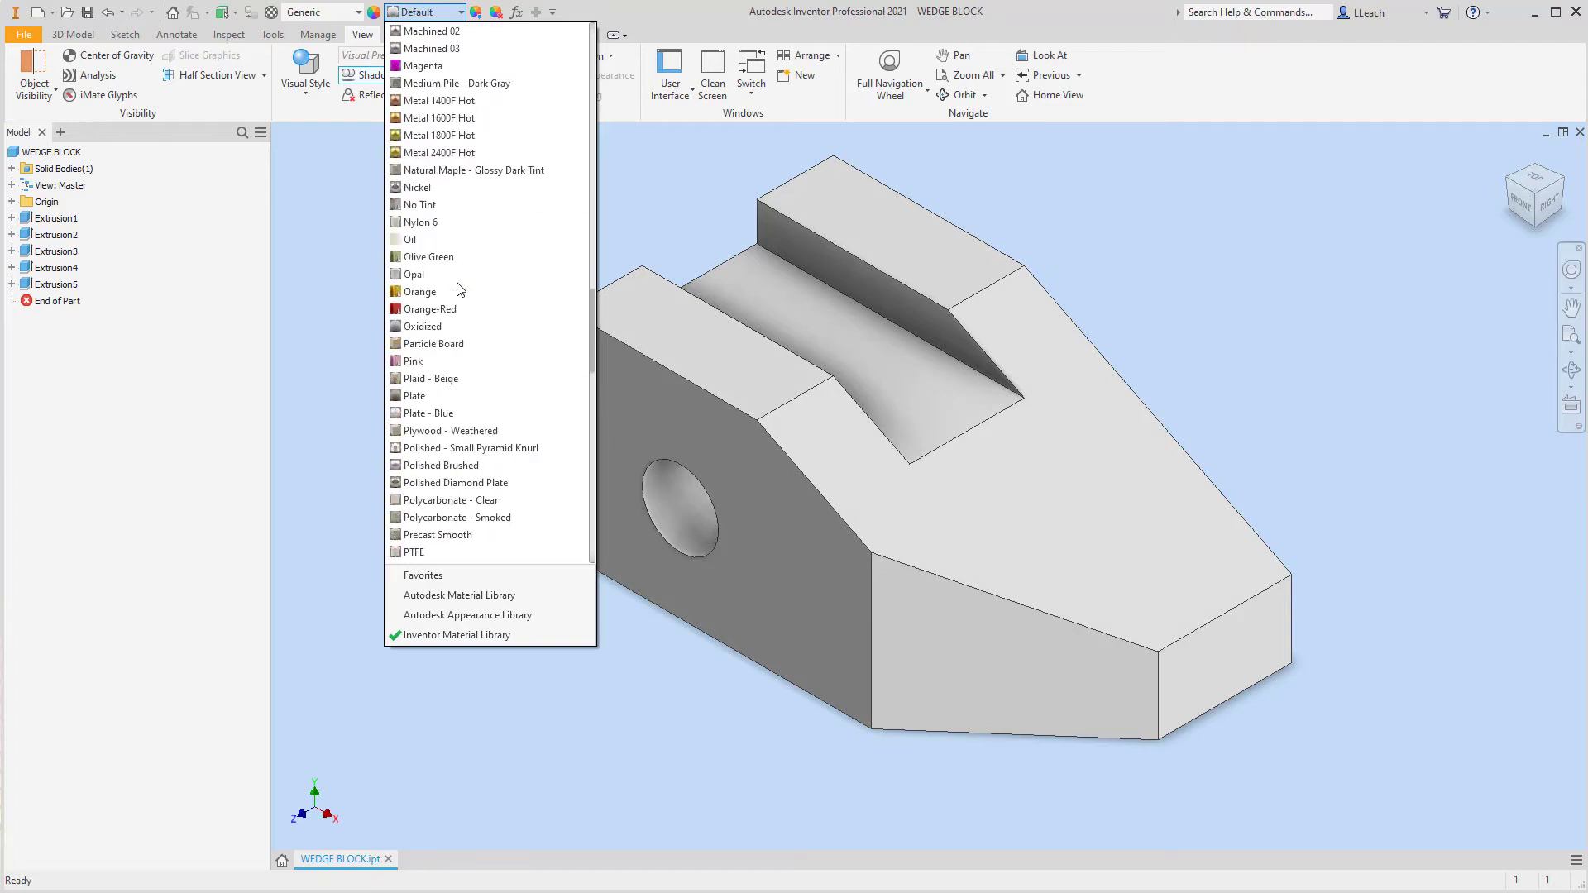
scroll(459, 290, down, 5)
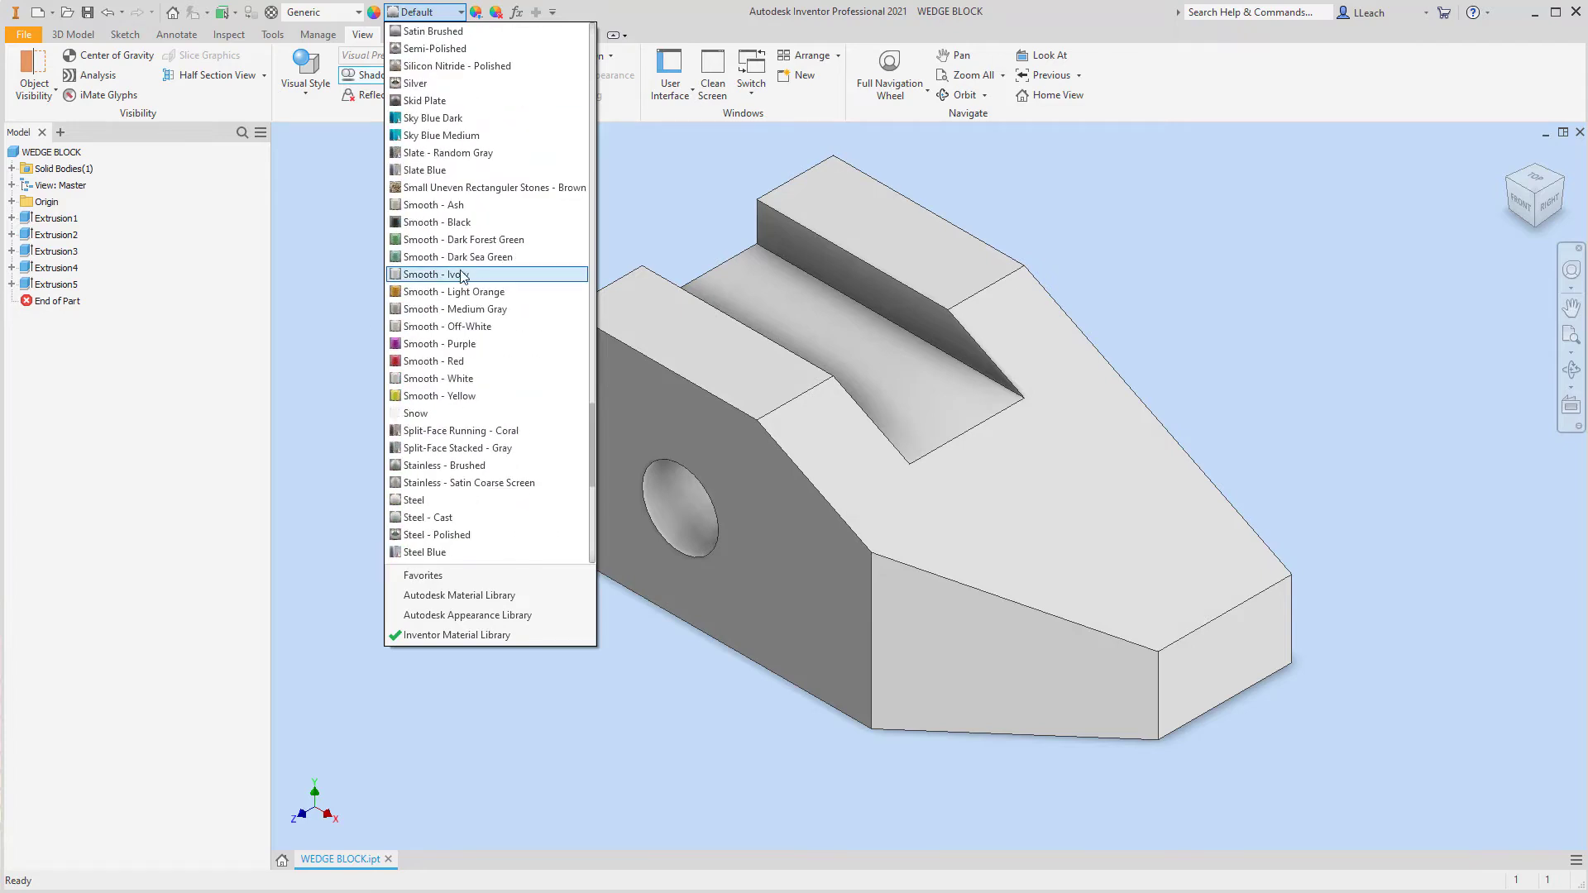
click(463, 276)
middle_drag(1292, 398, 1280, 414)
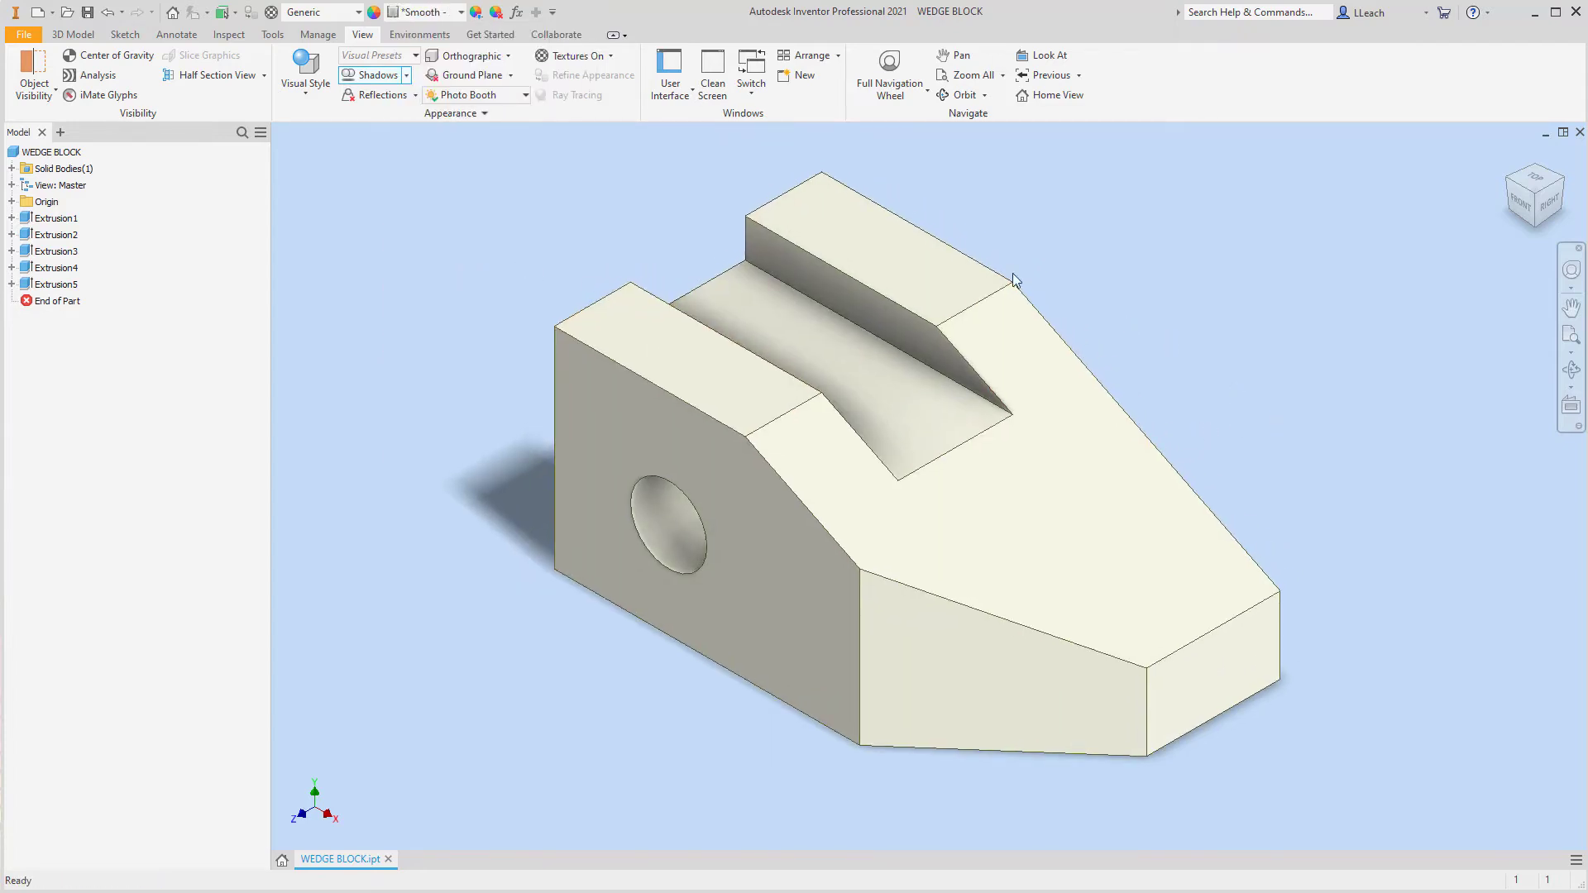
click(23, 33)
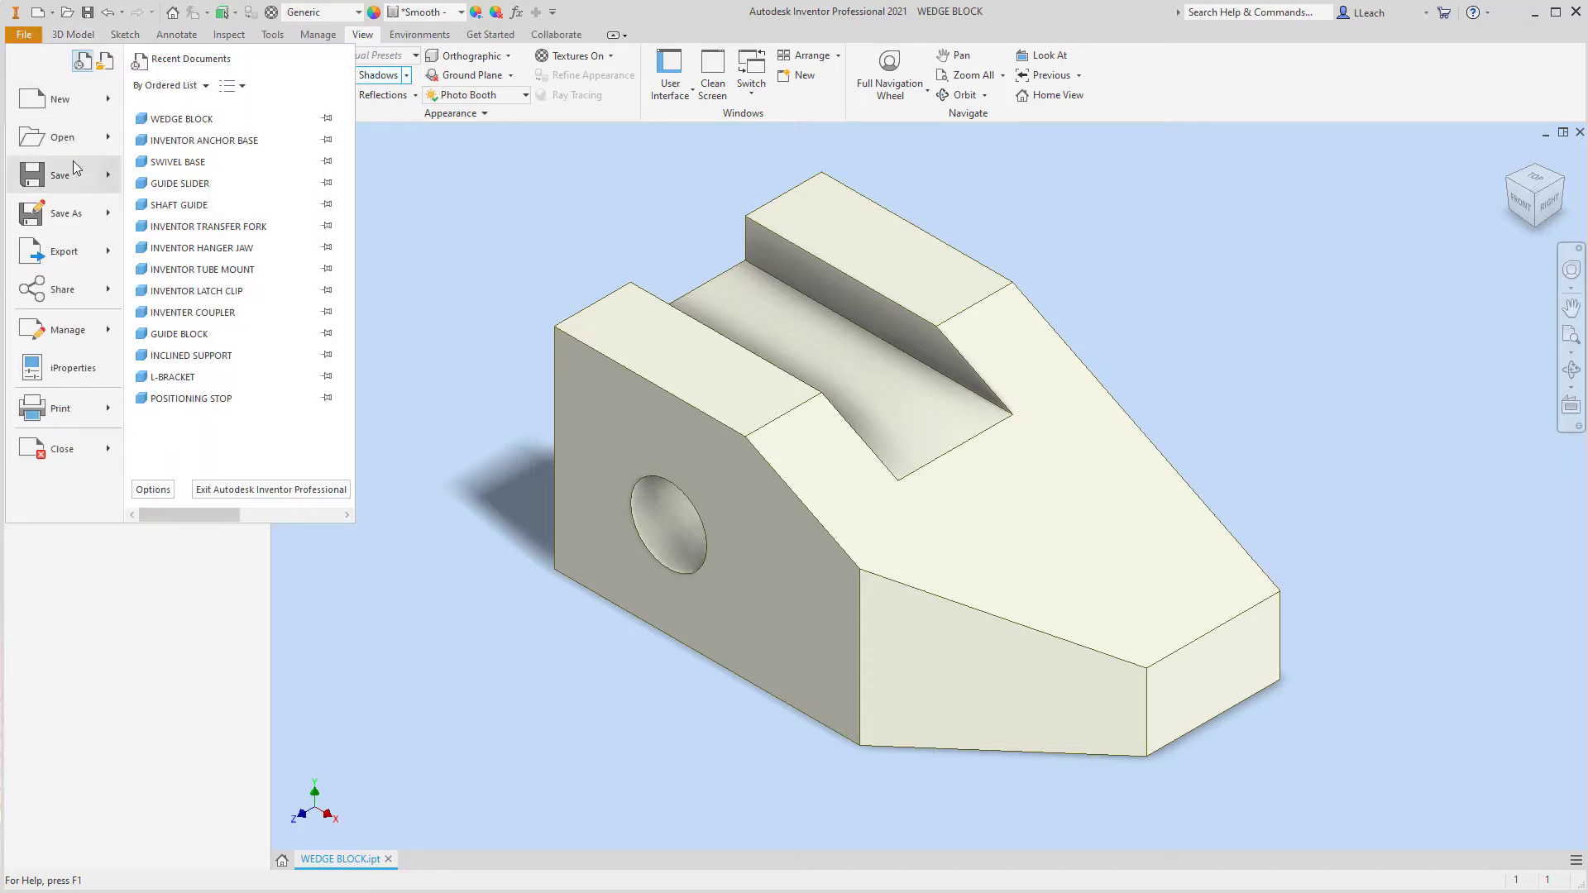
click(62, 176)
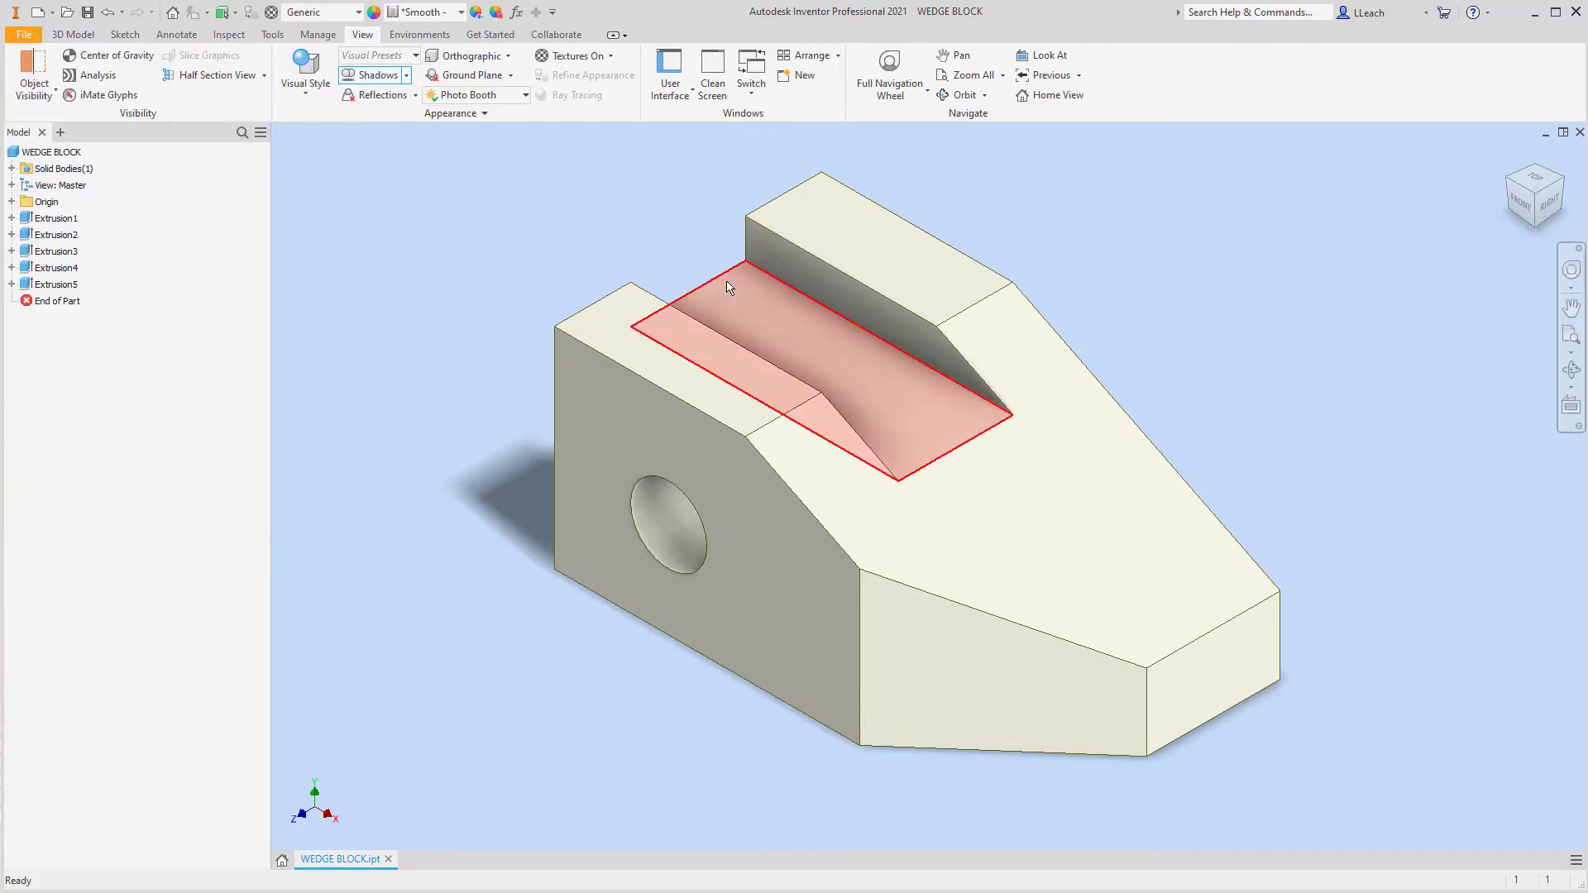